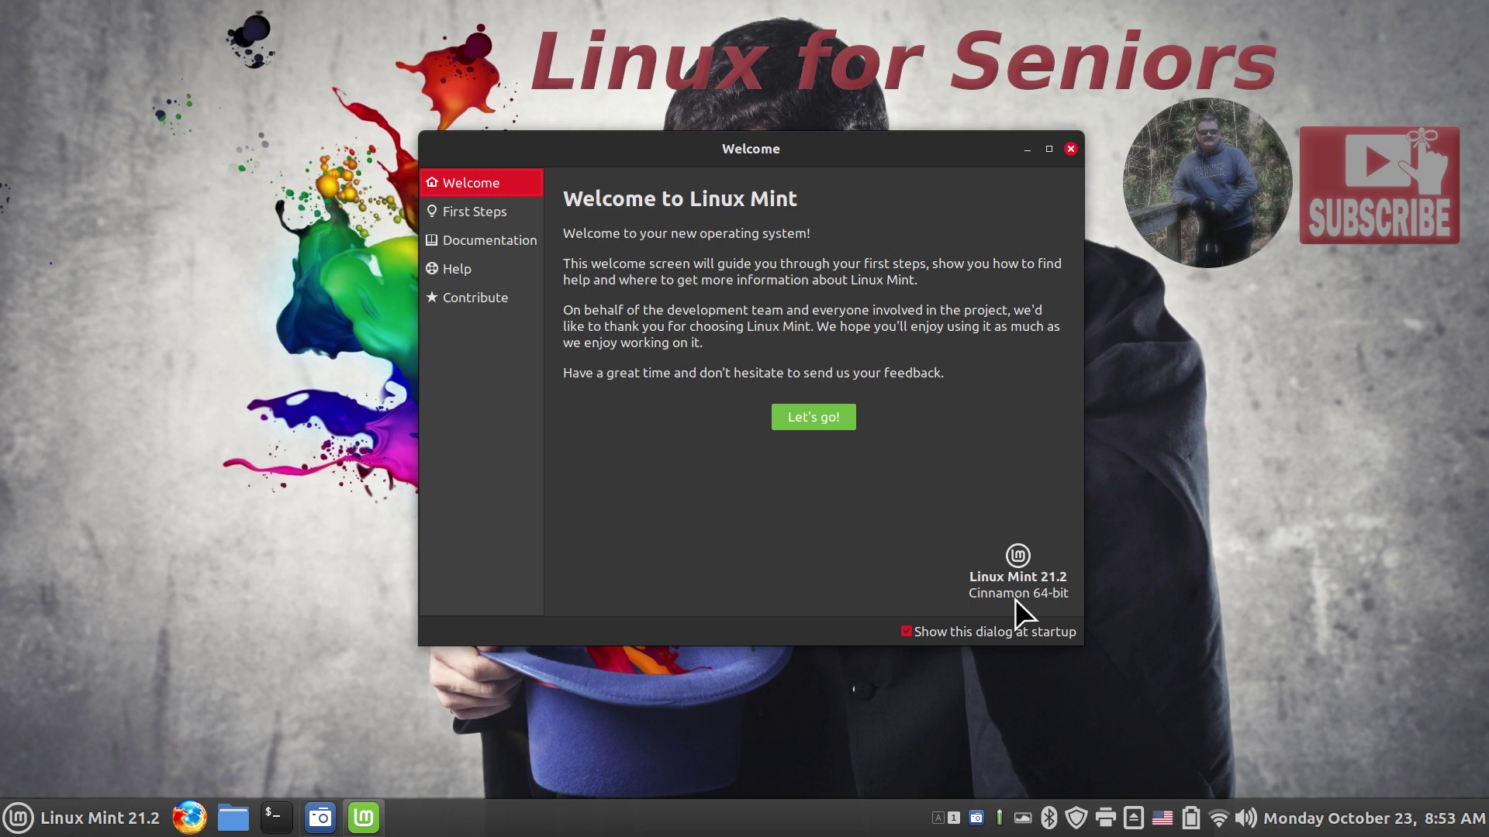
Close the Welcome to Linux Mint window, leaving the Linux for Seniors desktop.
click(1071, 149)
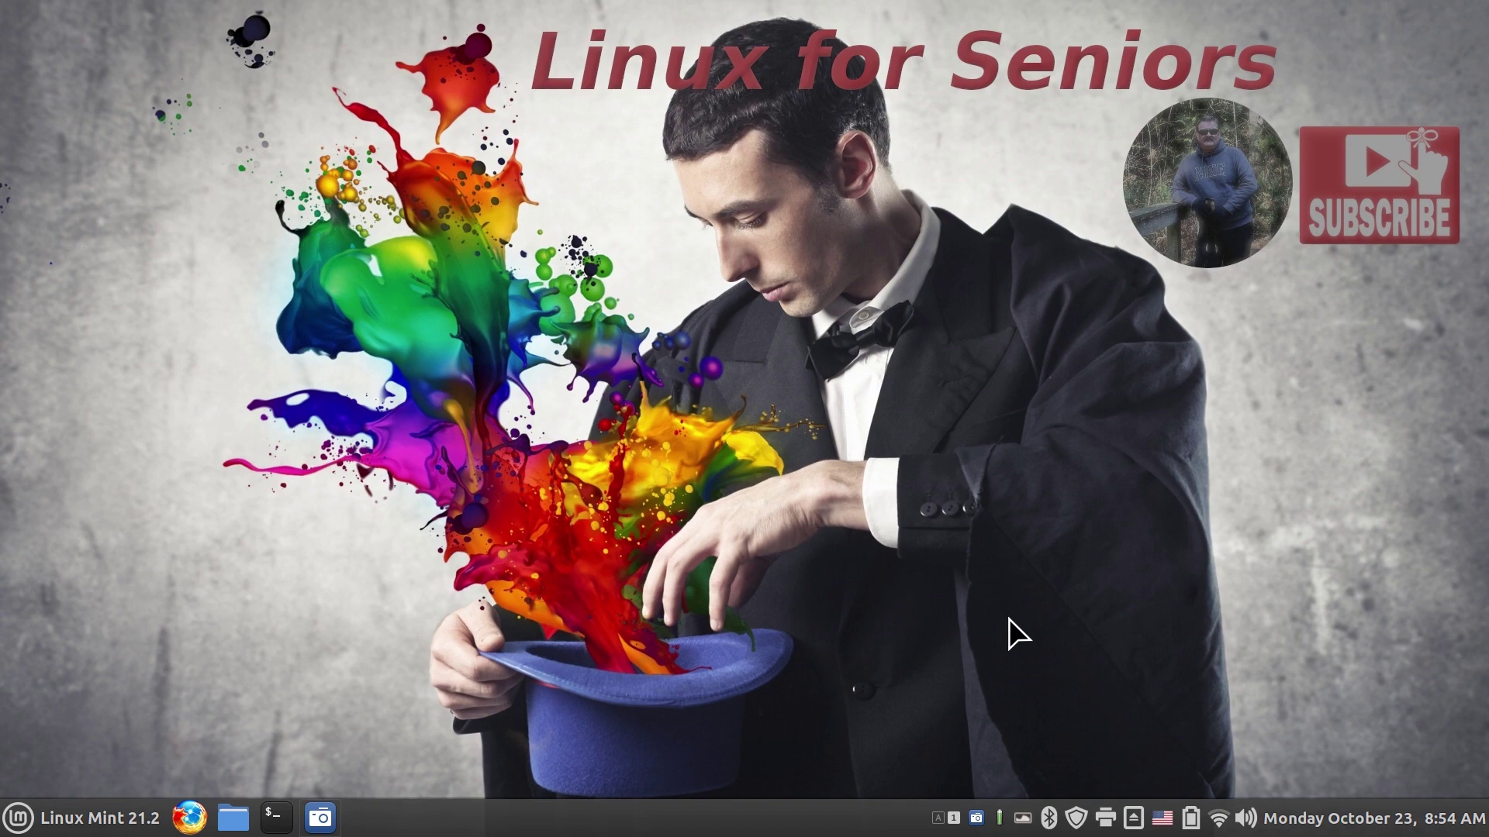
Open Nemo at the home folder and view its Help > About credits.
click(232, 818)
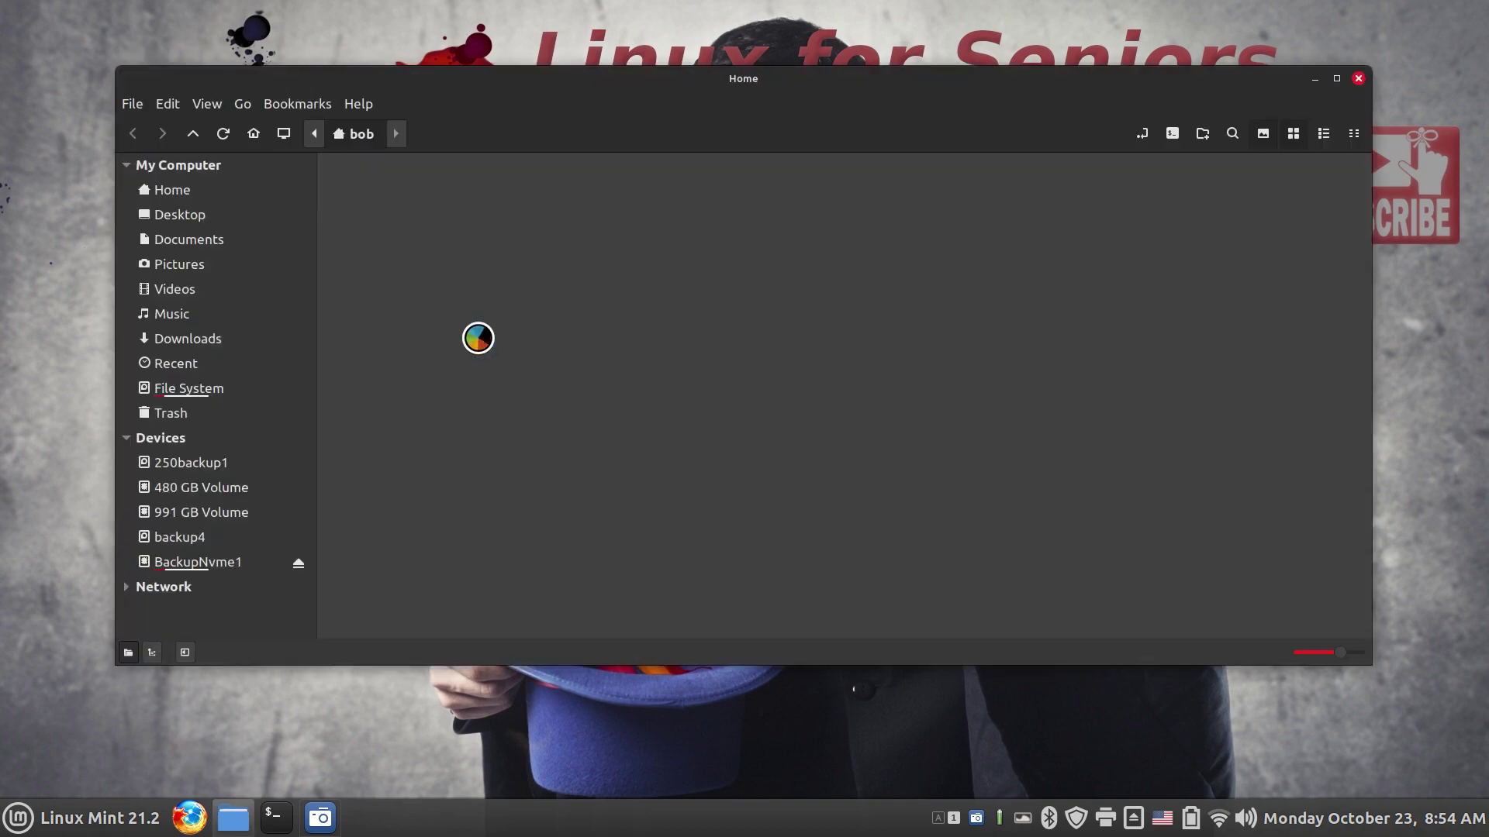
click(355, 103)
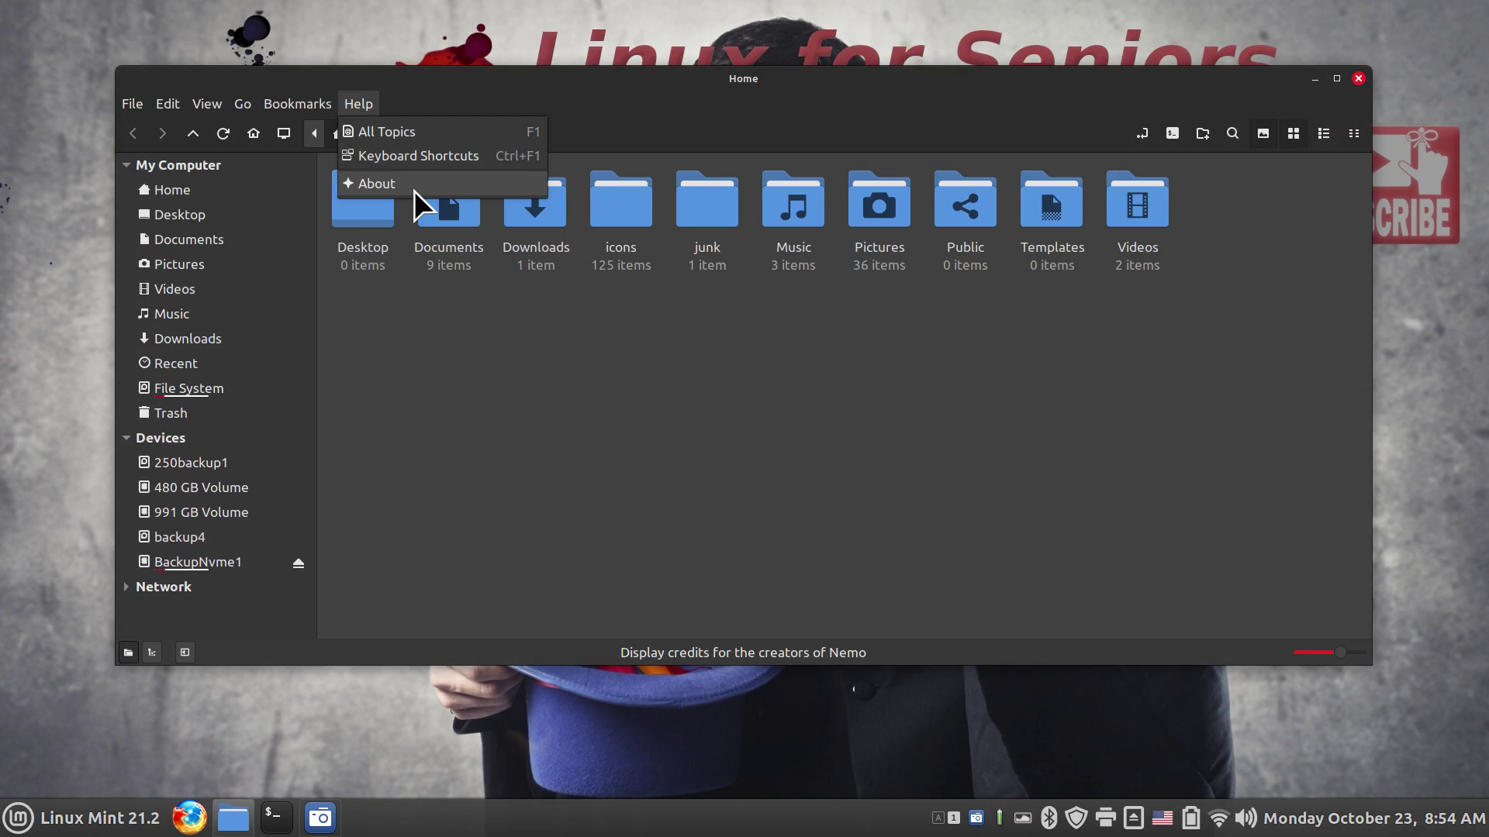
click(414, 186)
click(921, 511)
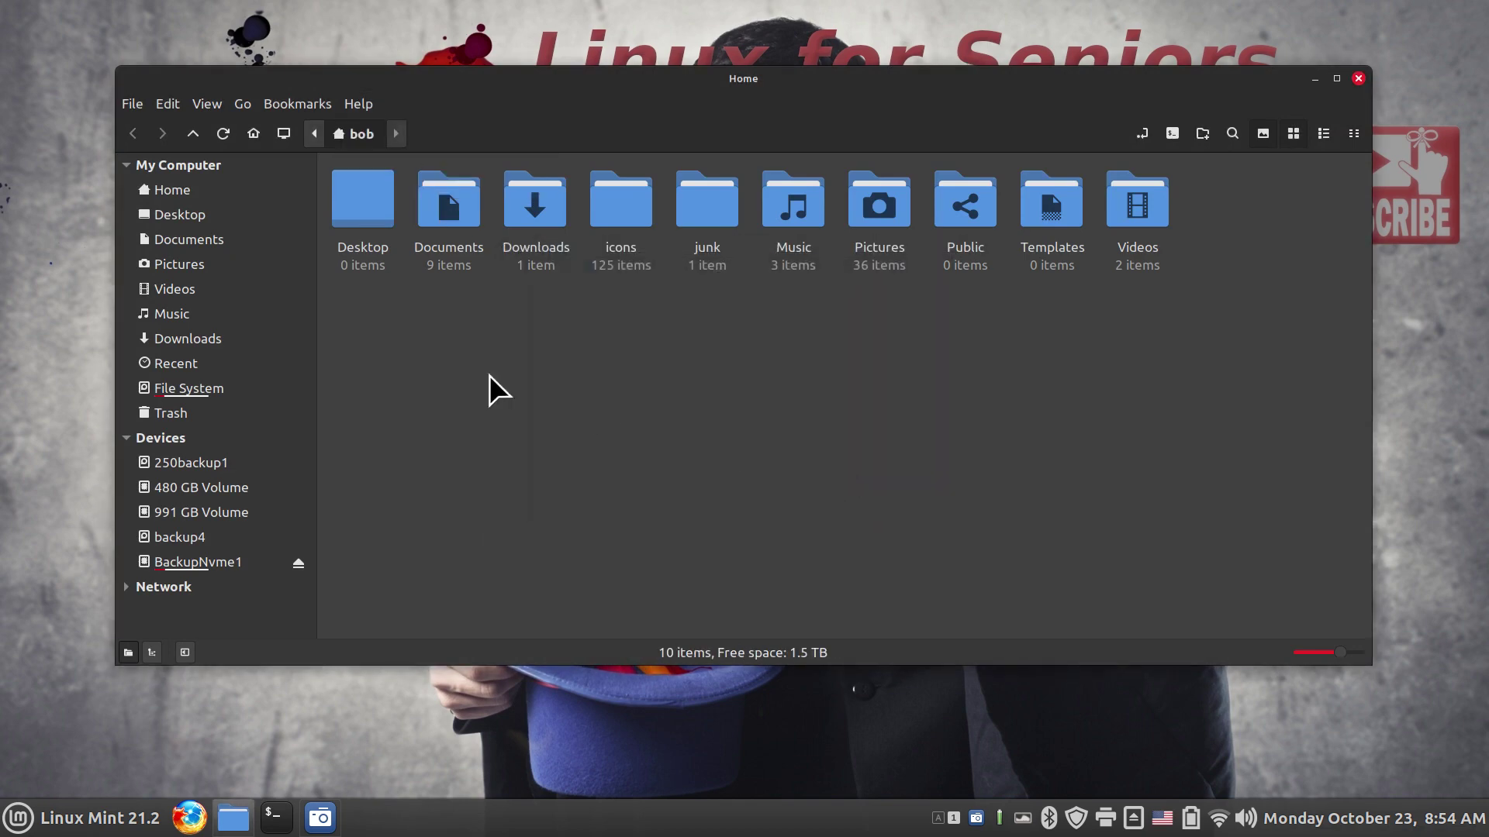
Show the Pictures folder maximized with enlarged thumbnails.
click(193, 265)
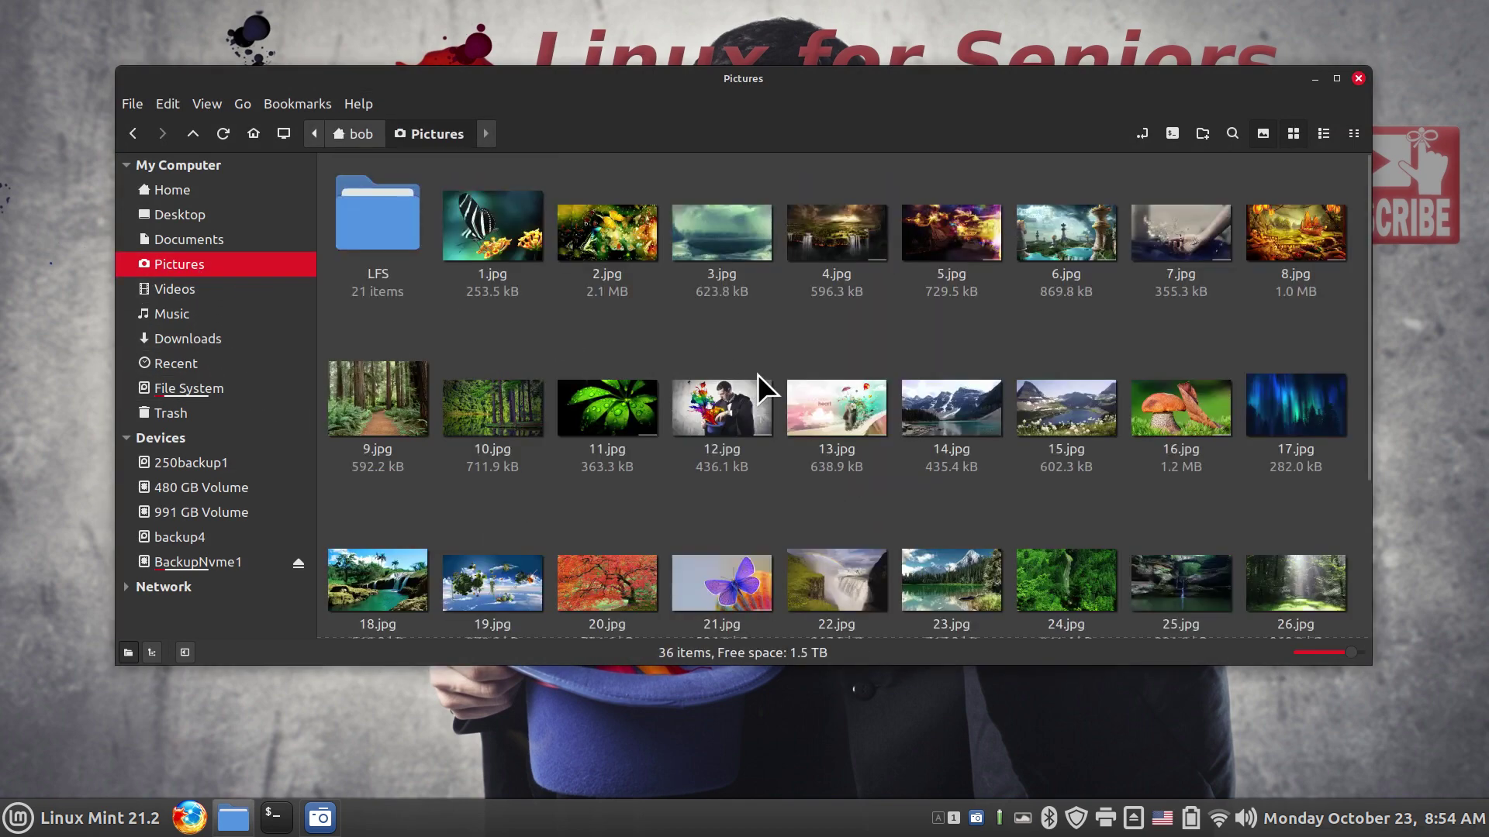
scroll(757, 374, down, 3)
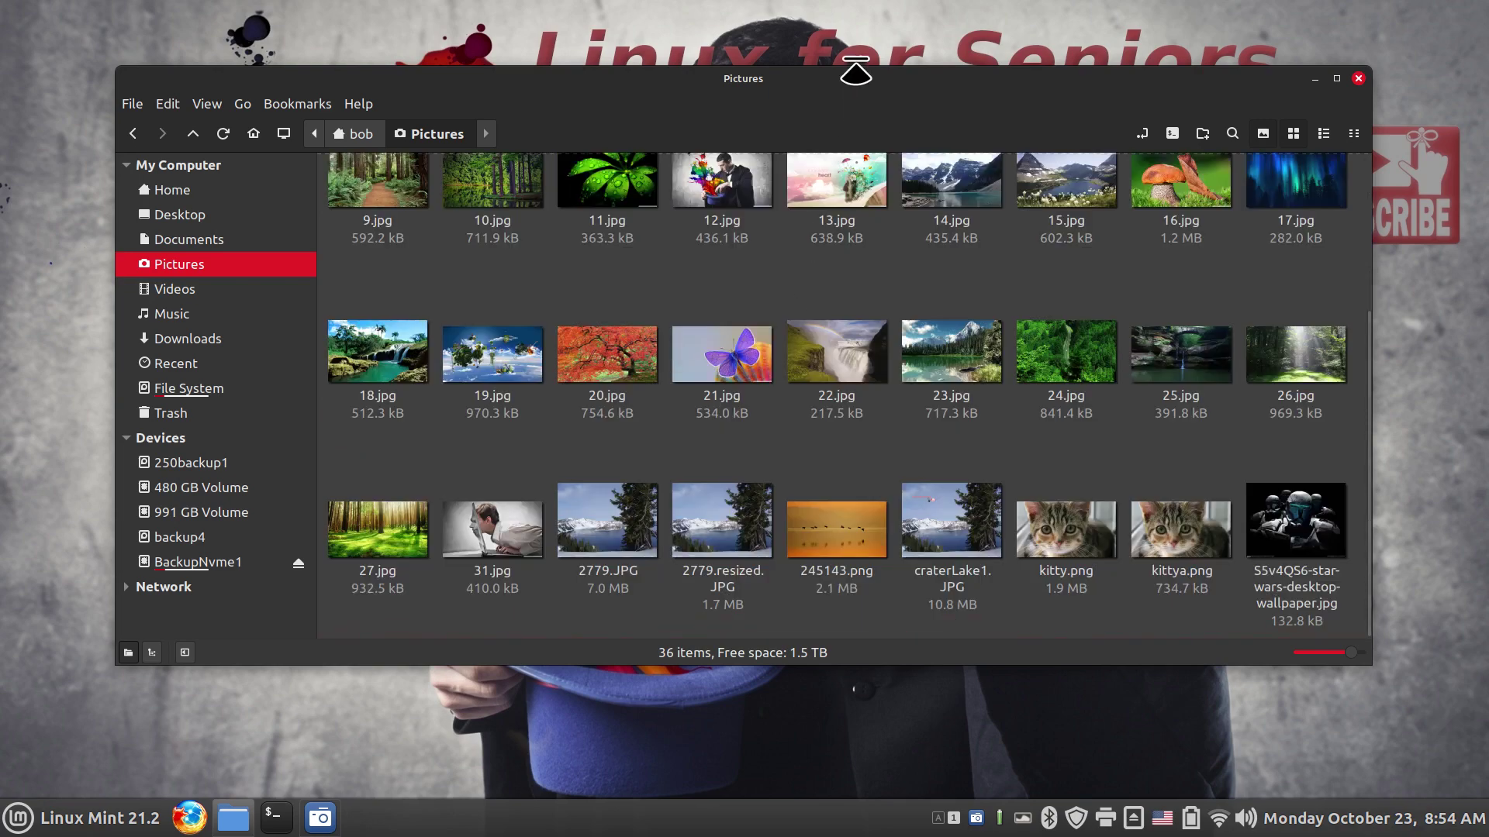
double_click(863, 77)
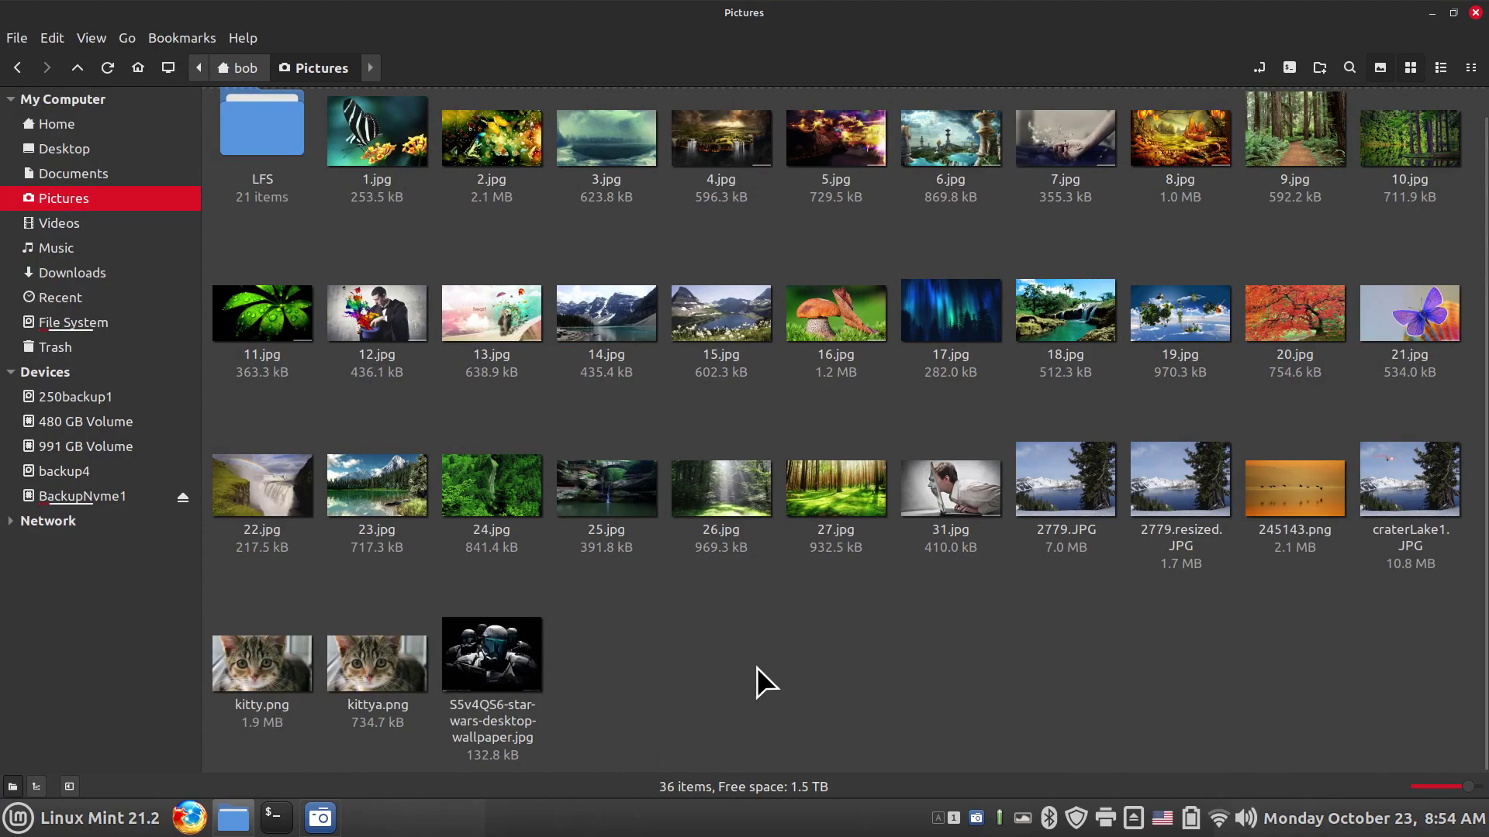
key(ctrl+plus)
scroll(757, 667, down, 10)
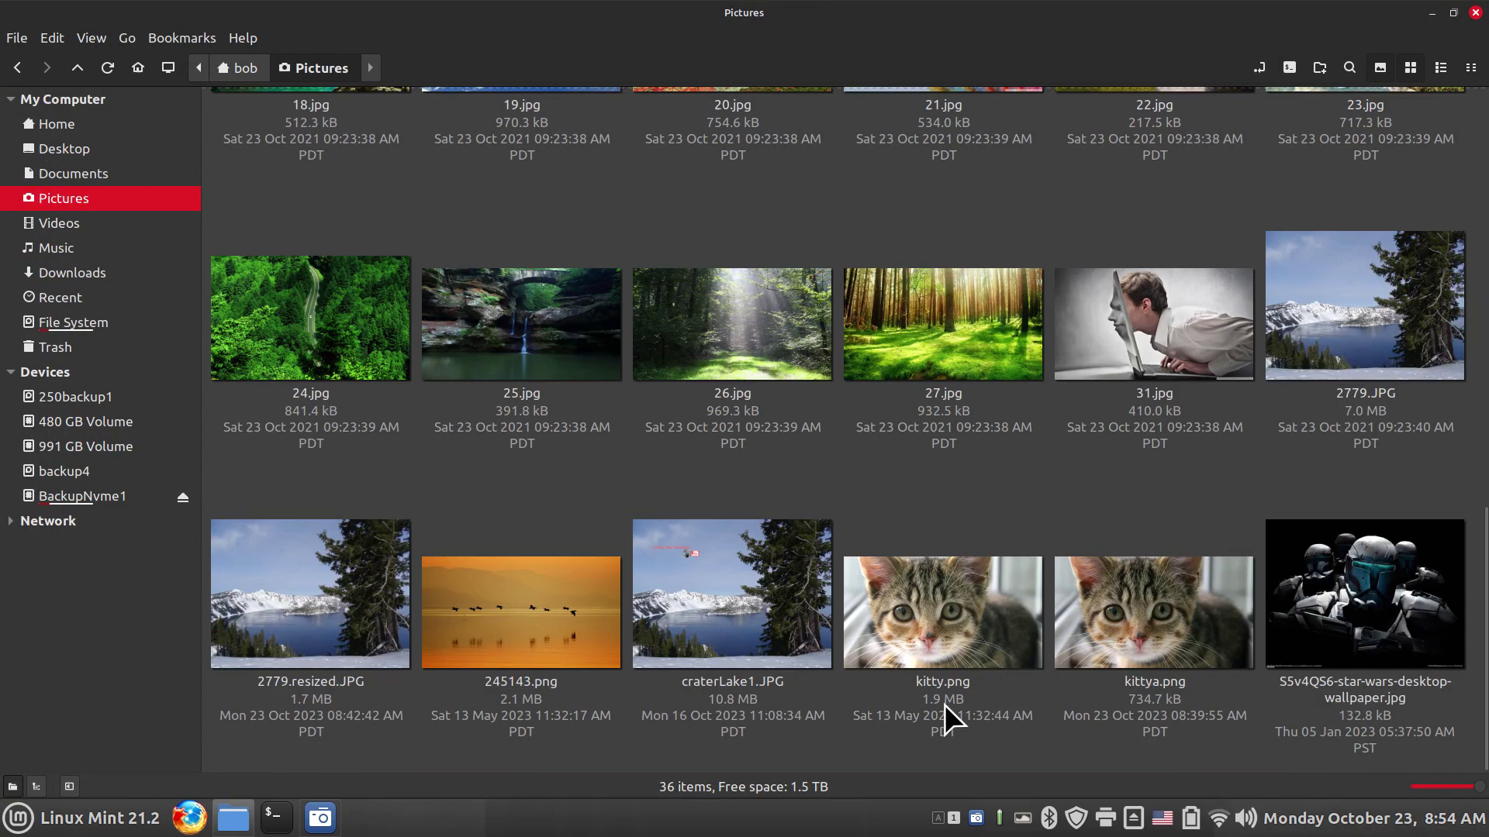
Preview kitty.png full screen, then close the preview.
click(928, 655)
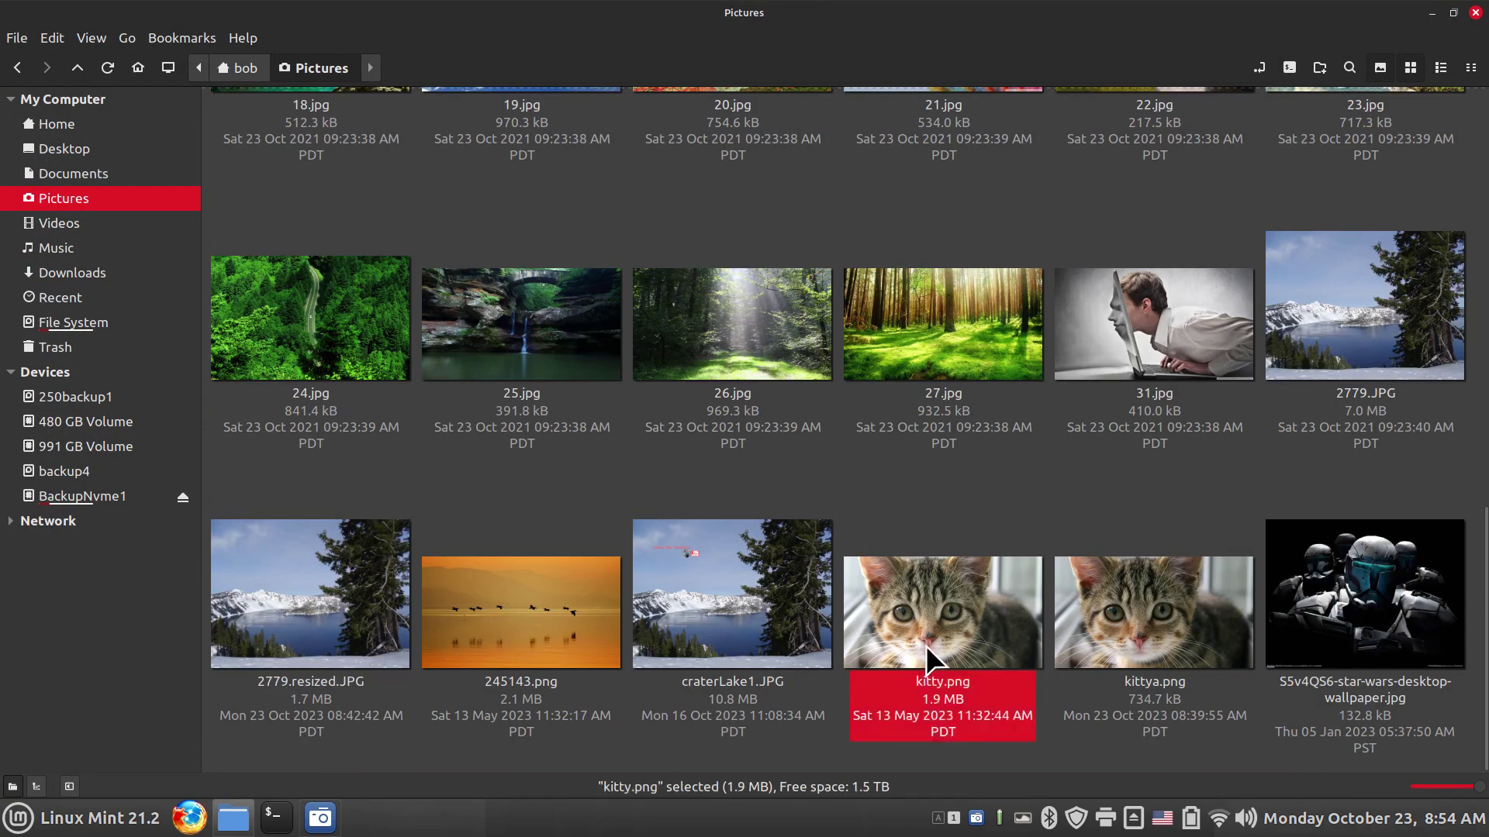
key(space)
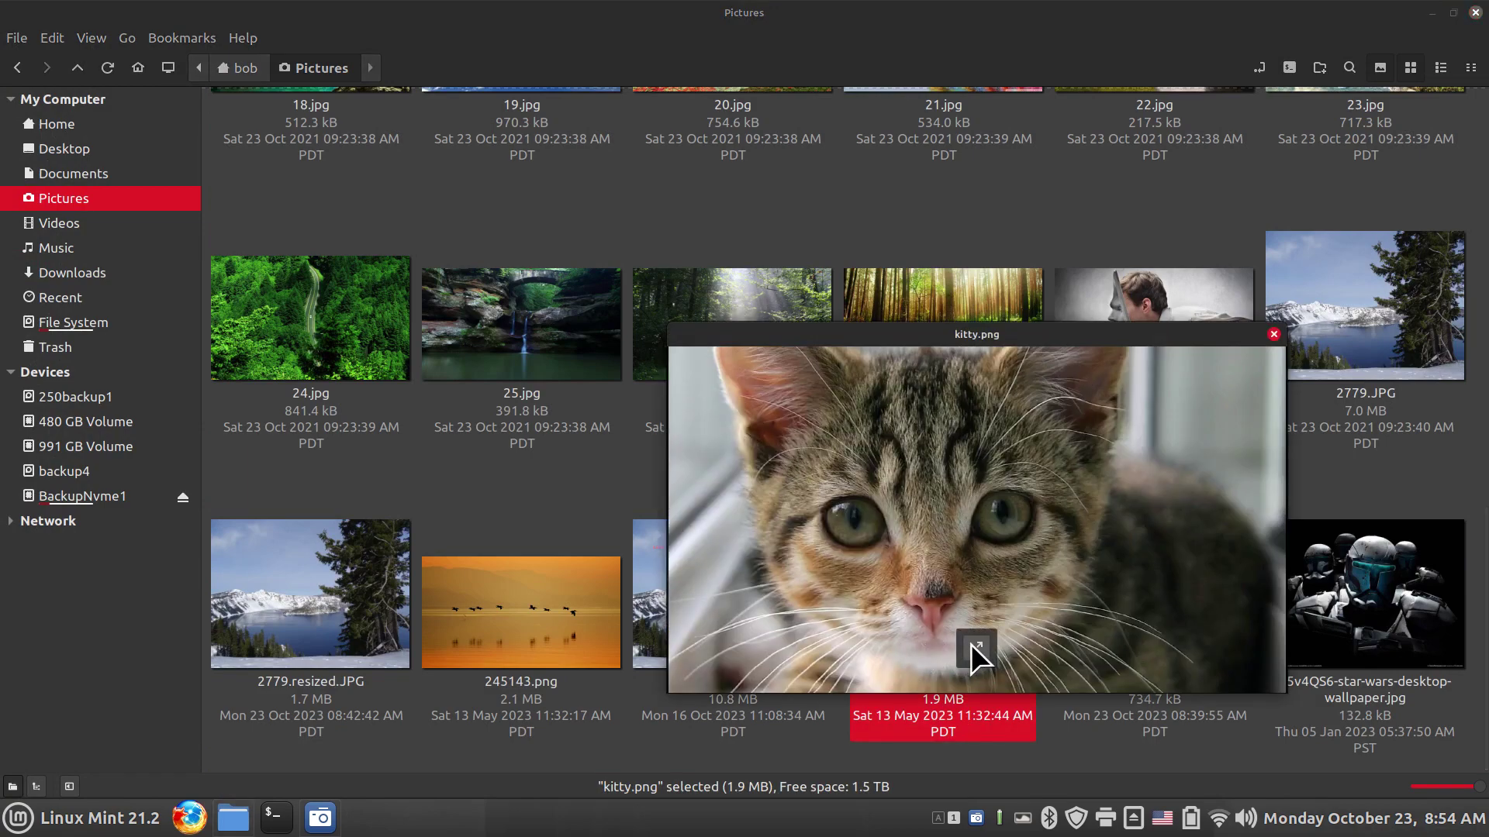
click(971, 644)
key(space)
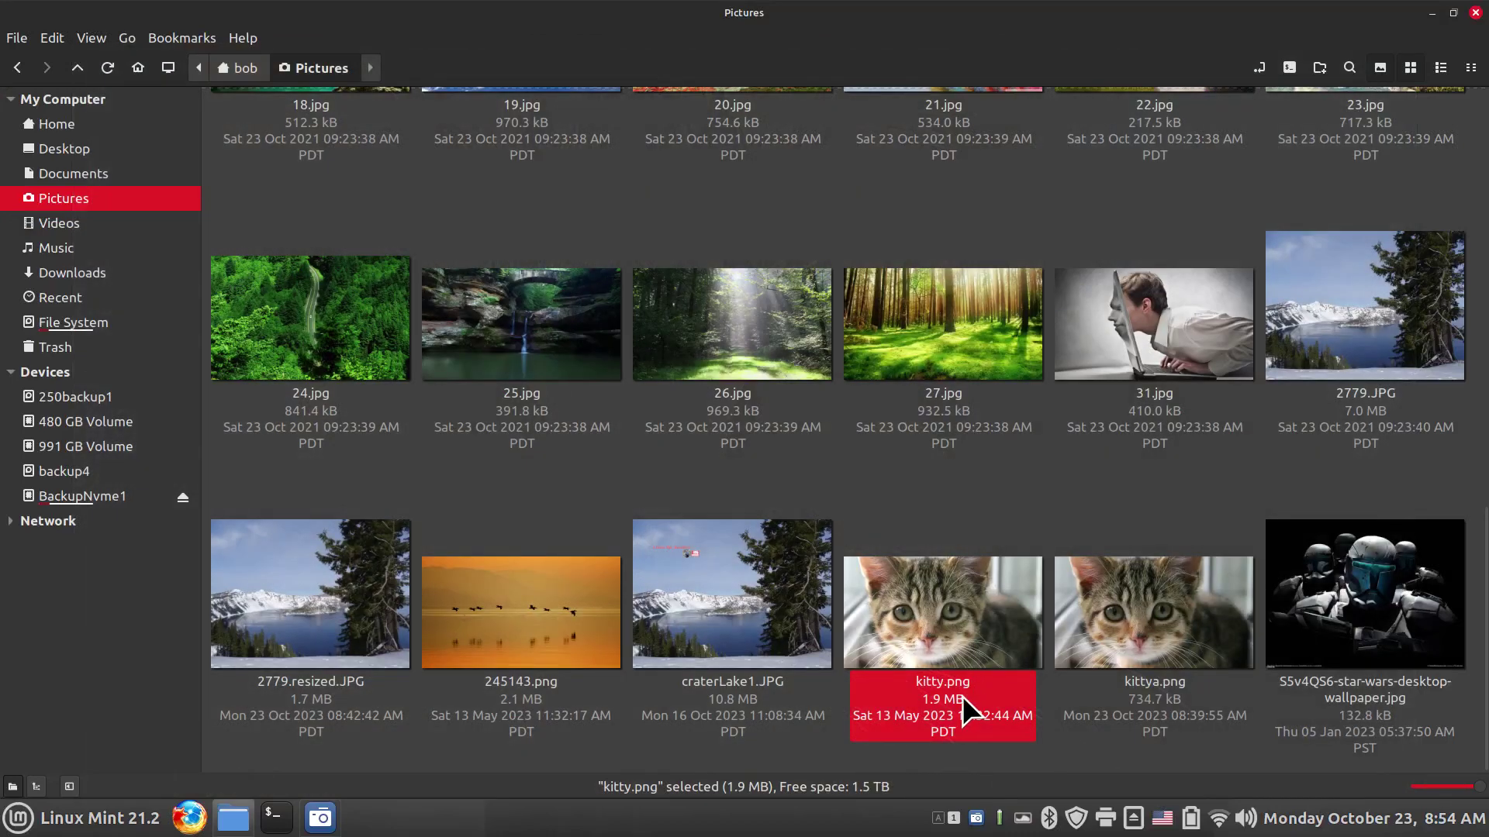
right_click(945, 589)
click(985, 580)
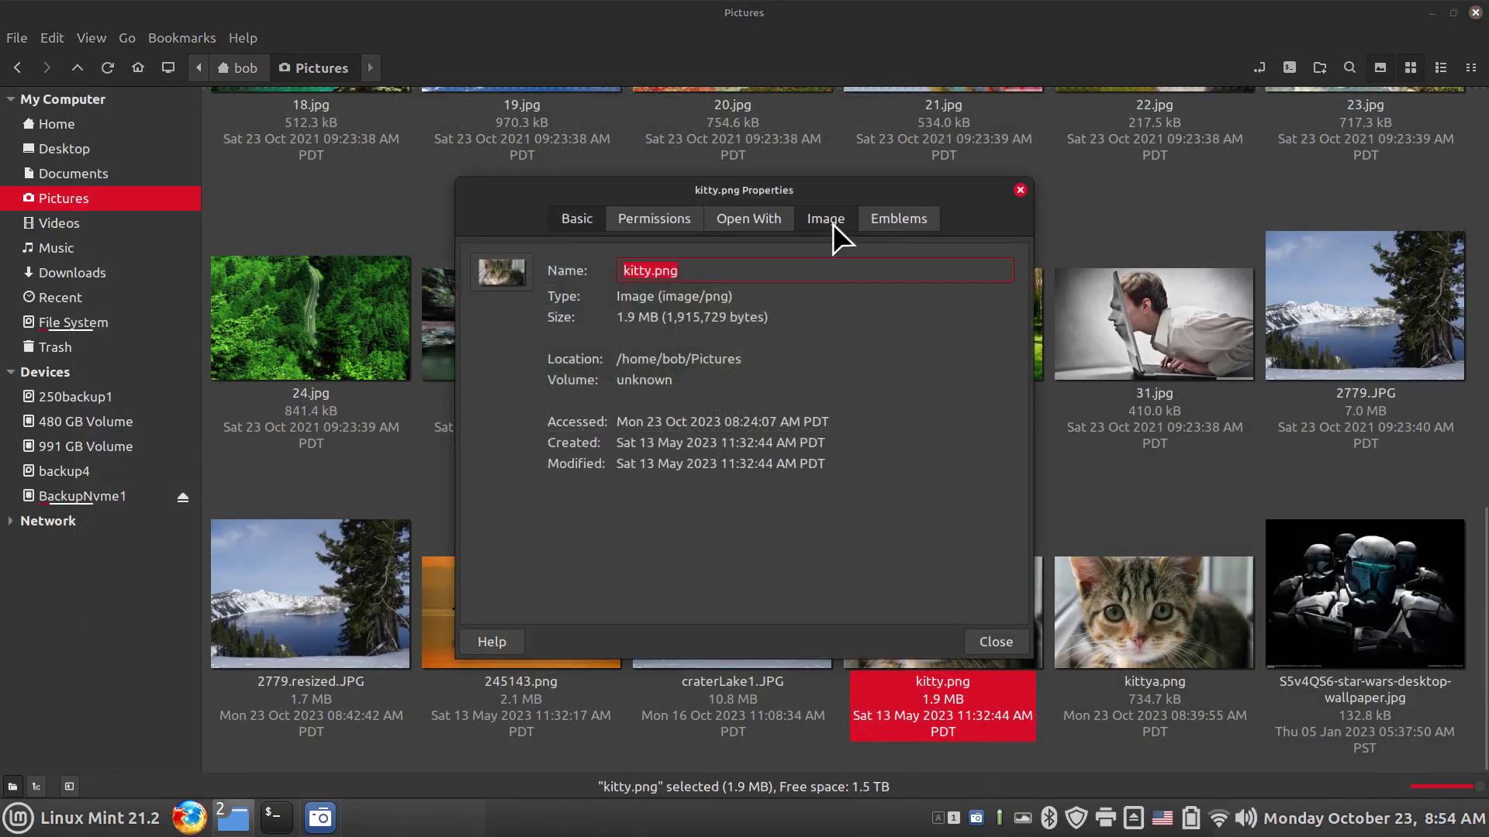
click(833, 223)
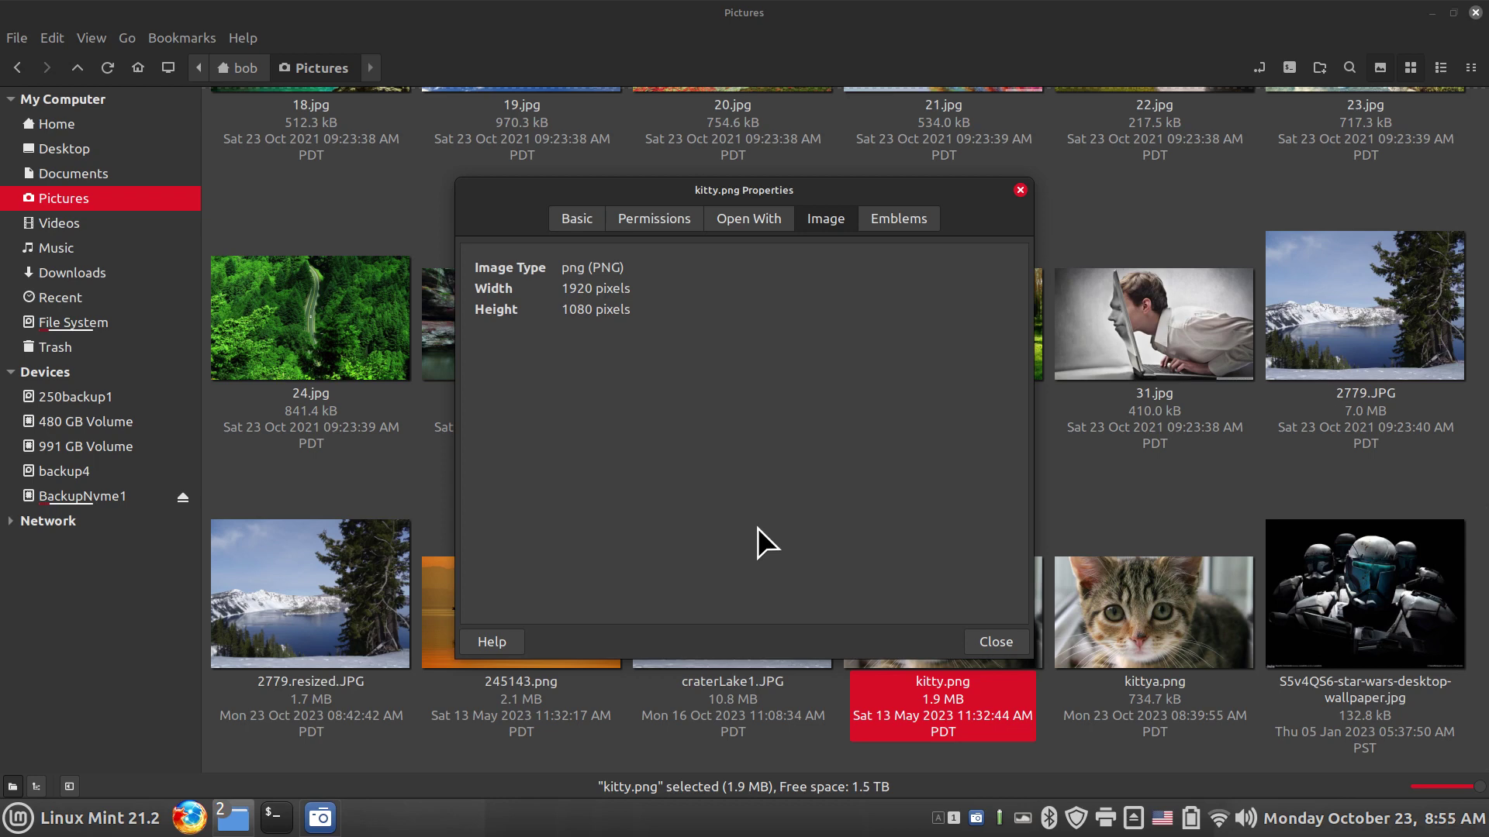
click(1001, 642)
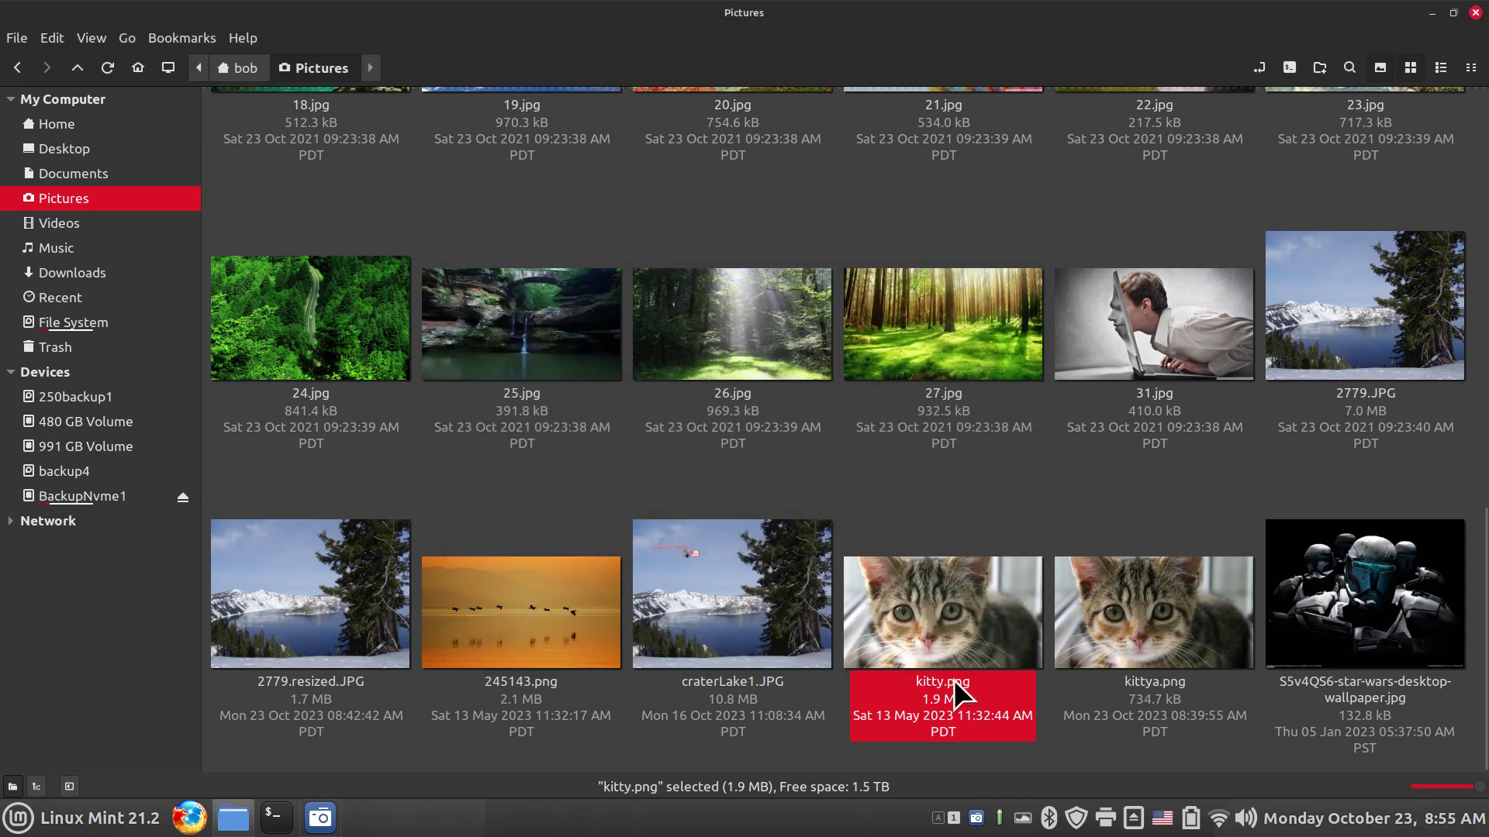
right_click(939, 607)
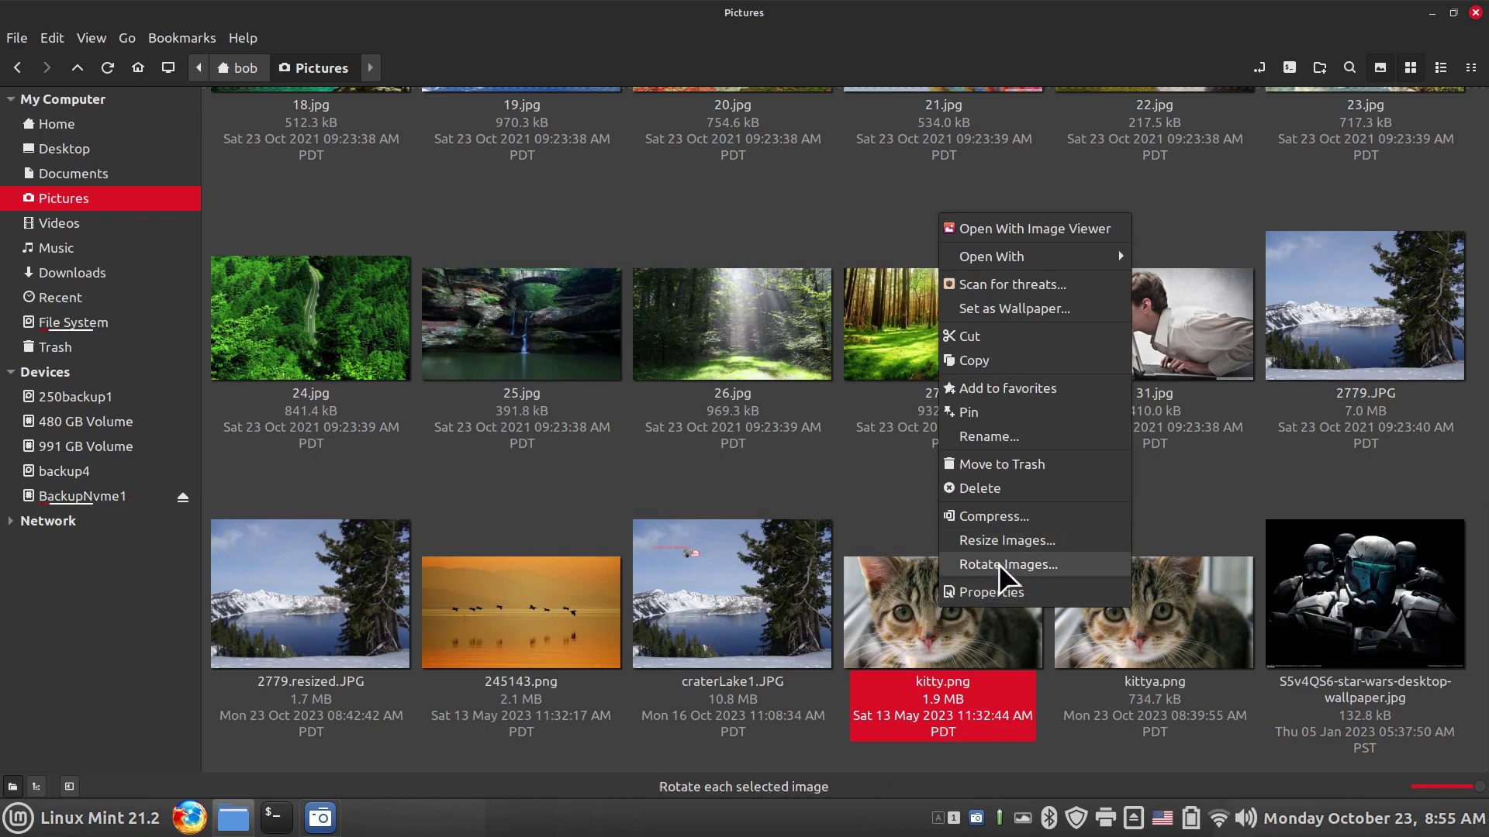
click(888, 514)
right_click(913, 615)
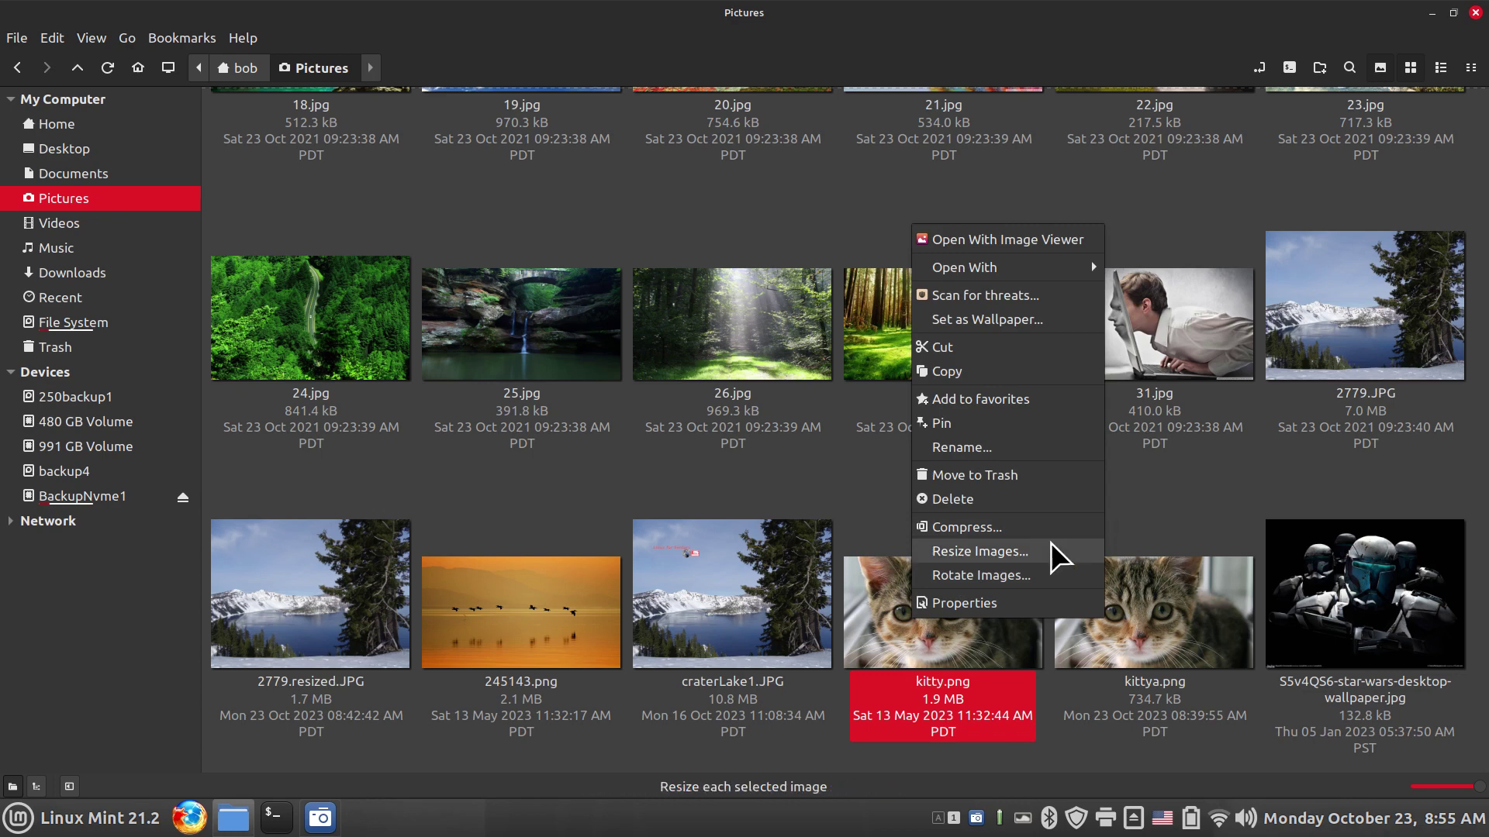
click(1136, 507)
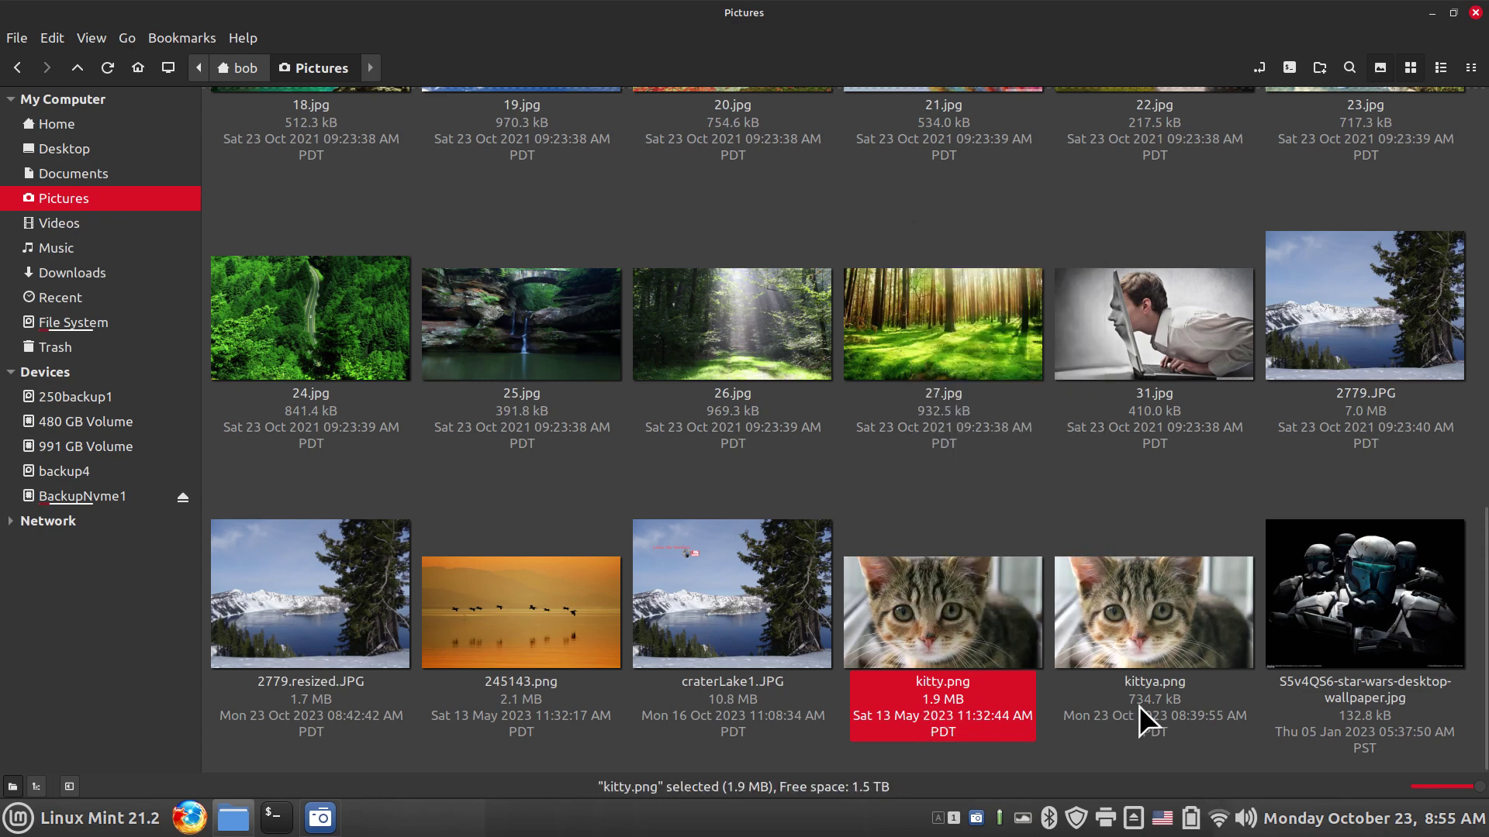
click(1133, 631)
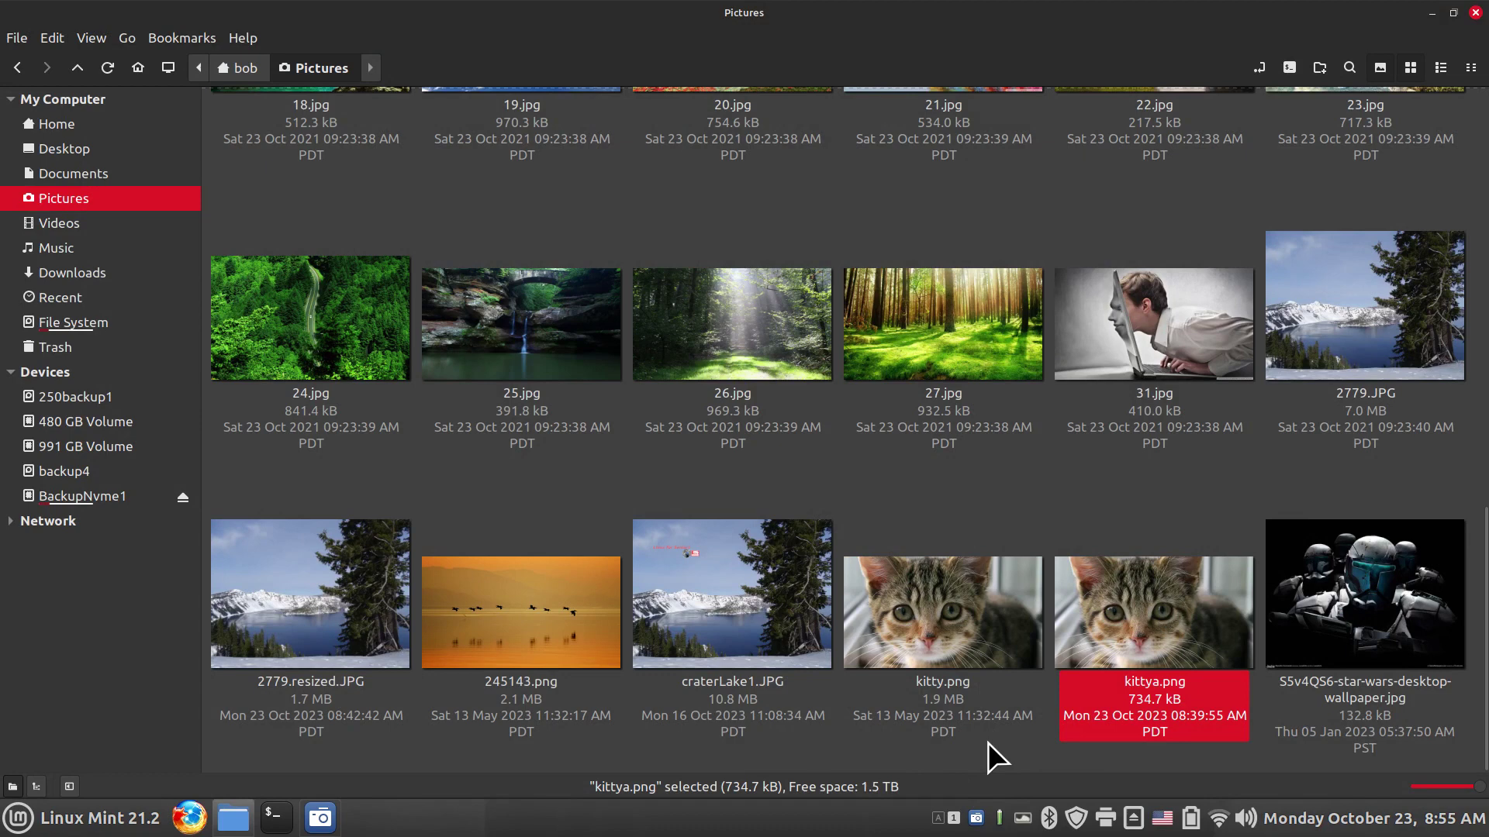
click(1019, 488)
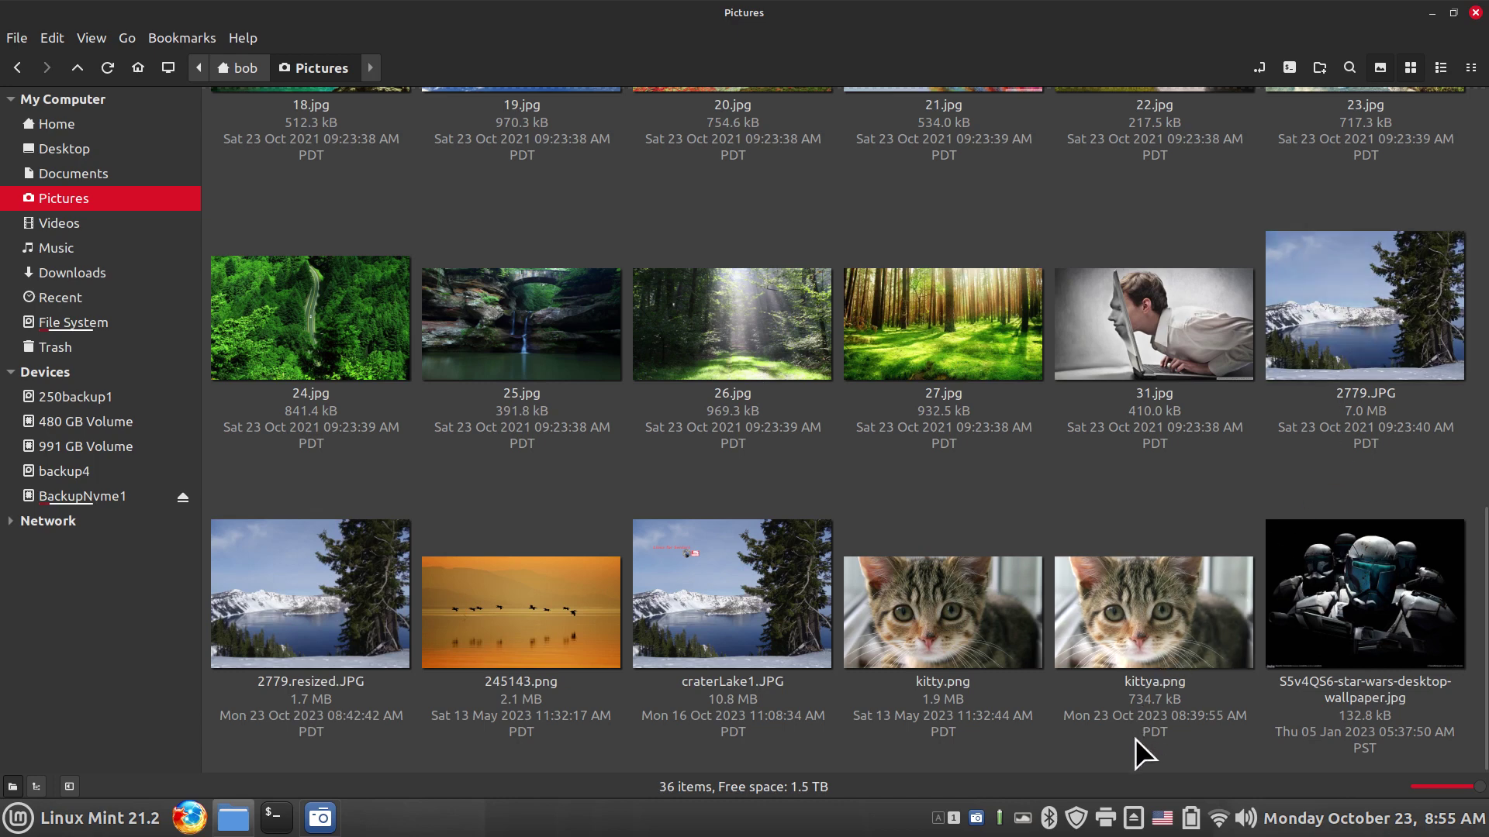
Delete kittya.png and bring up the Resize Images dialog for kitty.png.
click(1138, 594)
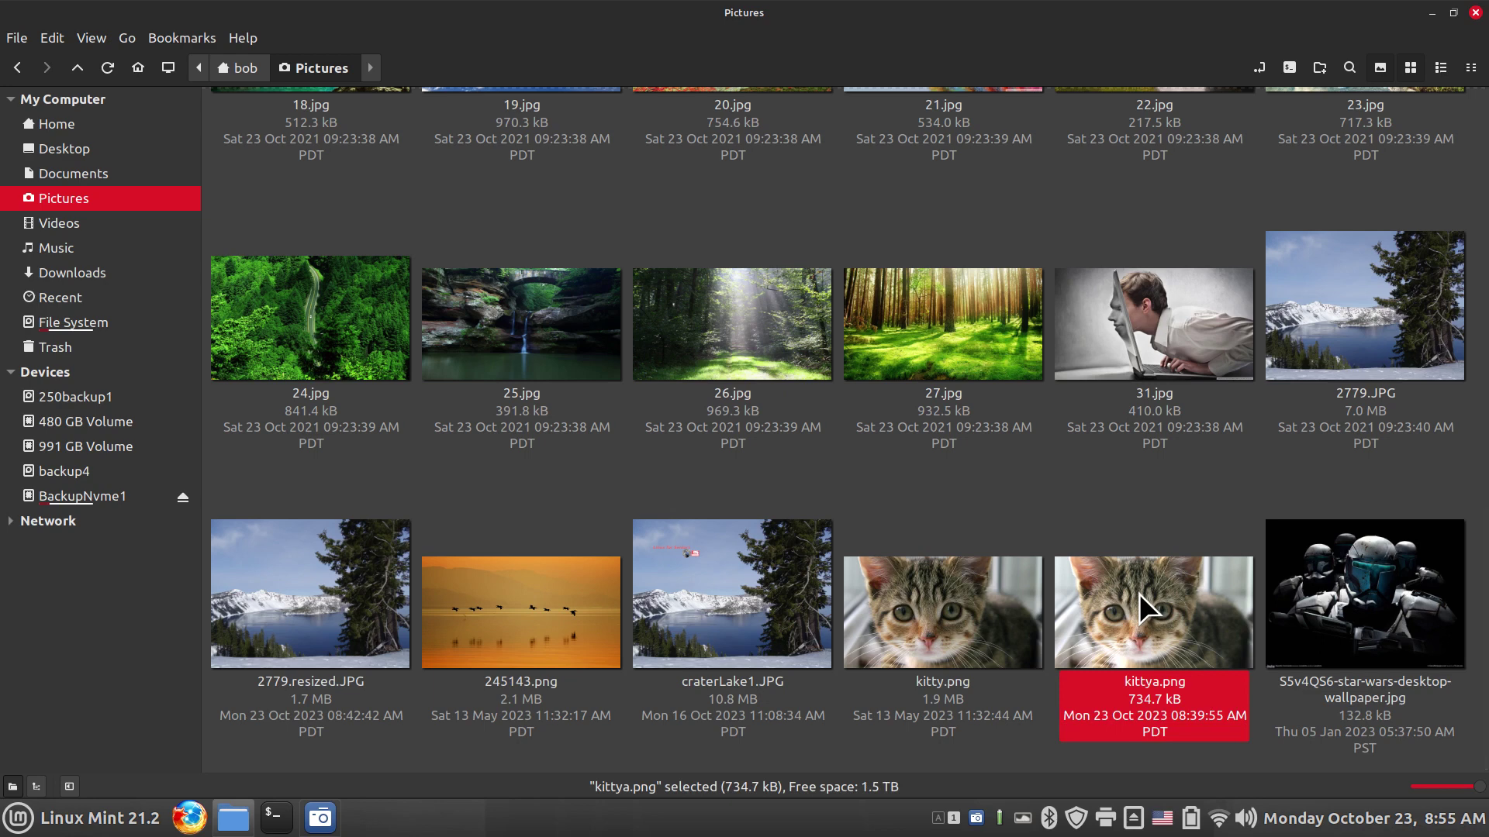
key(Delete)
right_click(887, 597)
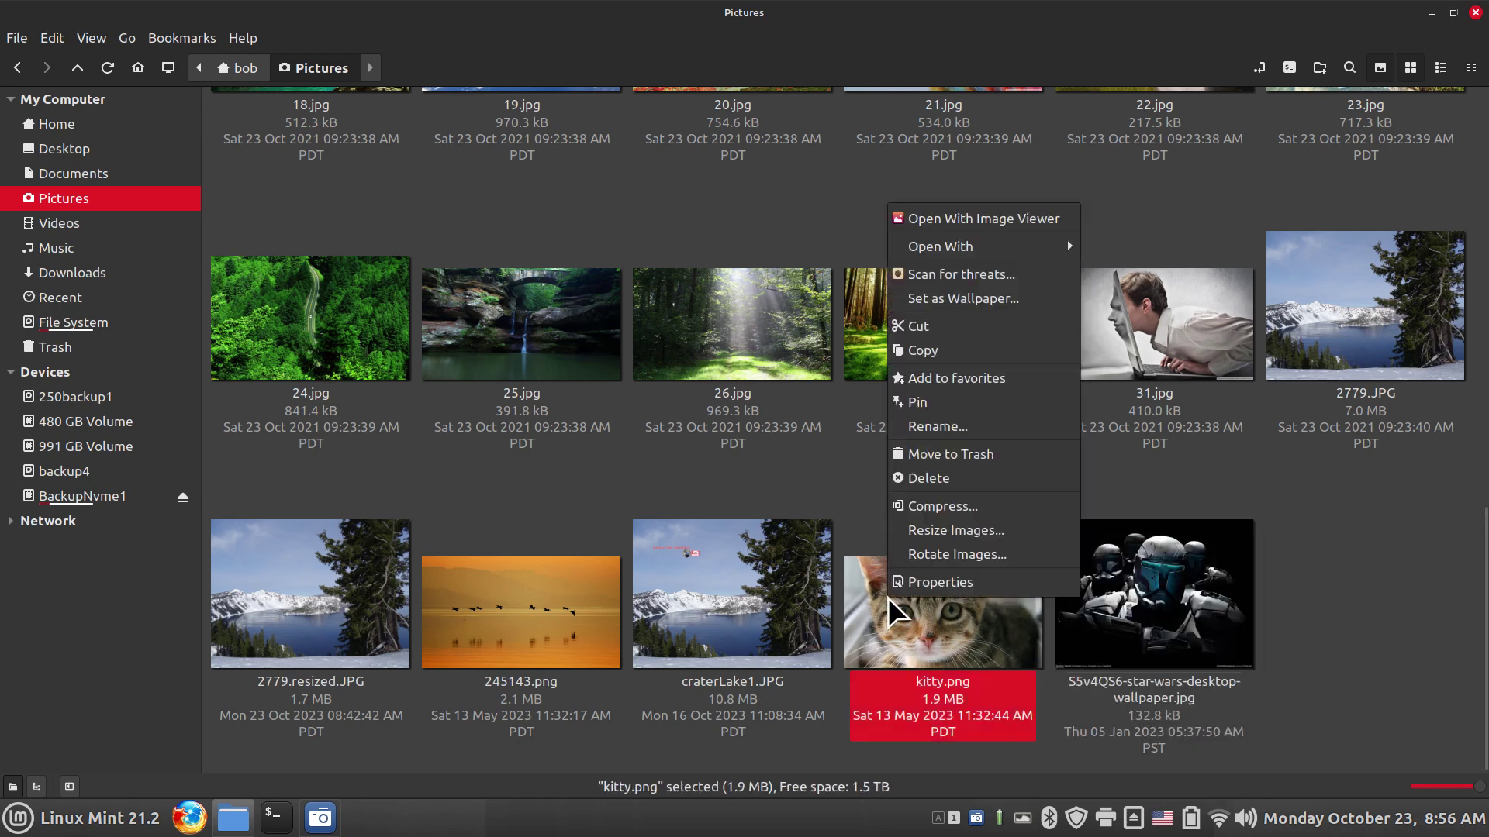
click(964, 529)
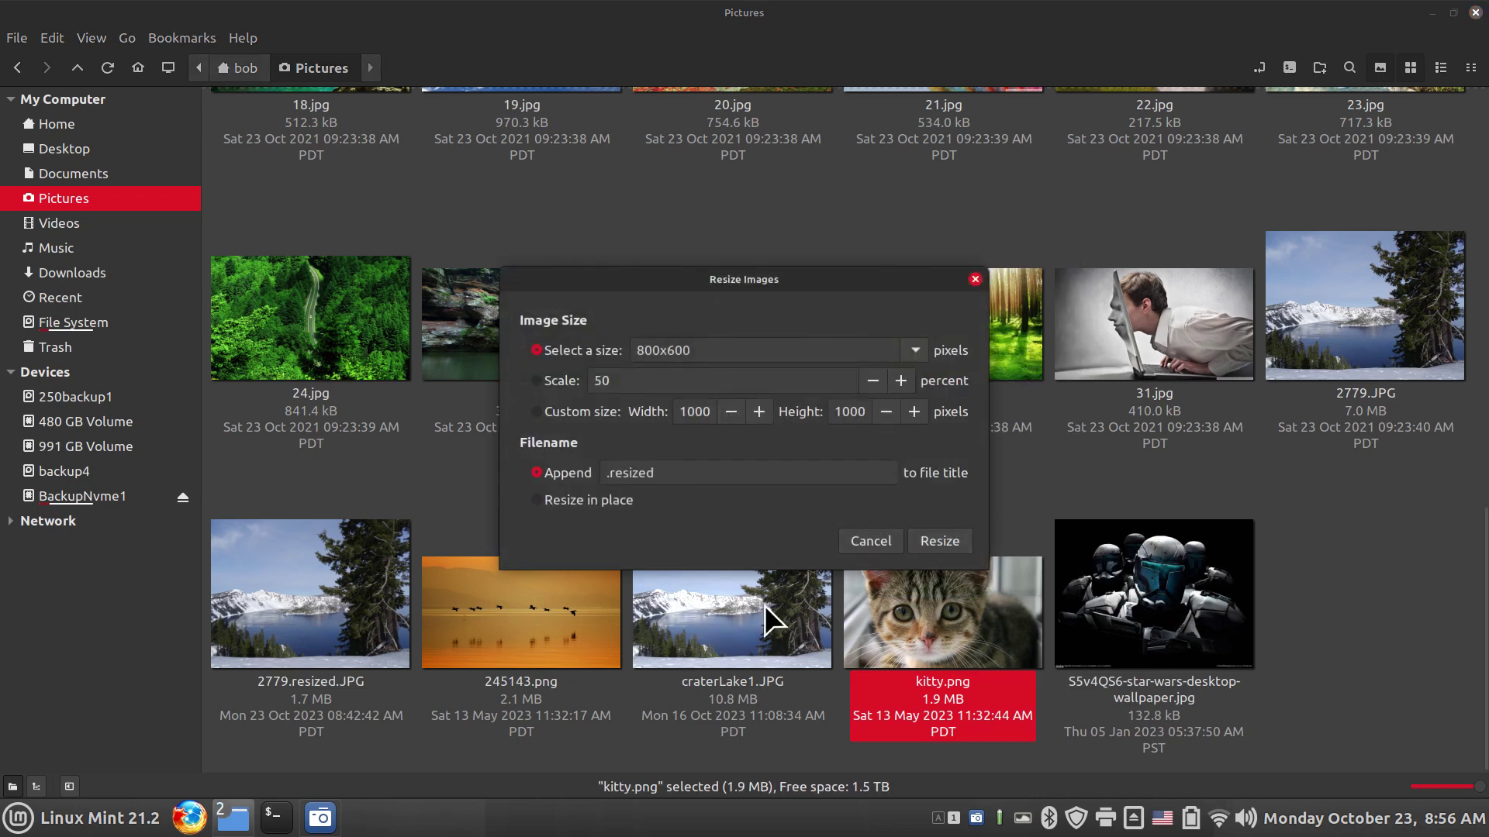
drag(730, 273, 688, 357)
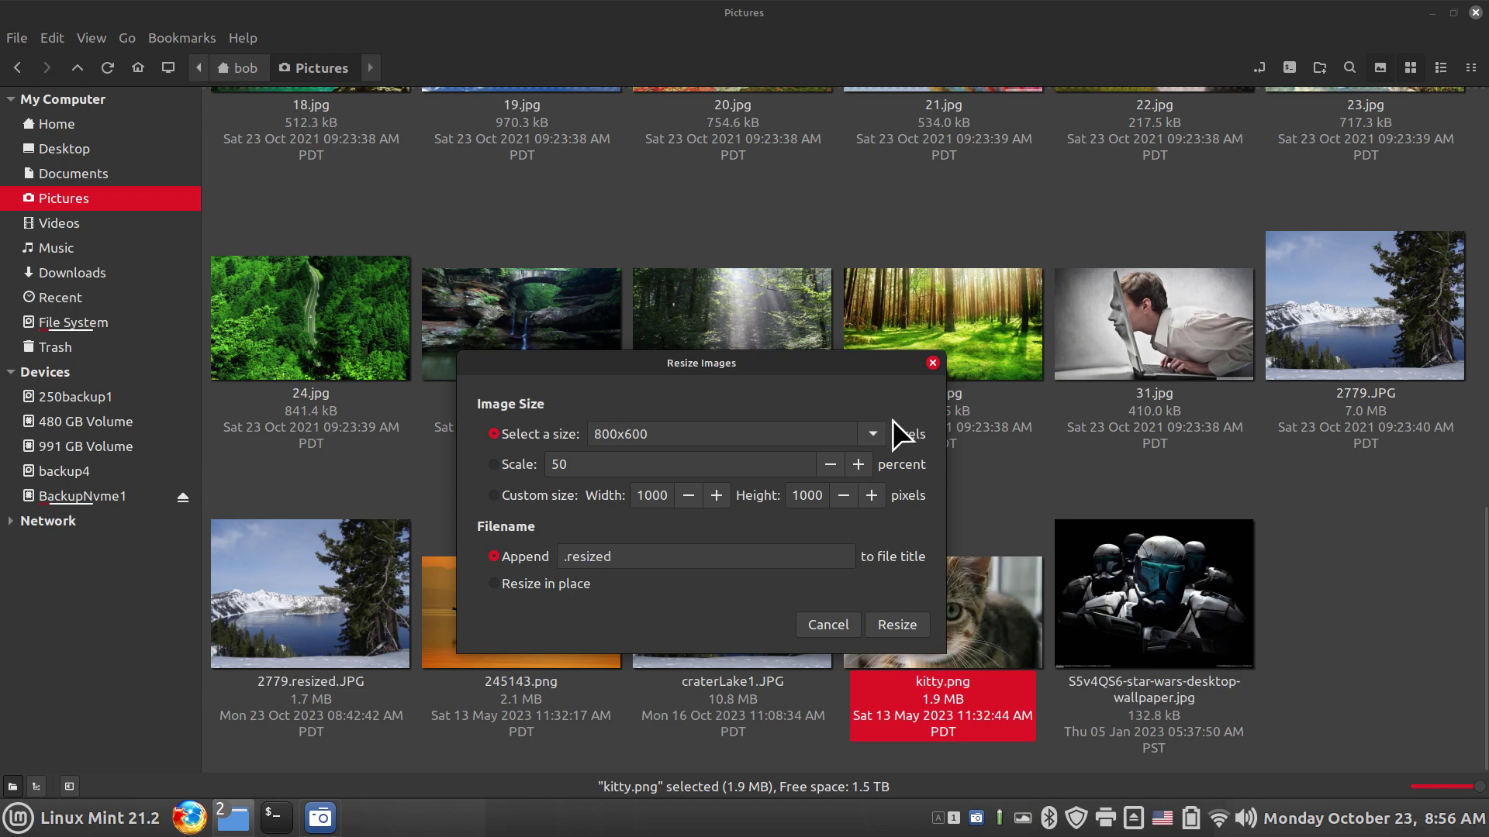
Scale kitty.png to 50 percent instead of a preset size, saving kitty.resized.png.
click(870, 435)
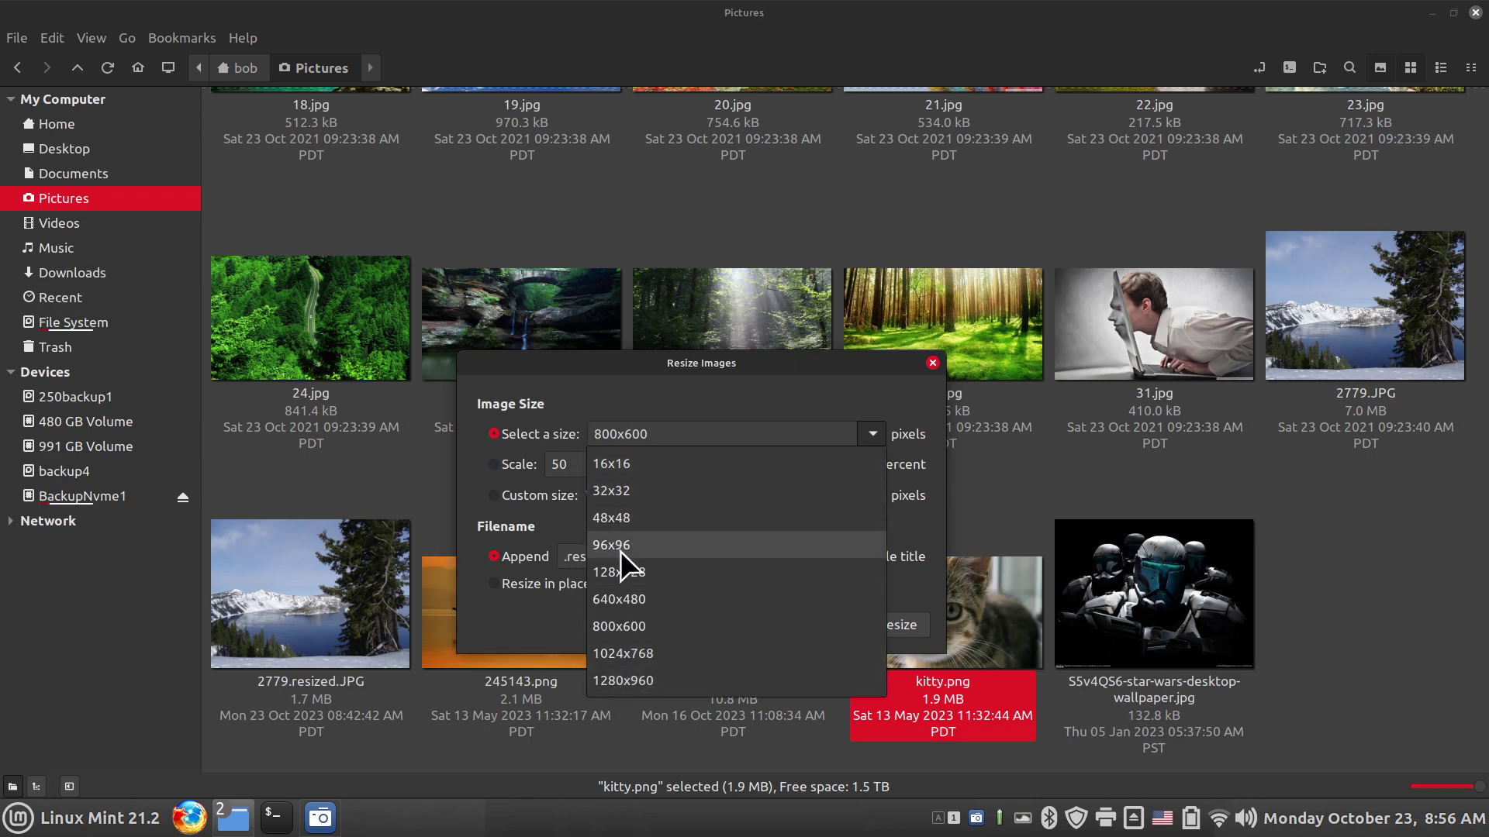
click(525, 620)
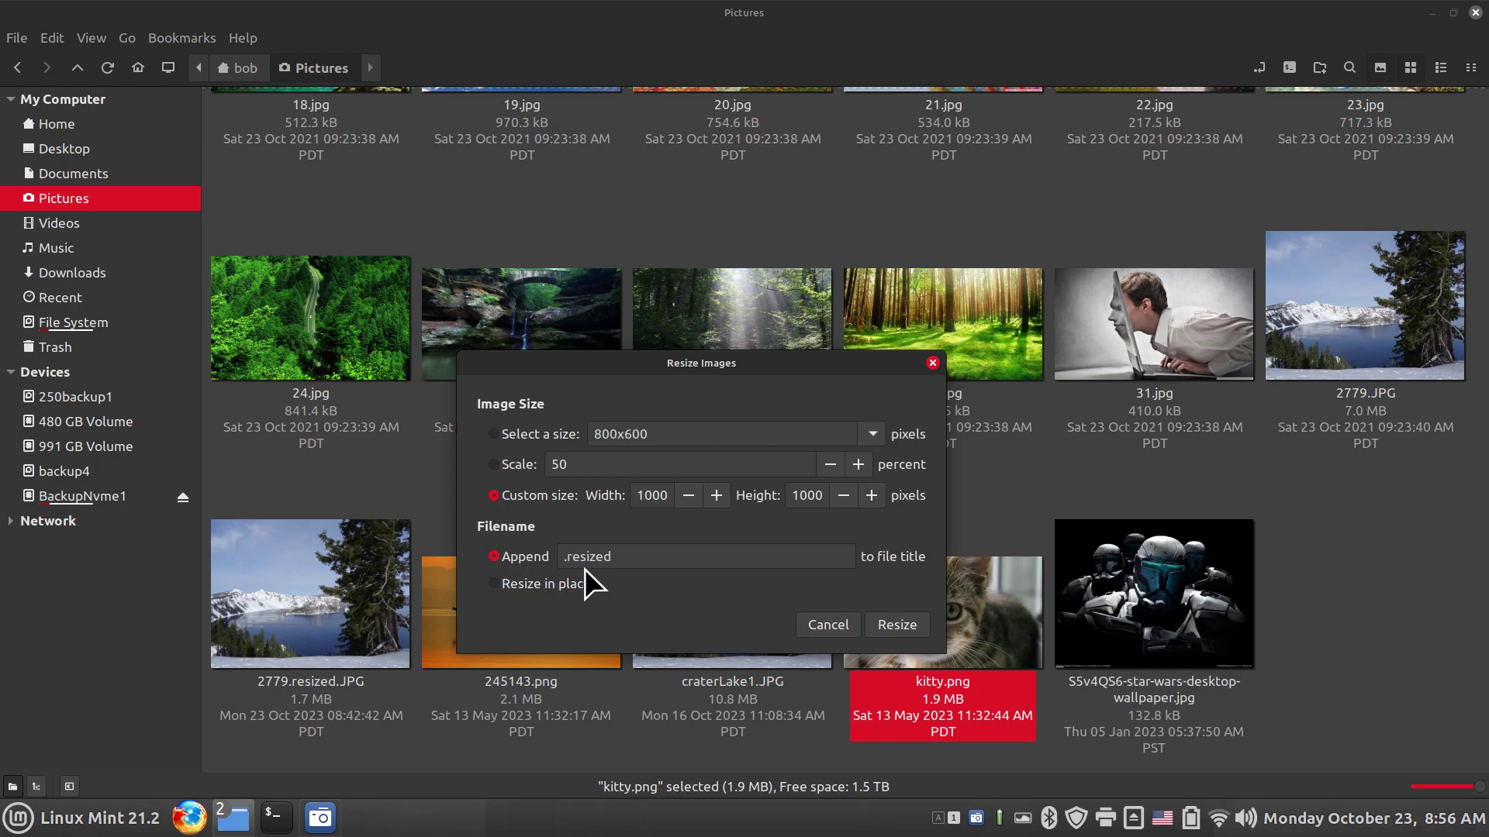
drag(811, 371, 723, 318)
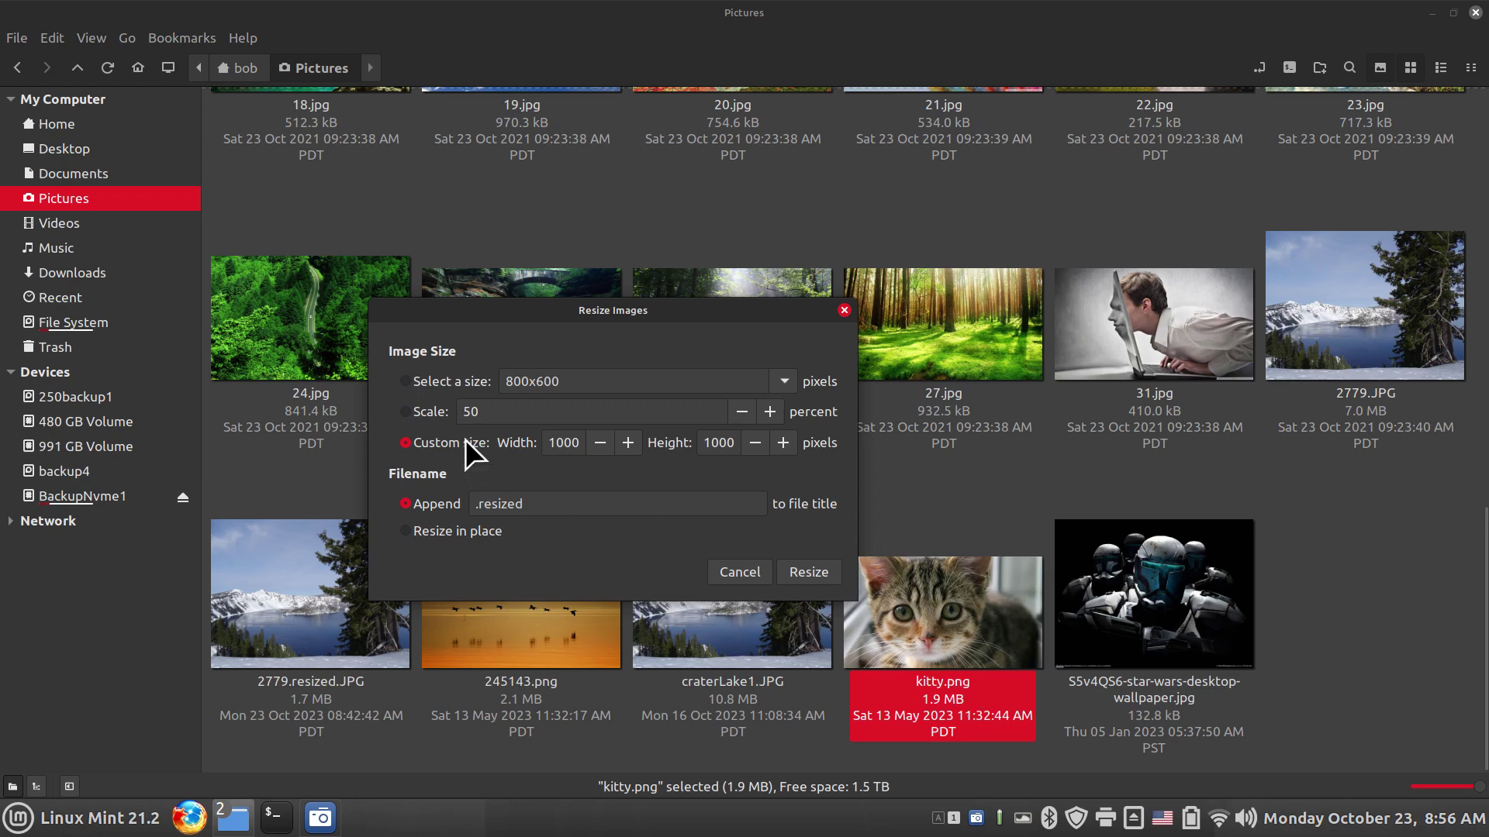
click(408, 415)
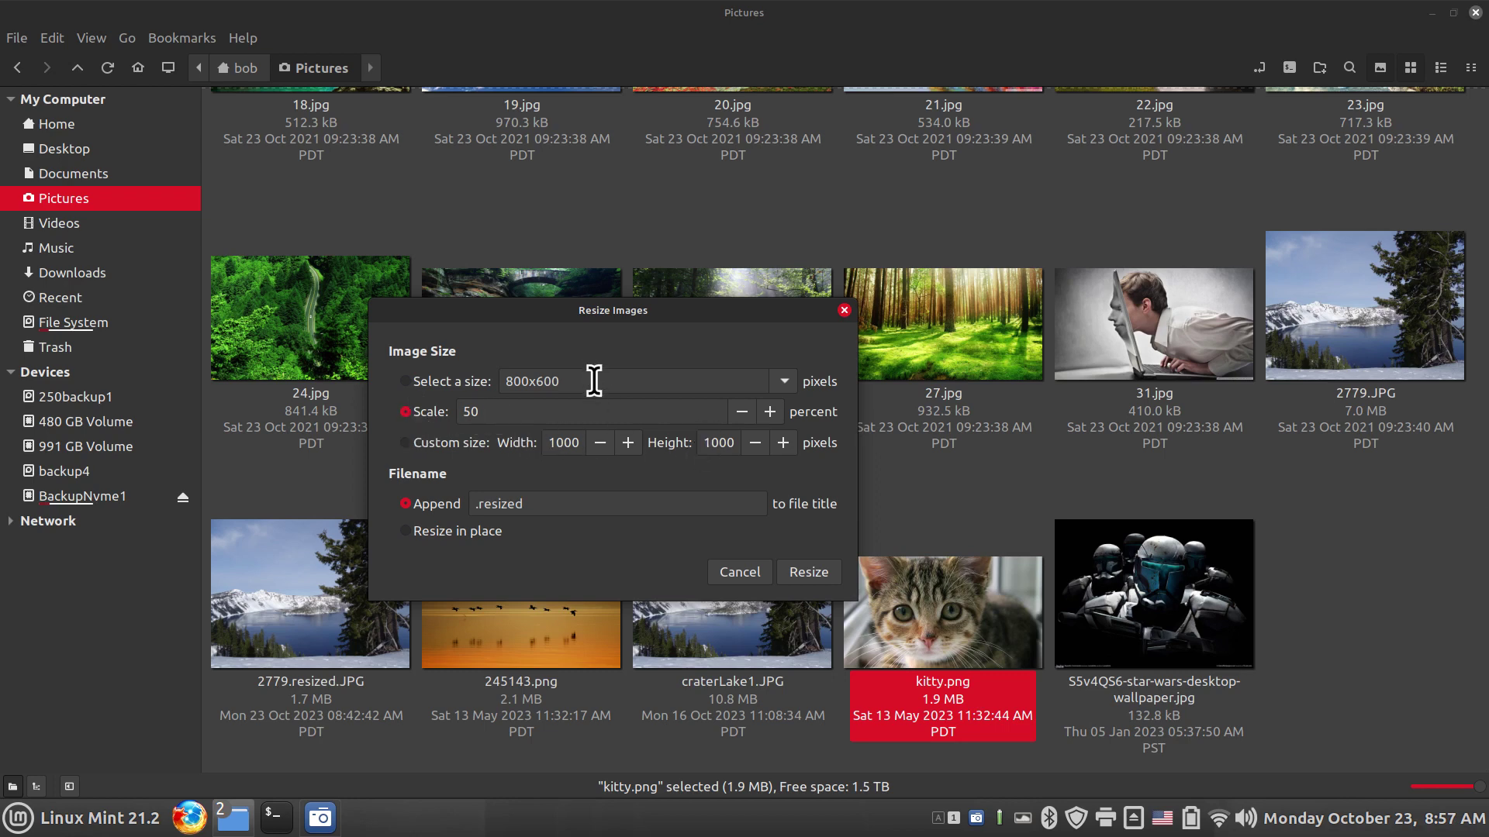
click(804, 571)
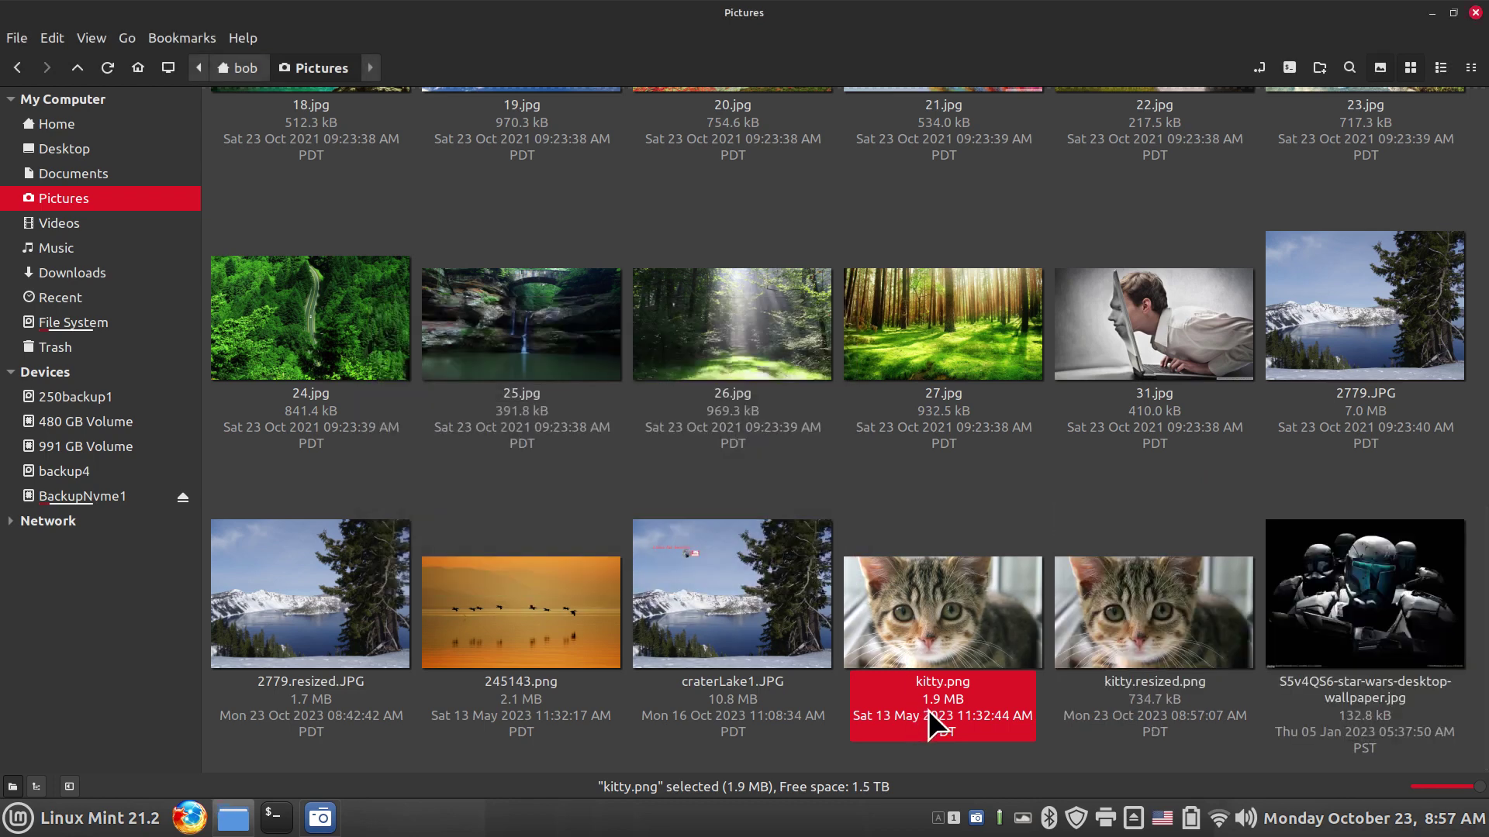
click(1140, 615)
key(space)
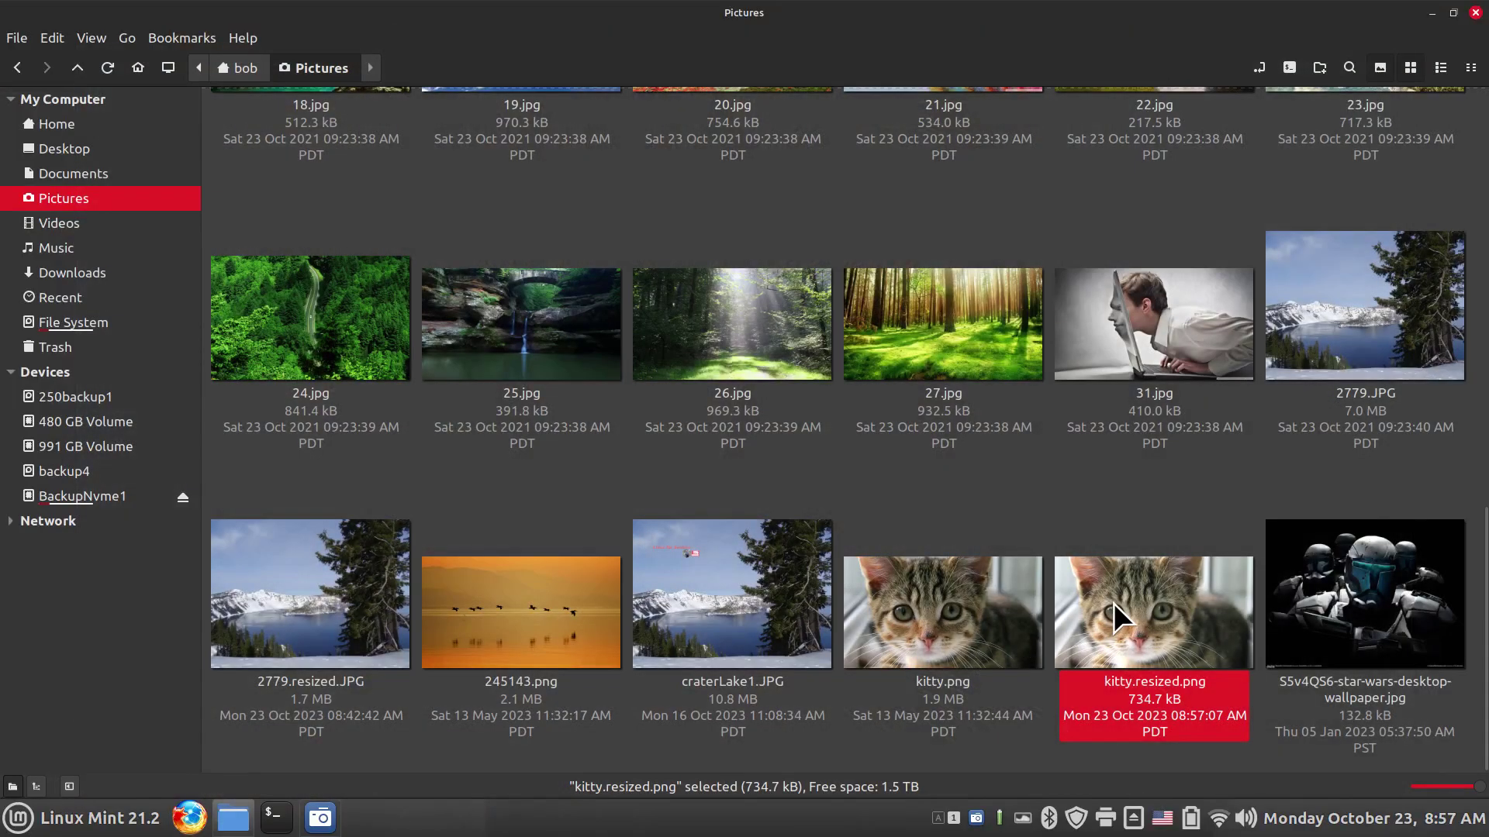
right_click(1114, 603)
click(1184, 591)
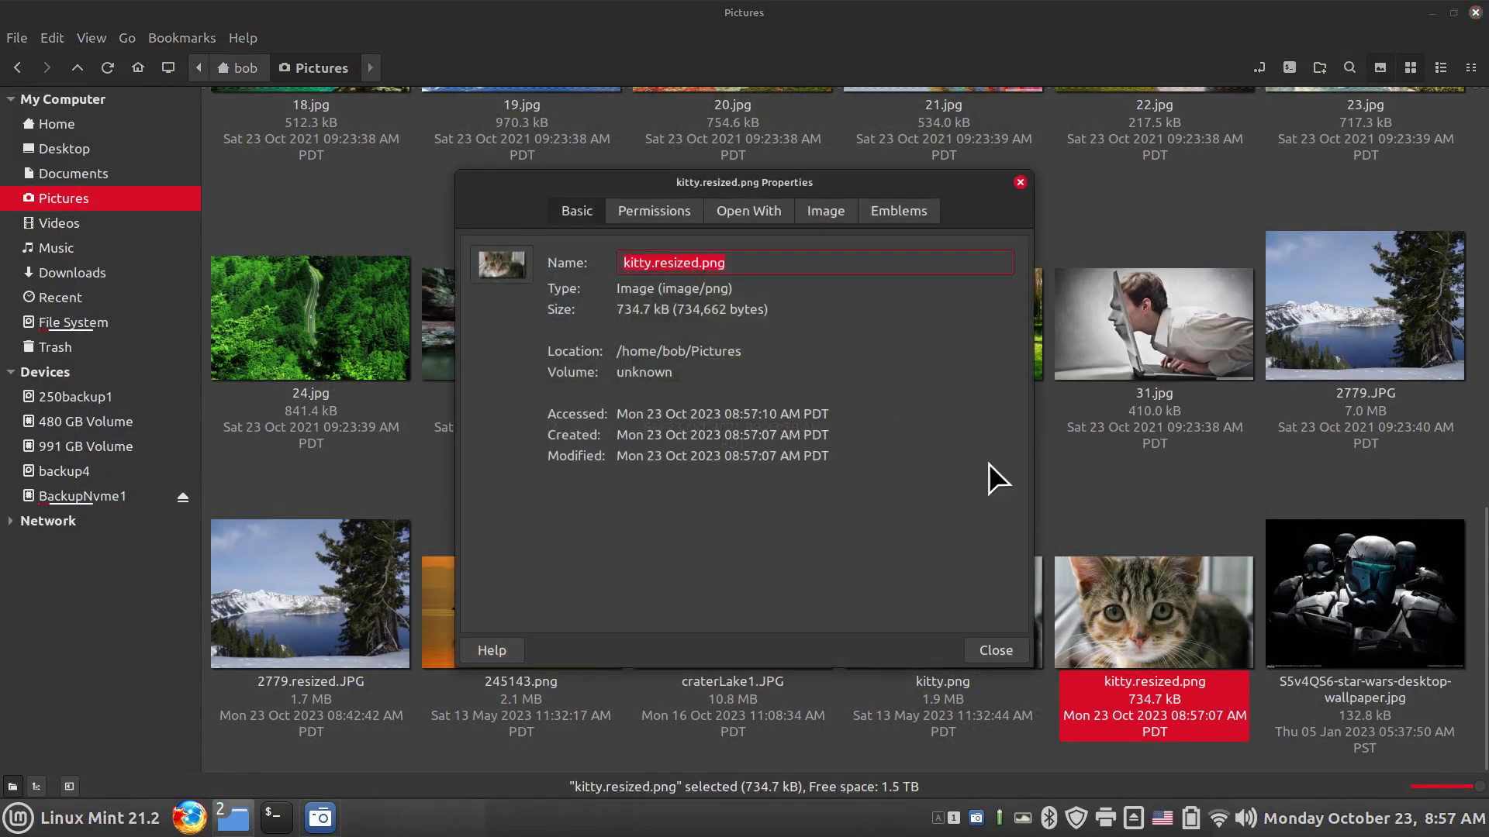
click(810, 213)
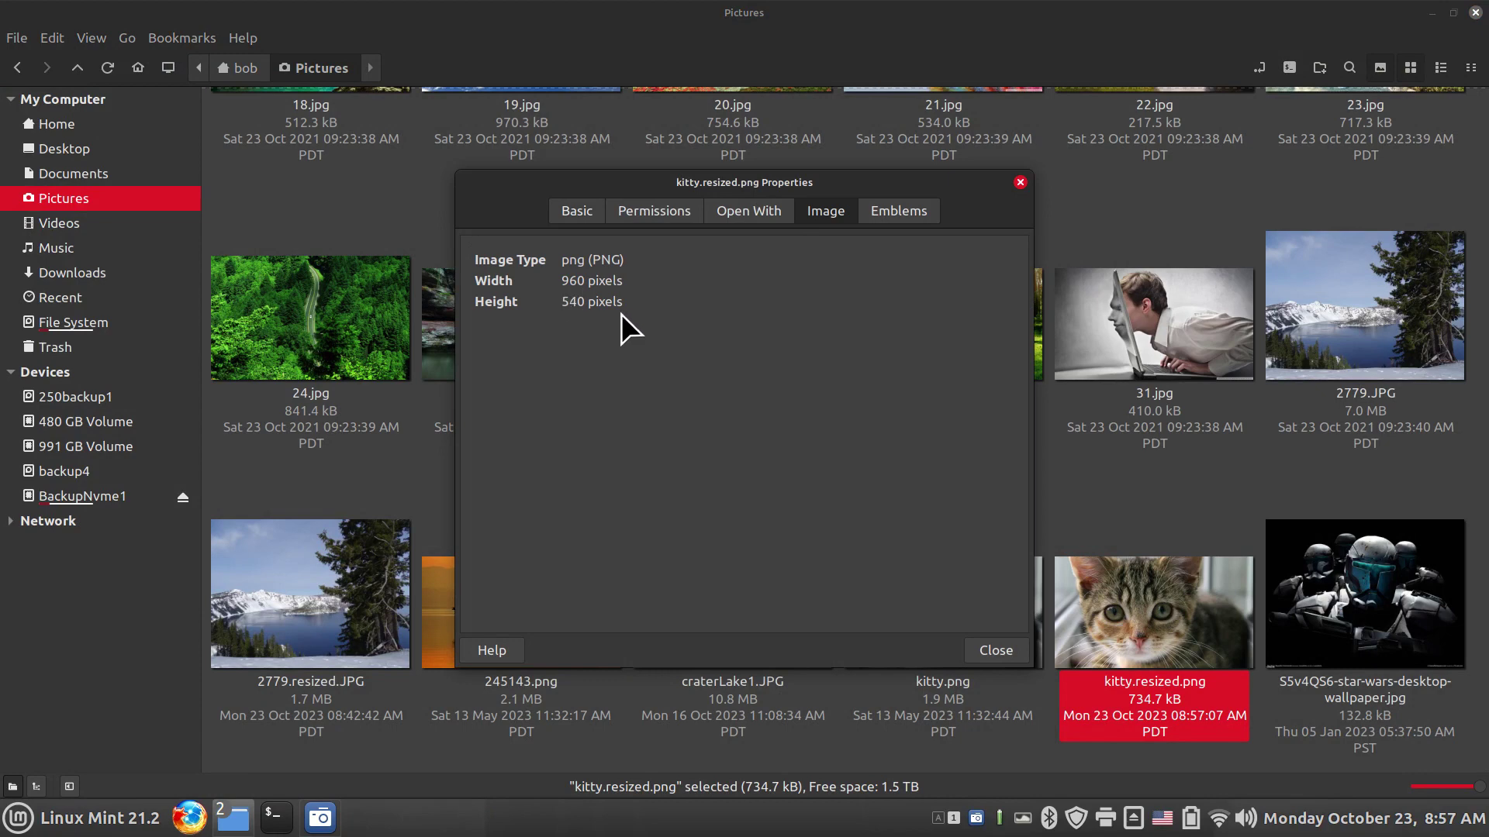
click(1020, 182)
right_click(924, 592)
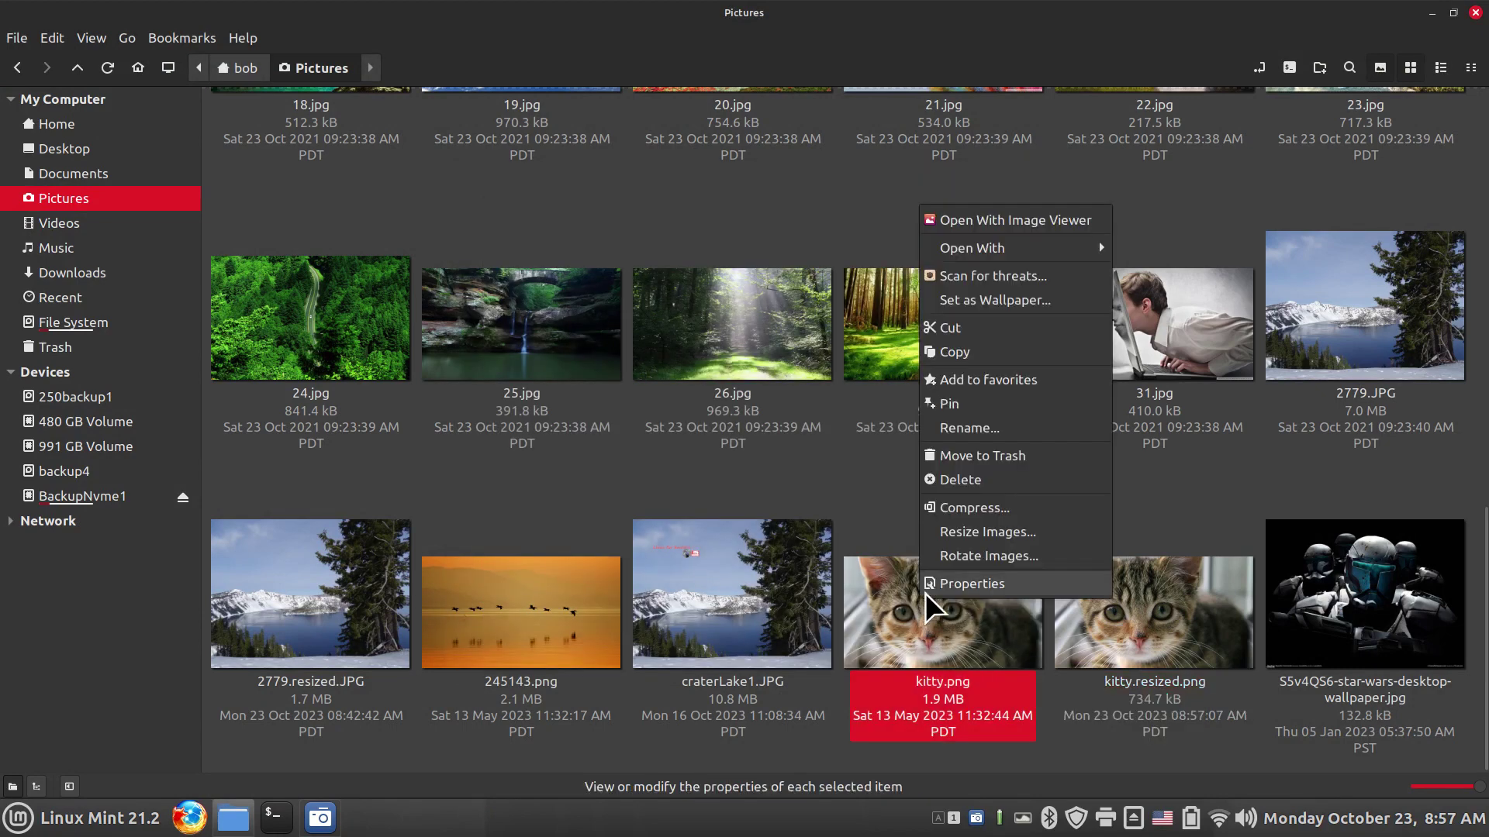
click(966, 568)
click(836, 221)
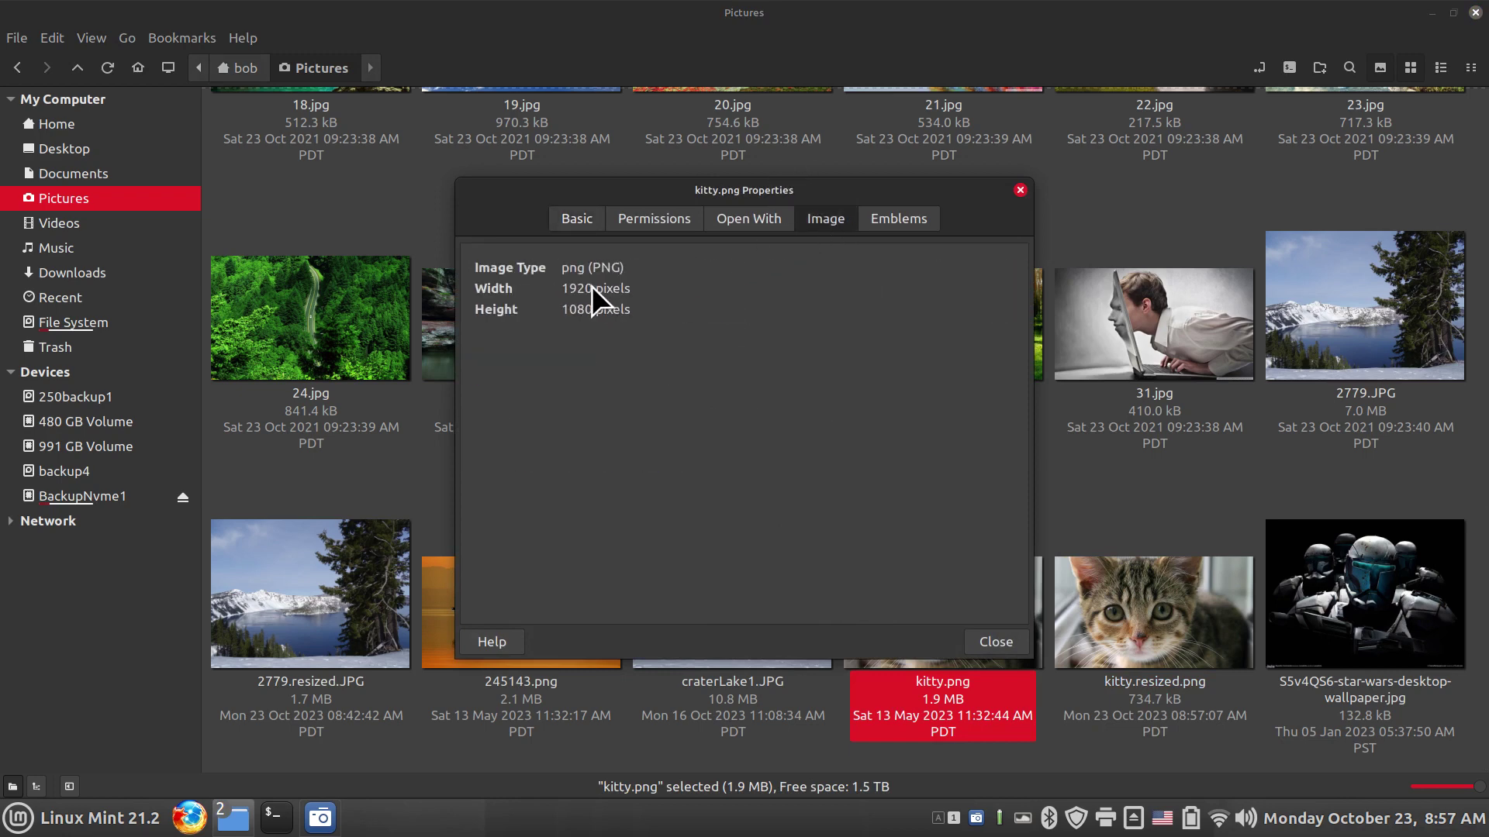
click(1020, 190)
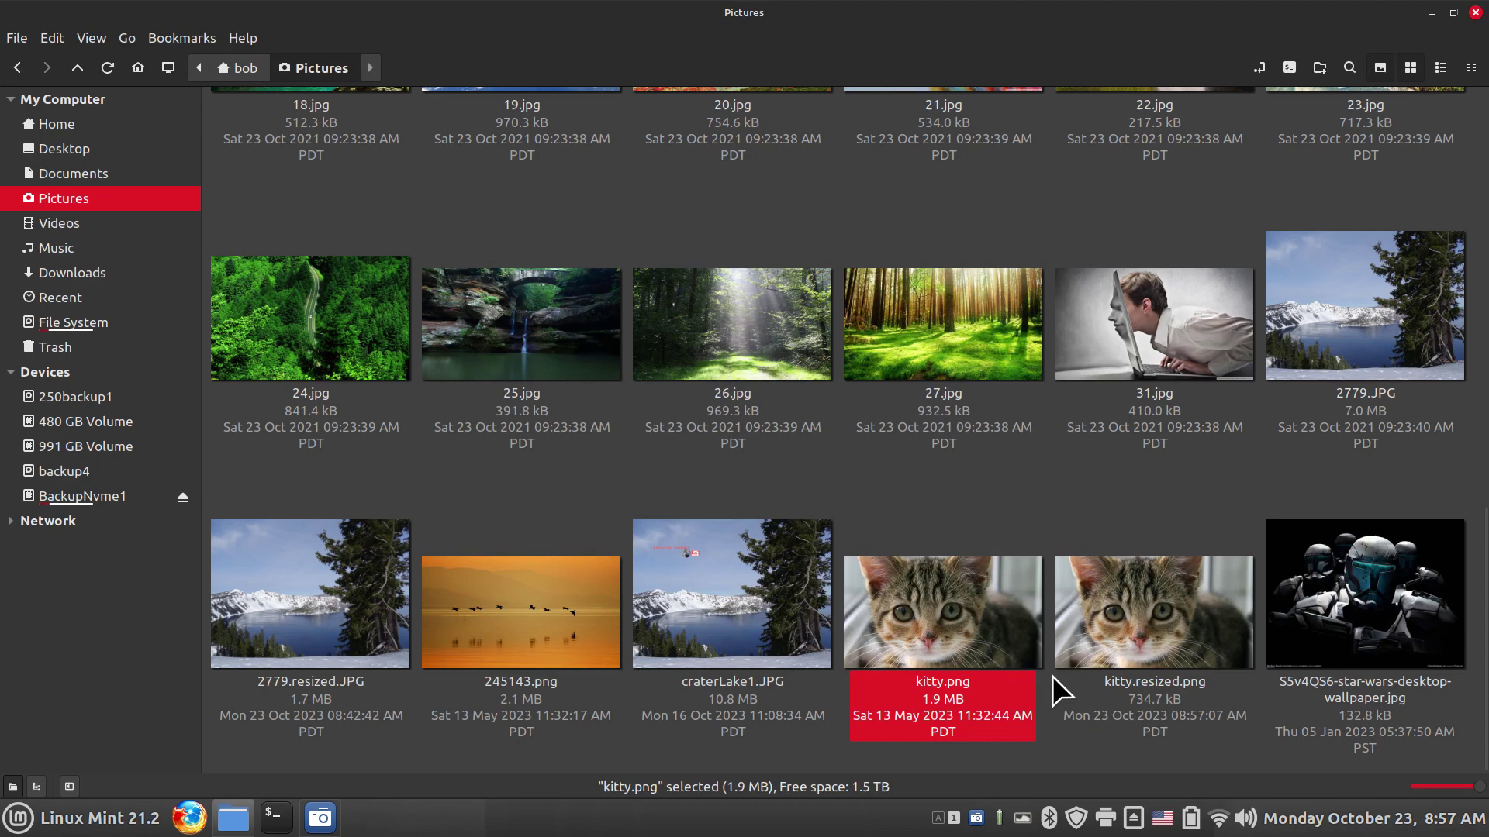
Delete the old 2779.resized.JPG and check 2779.JPG's image properties: 5184×3888, Sony DSC-HX50V.
click(261, 584)
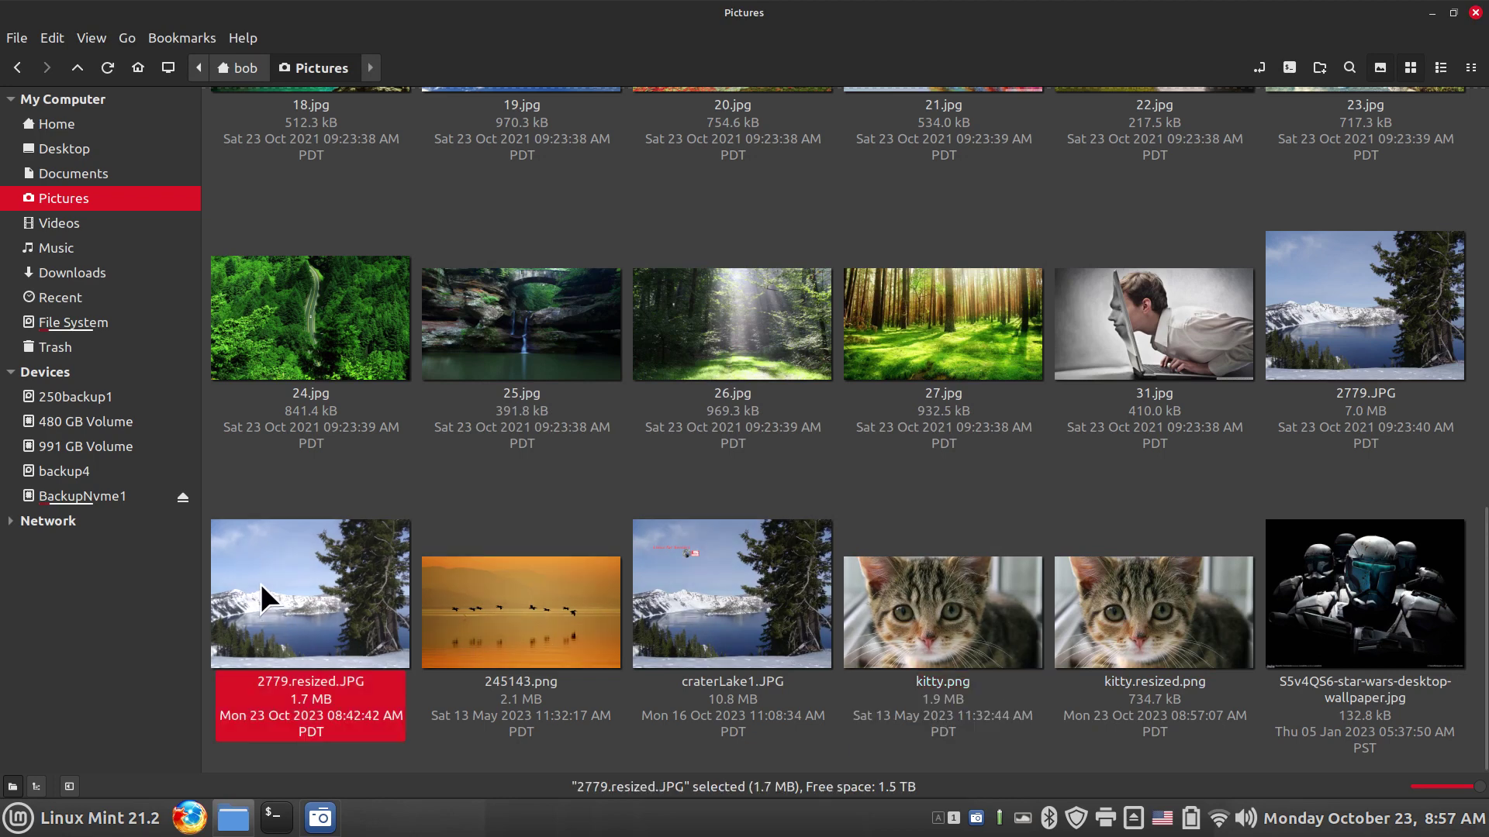
key(Delete)
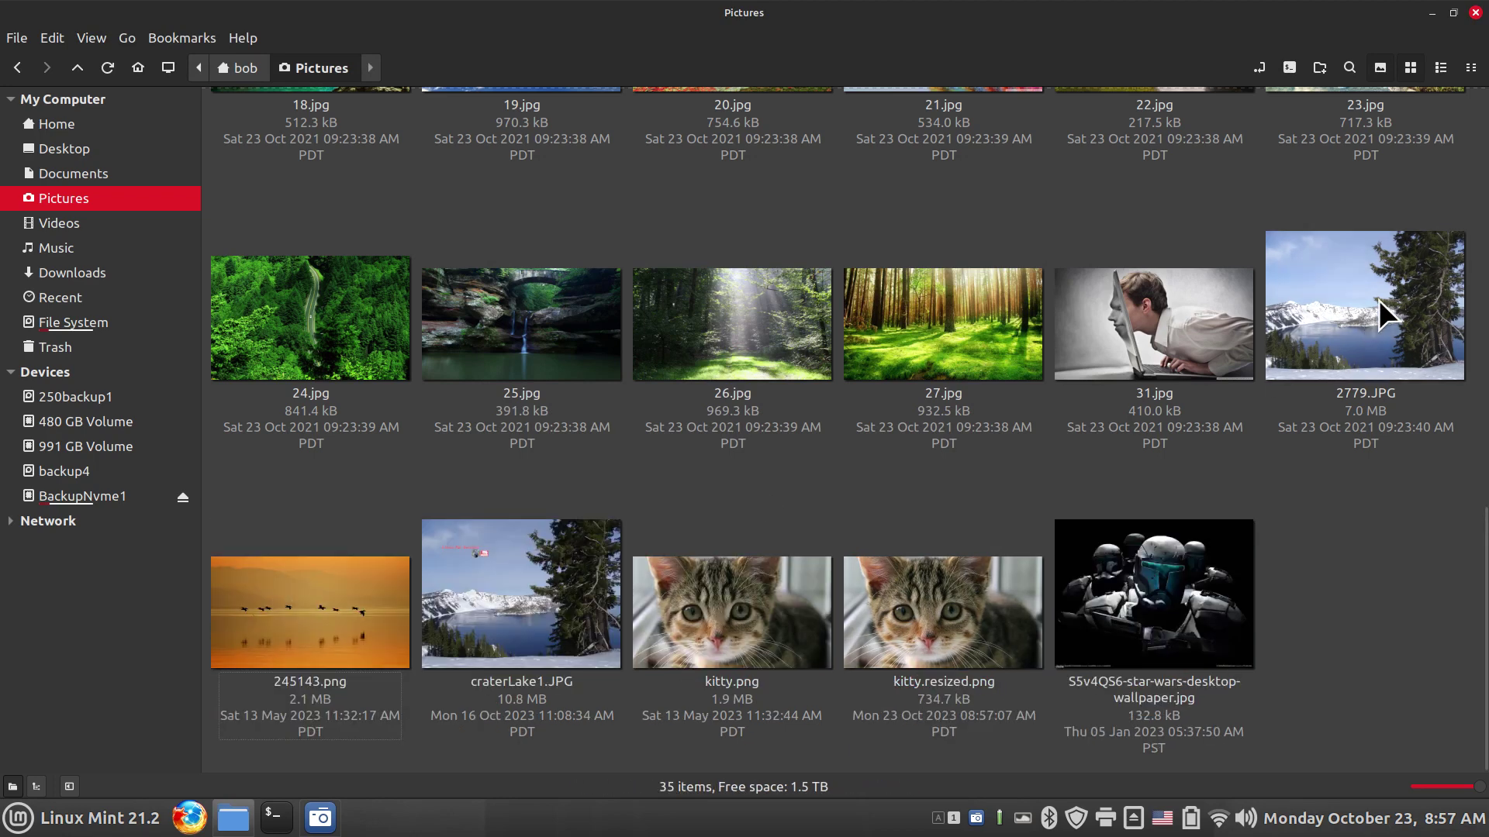
click(1377, 296)
right_click(1344, 251)
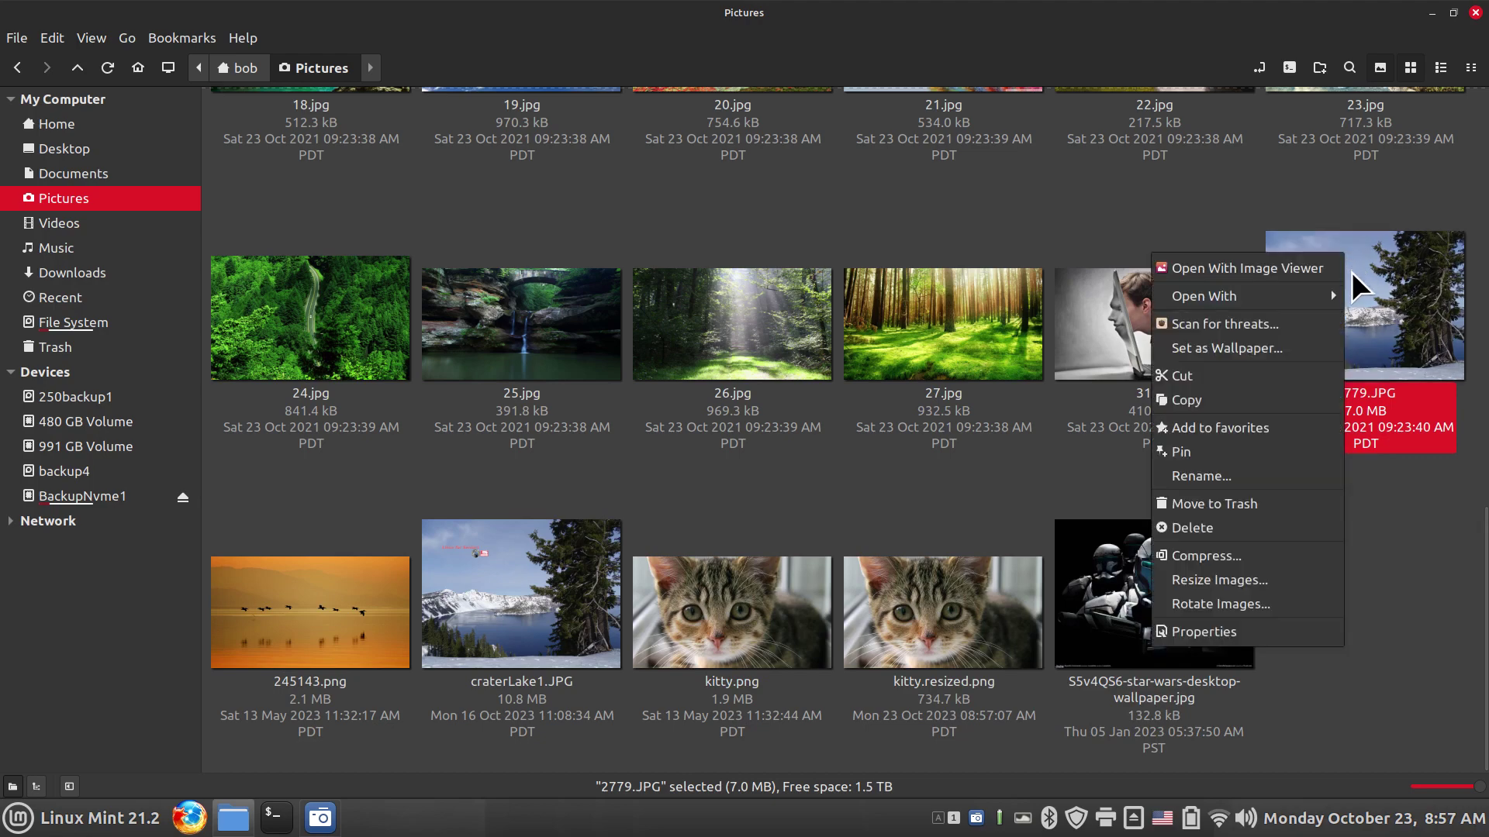
click(1258, 640)
click(828, 221)
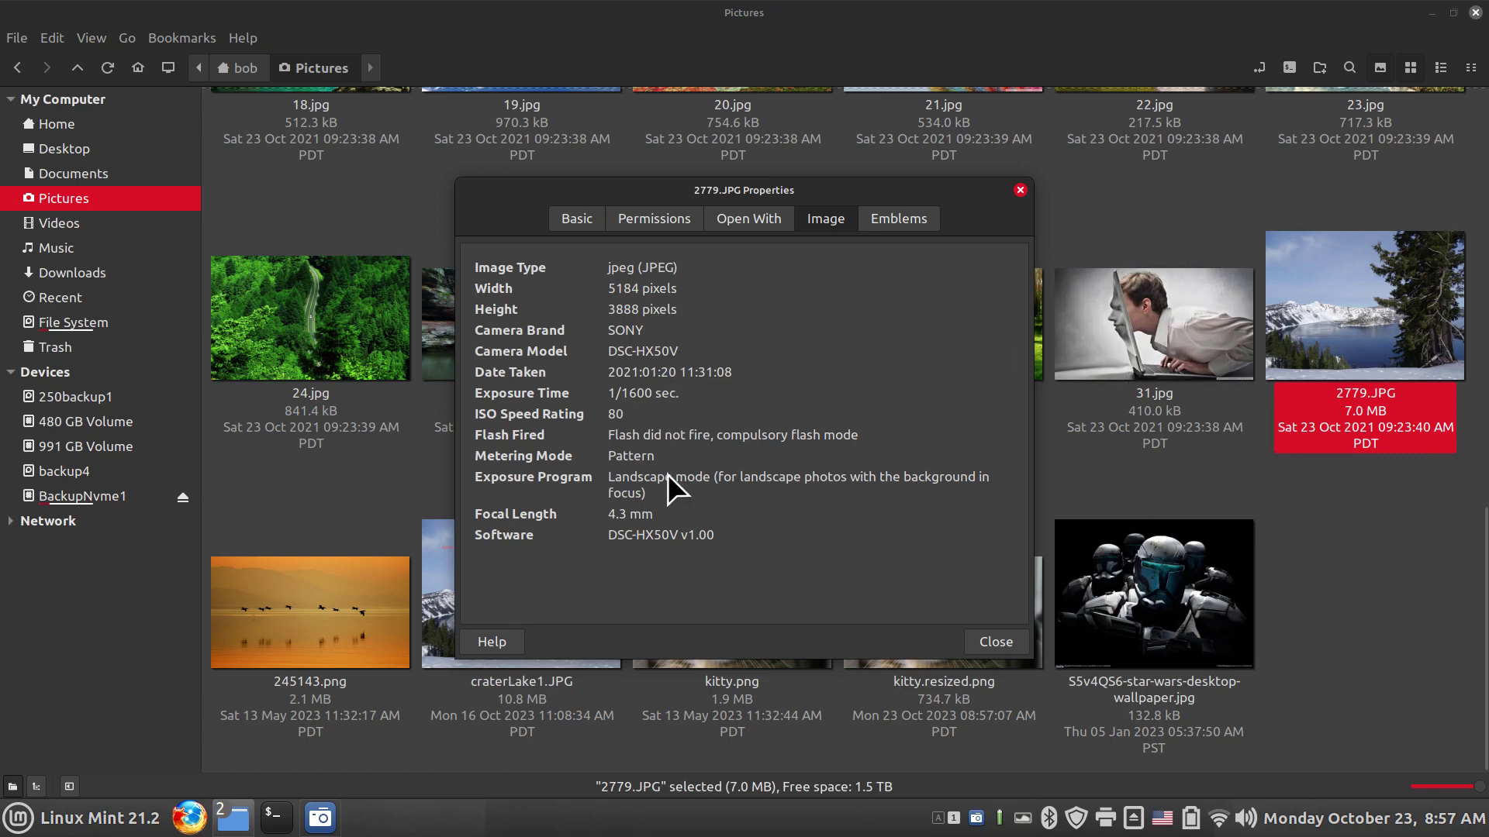
click(1019, 189)
Resize 2779.JPG to the 1024x768 preset, creating 2779.resized.JPG.
right_click(1323, 289)
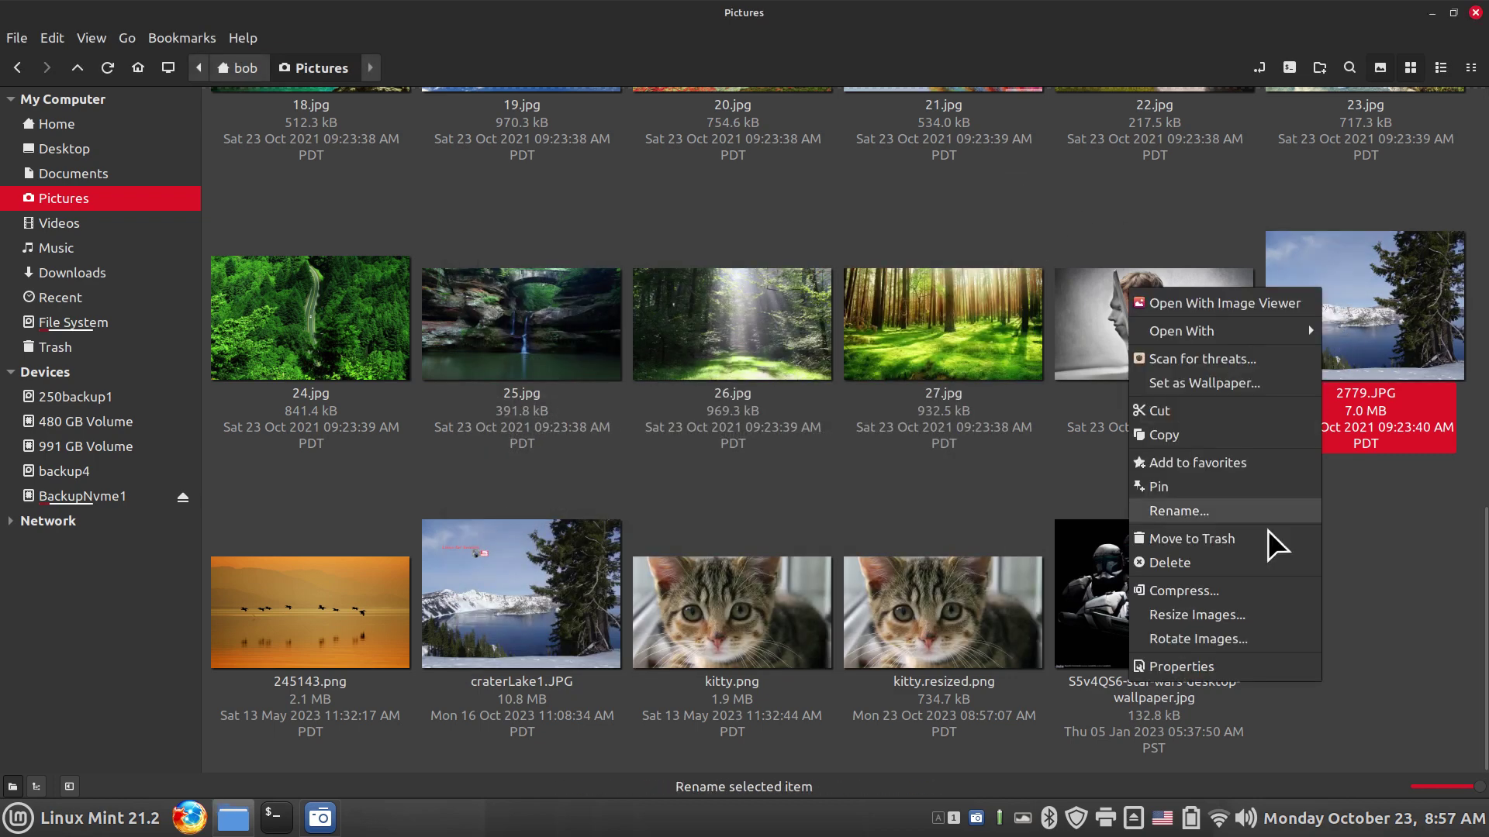
click(1231, 616)
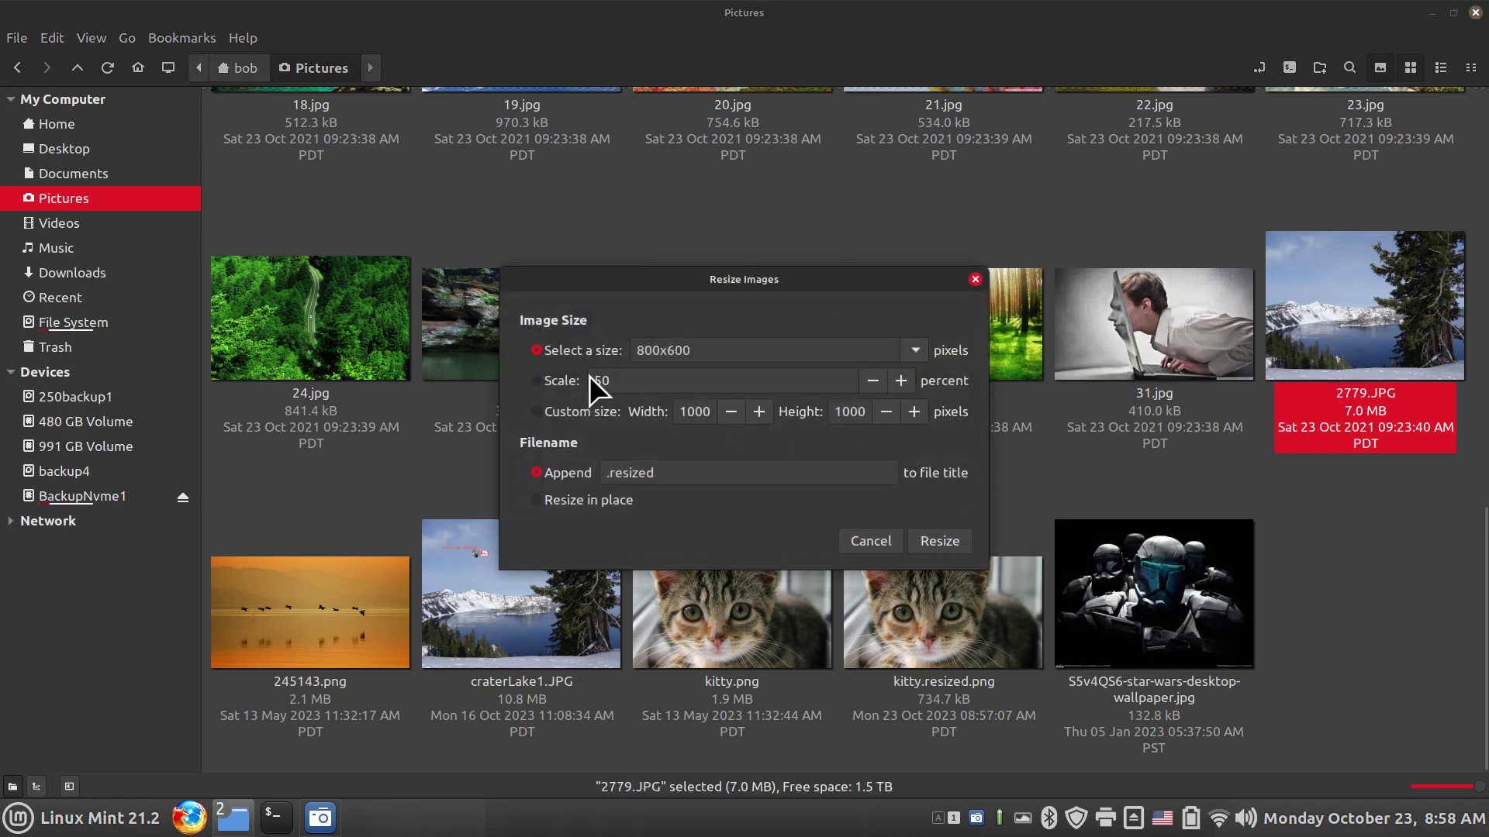
click(907, 350)
click(794, 569)
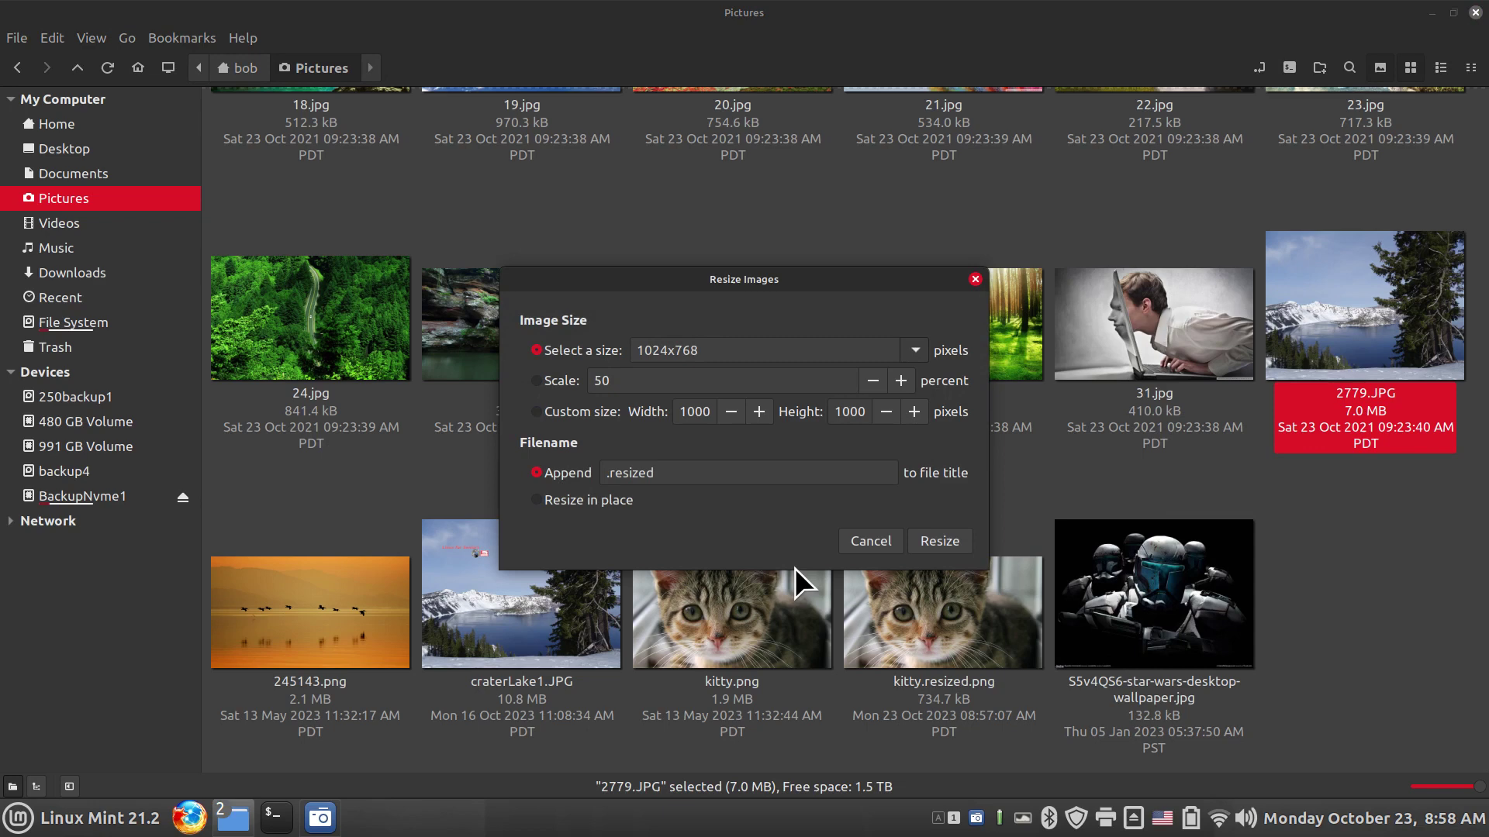
click(939, 540)
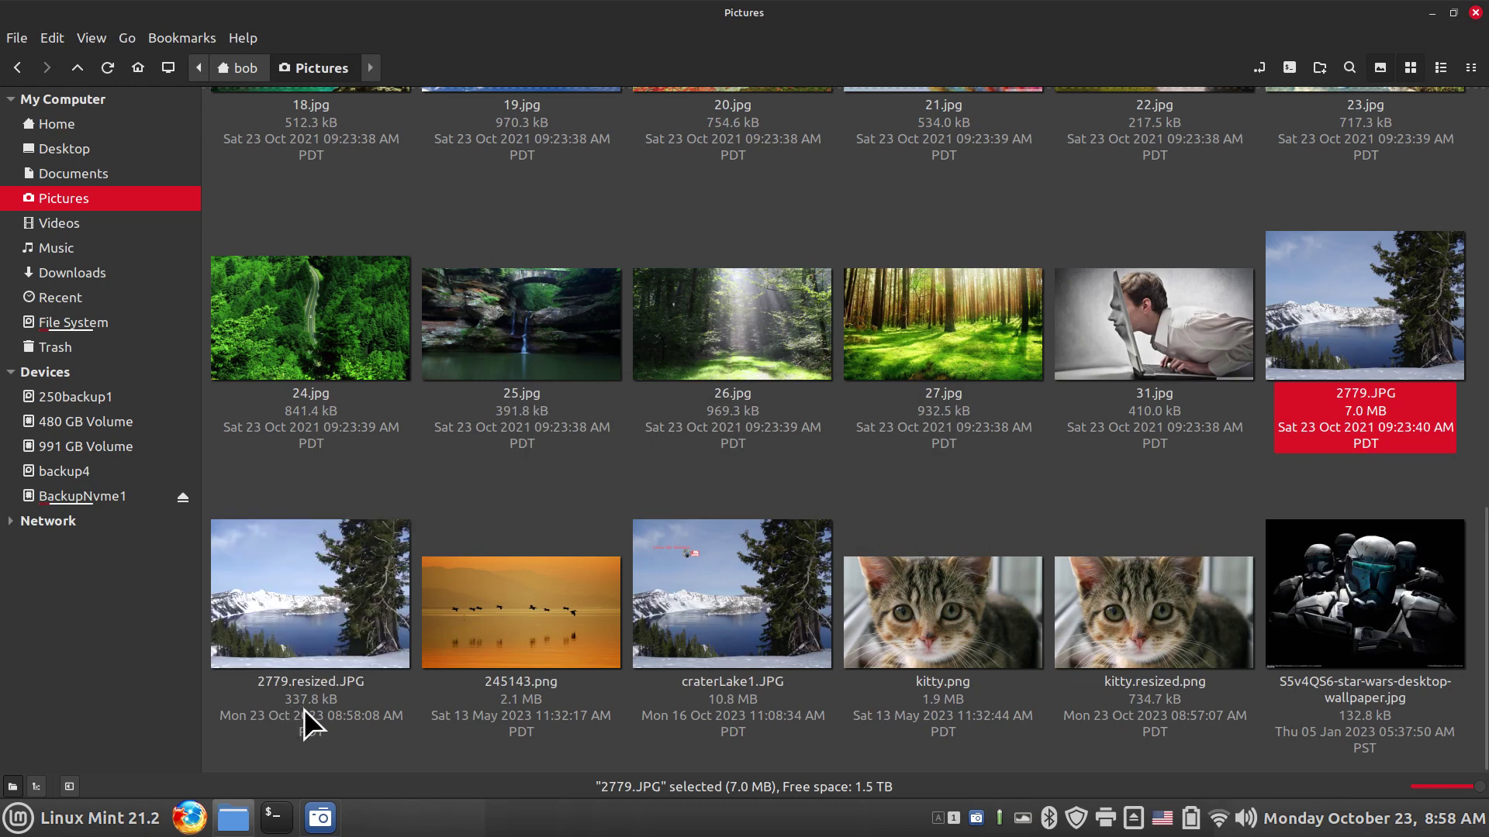
Preview the new 2779.resized.JPG.
click(268, 586)
key(space)
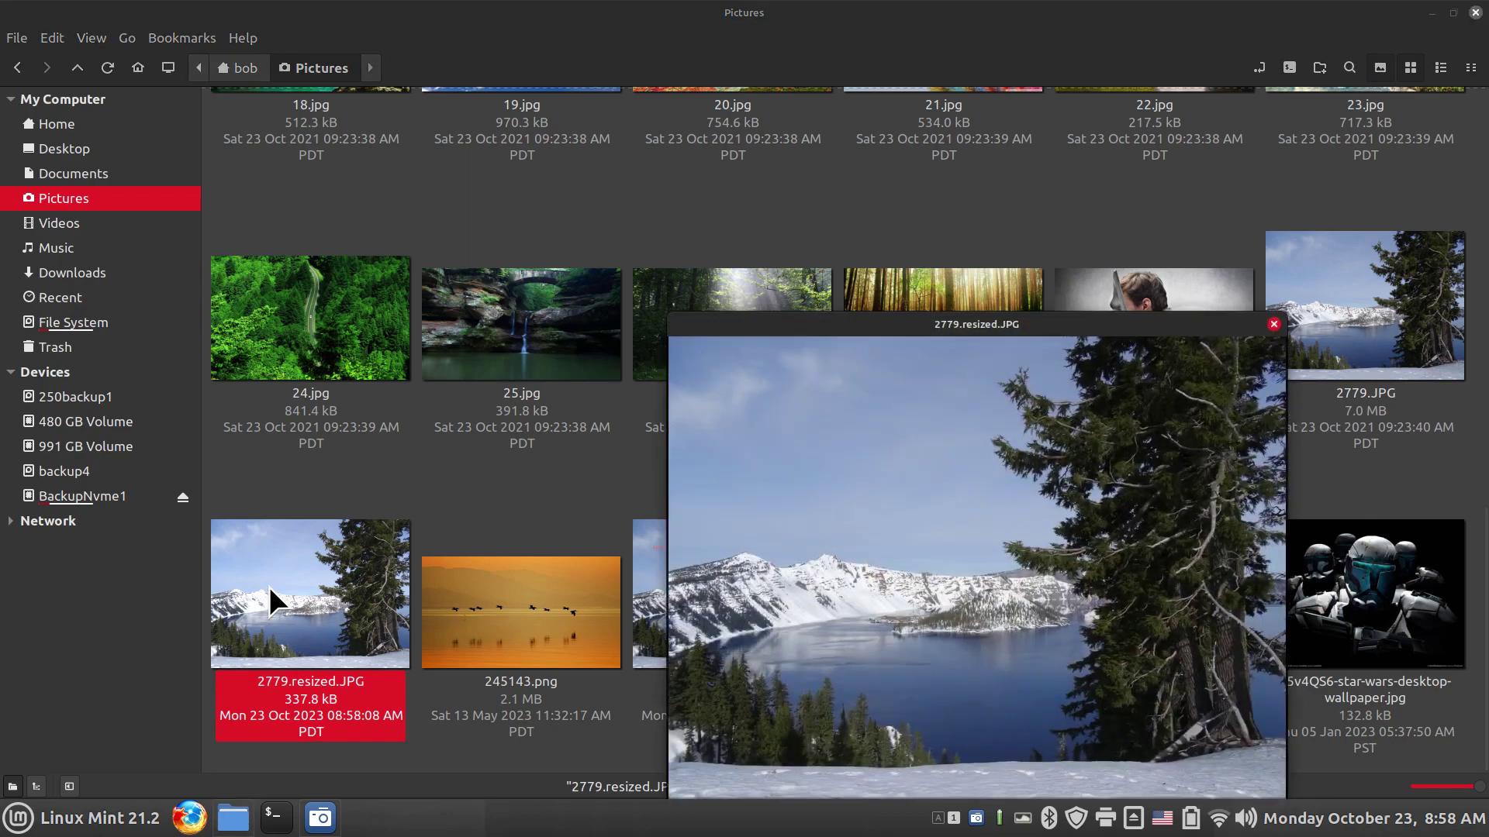
mouse_move(982, 664)
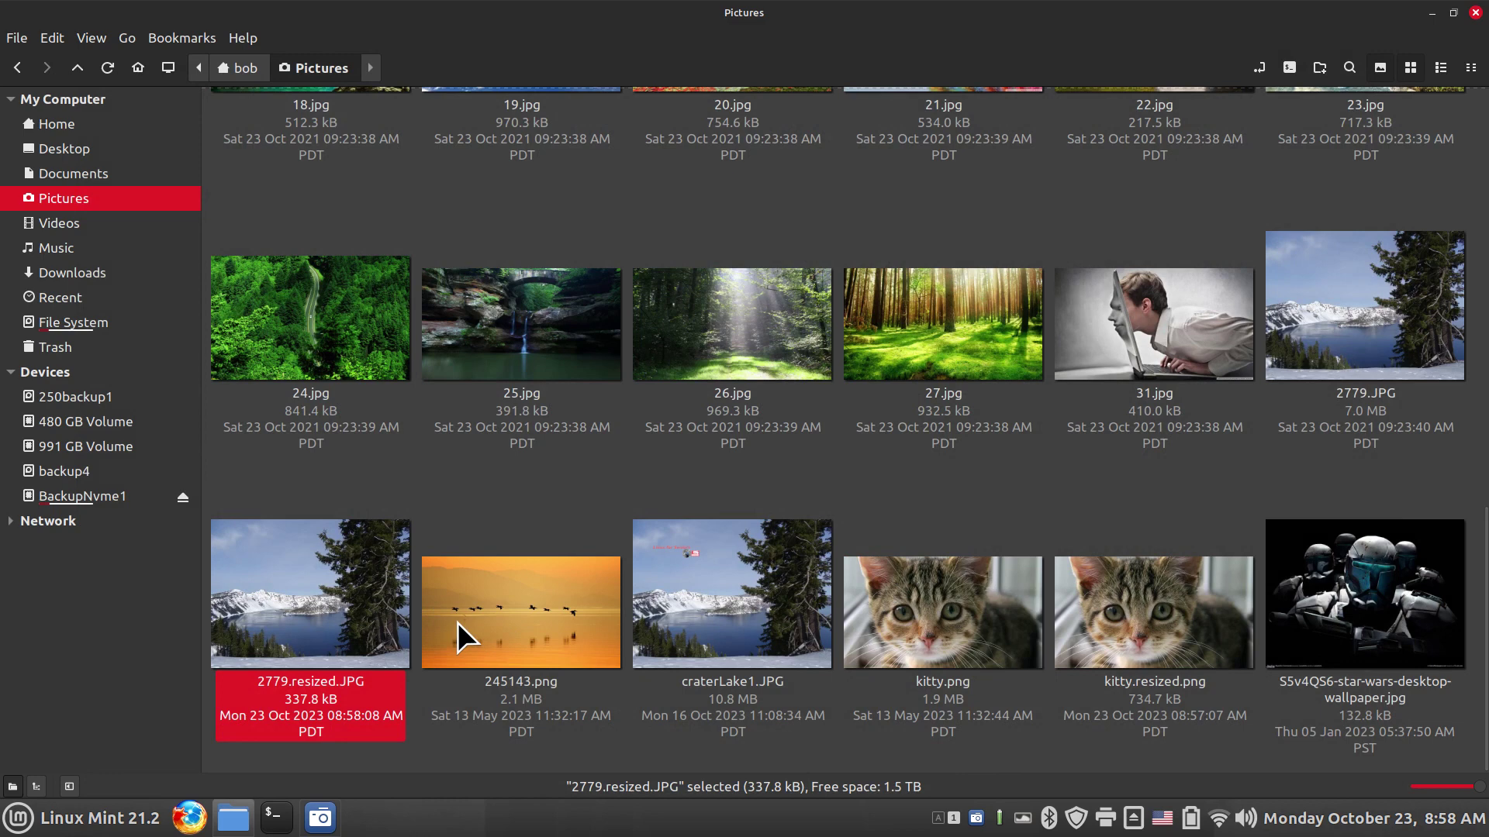
right_click(282, 569)
click(382, 564)
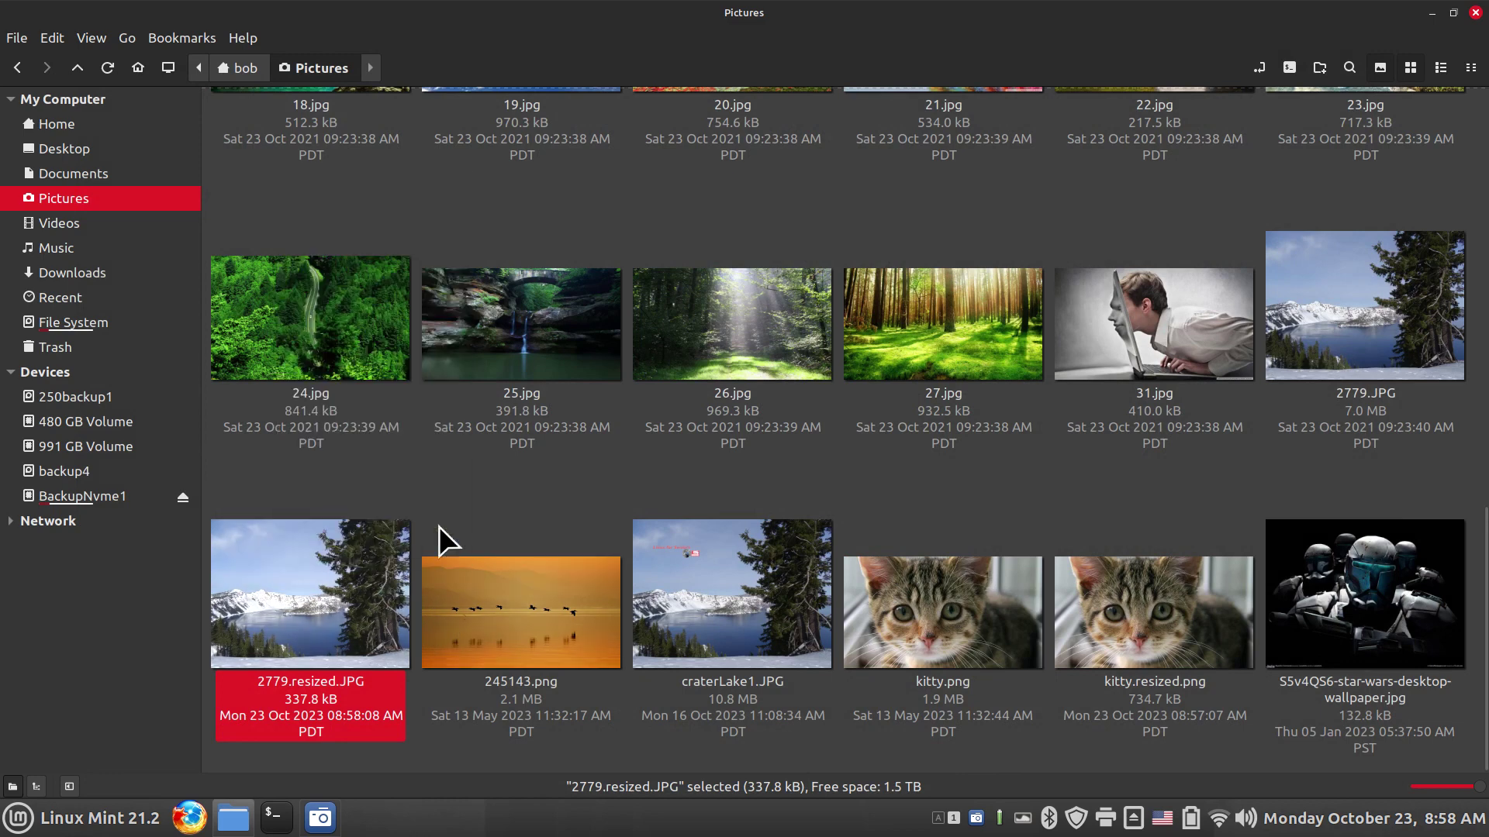
right_click(320, 584)
click(363, 569)
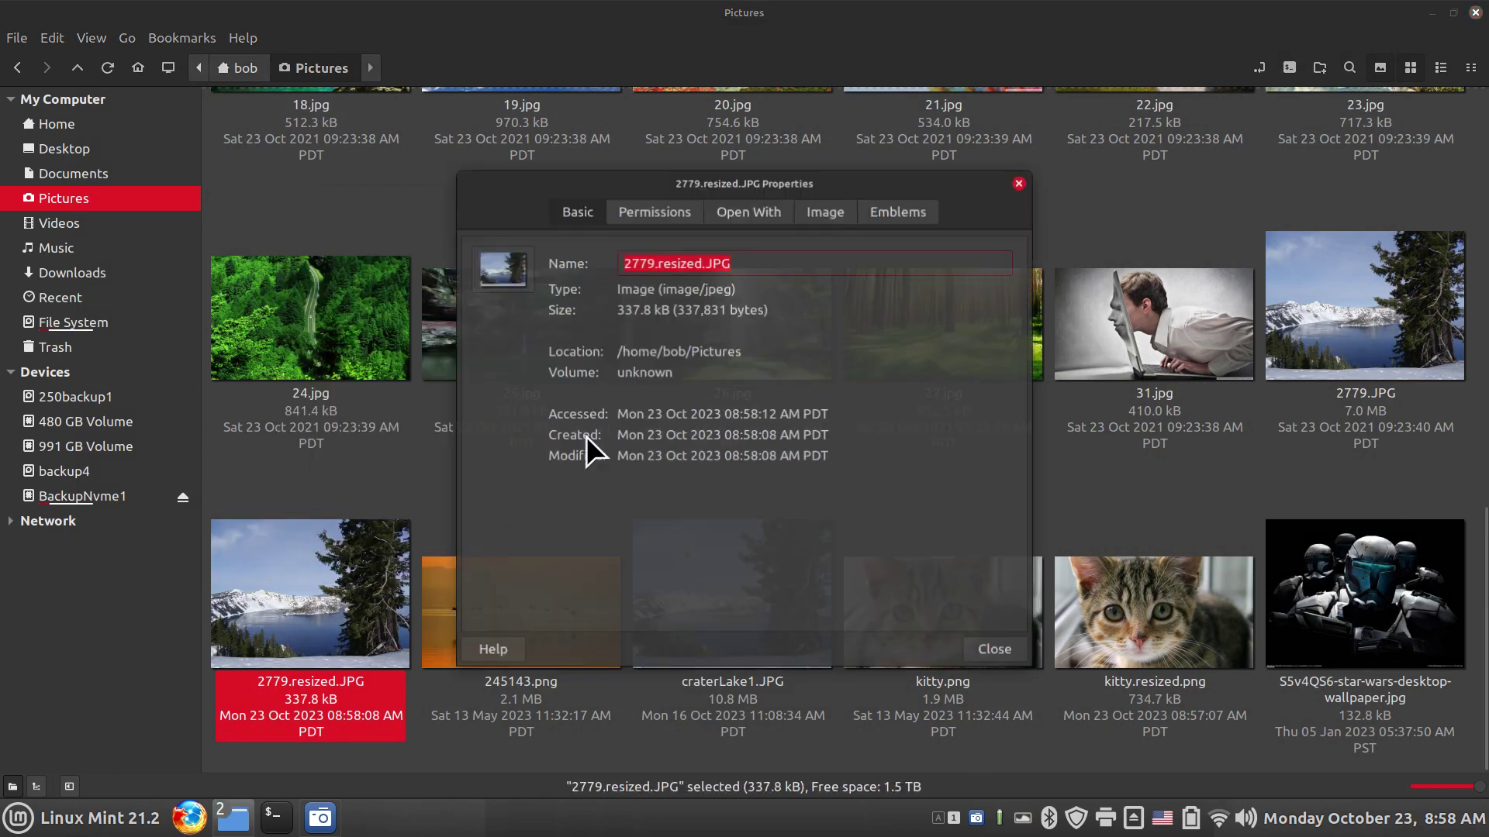
click(828, 208)
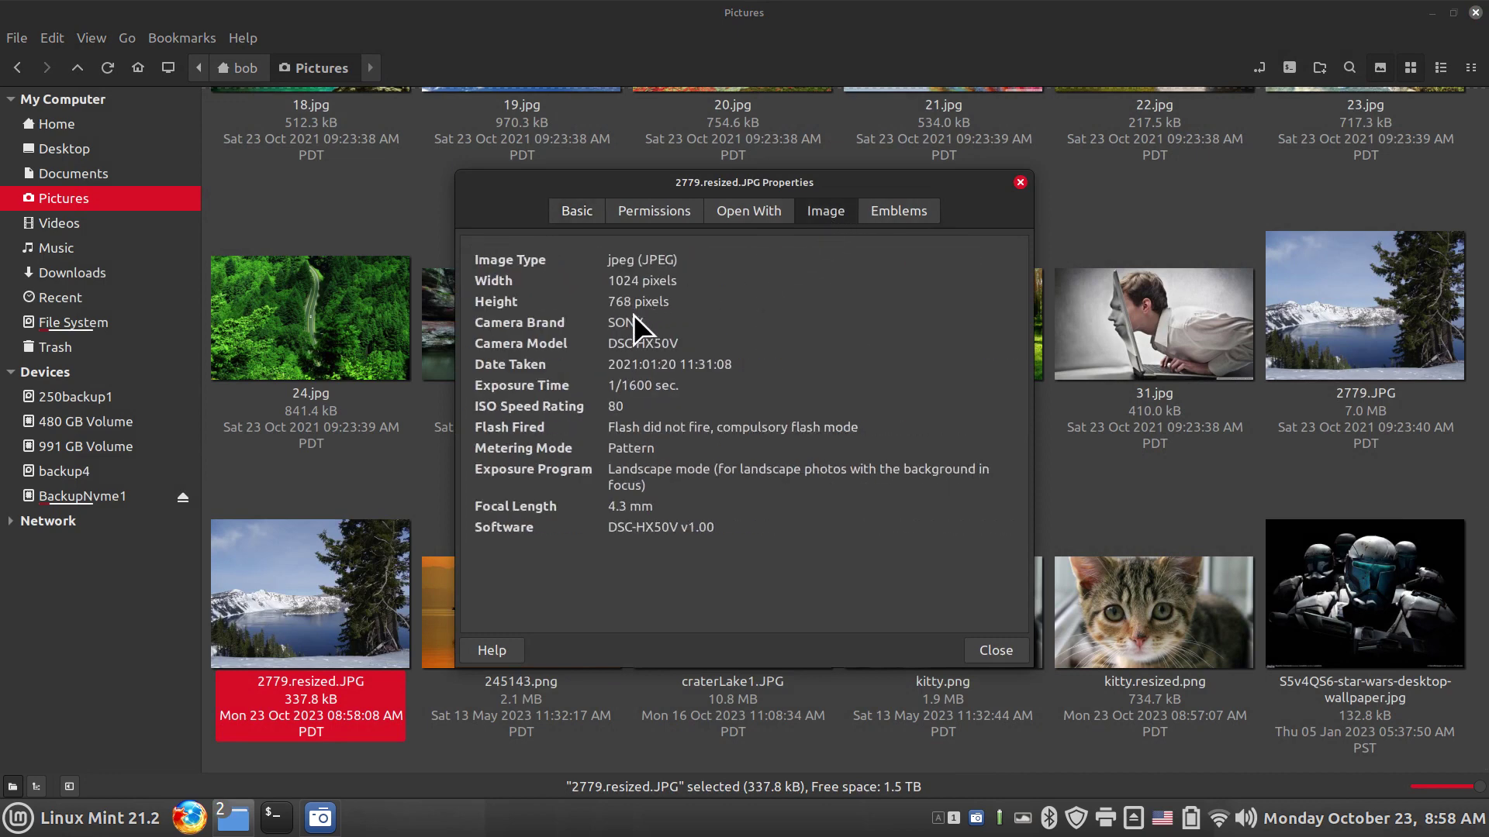
click(1019, 182)
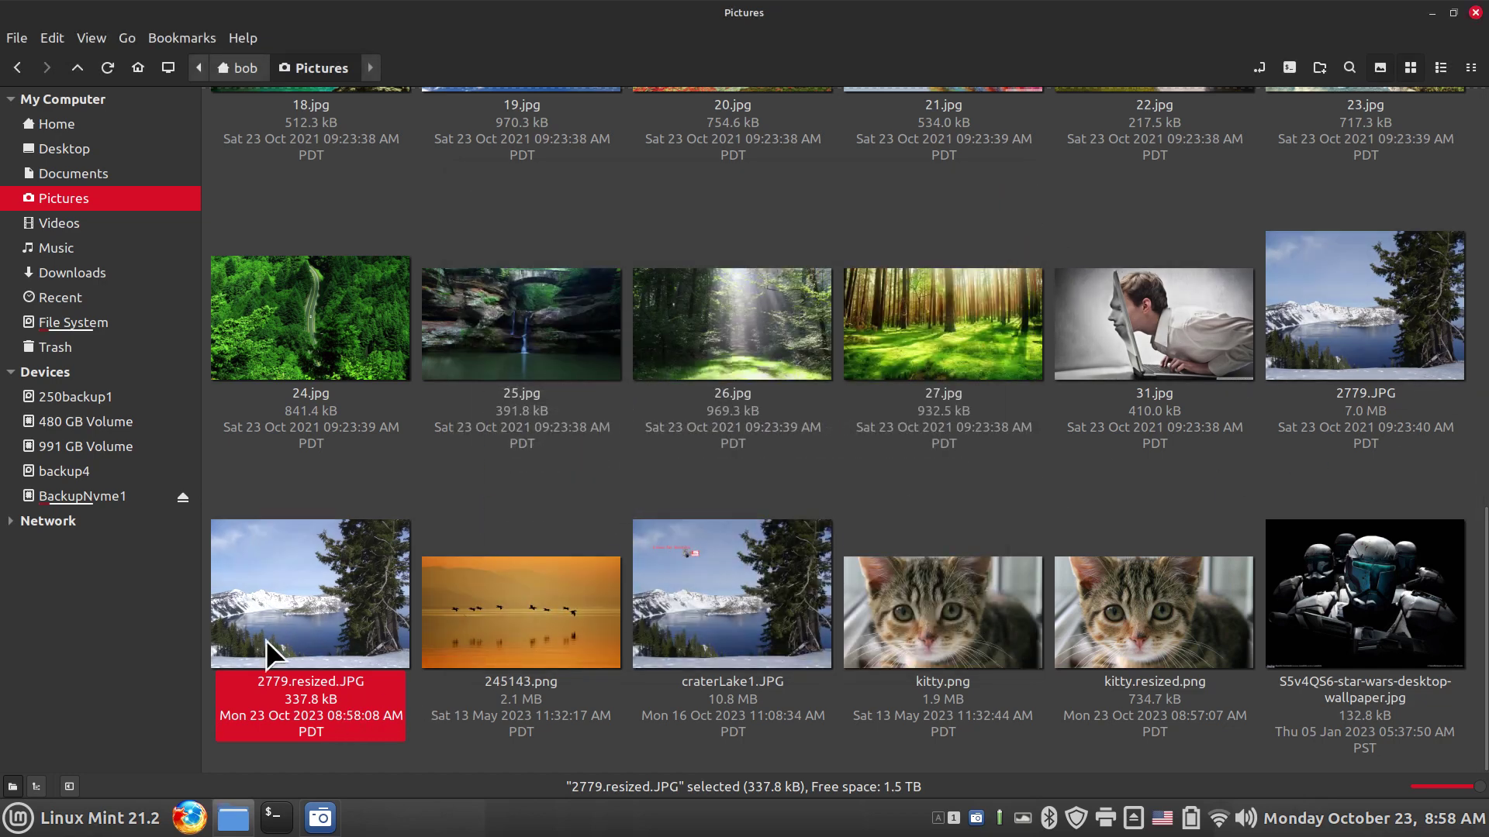
Scroll up to the top of the Pictures folder where 6.jpg sits.
scroll(1039, 592, up, 10)
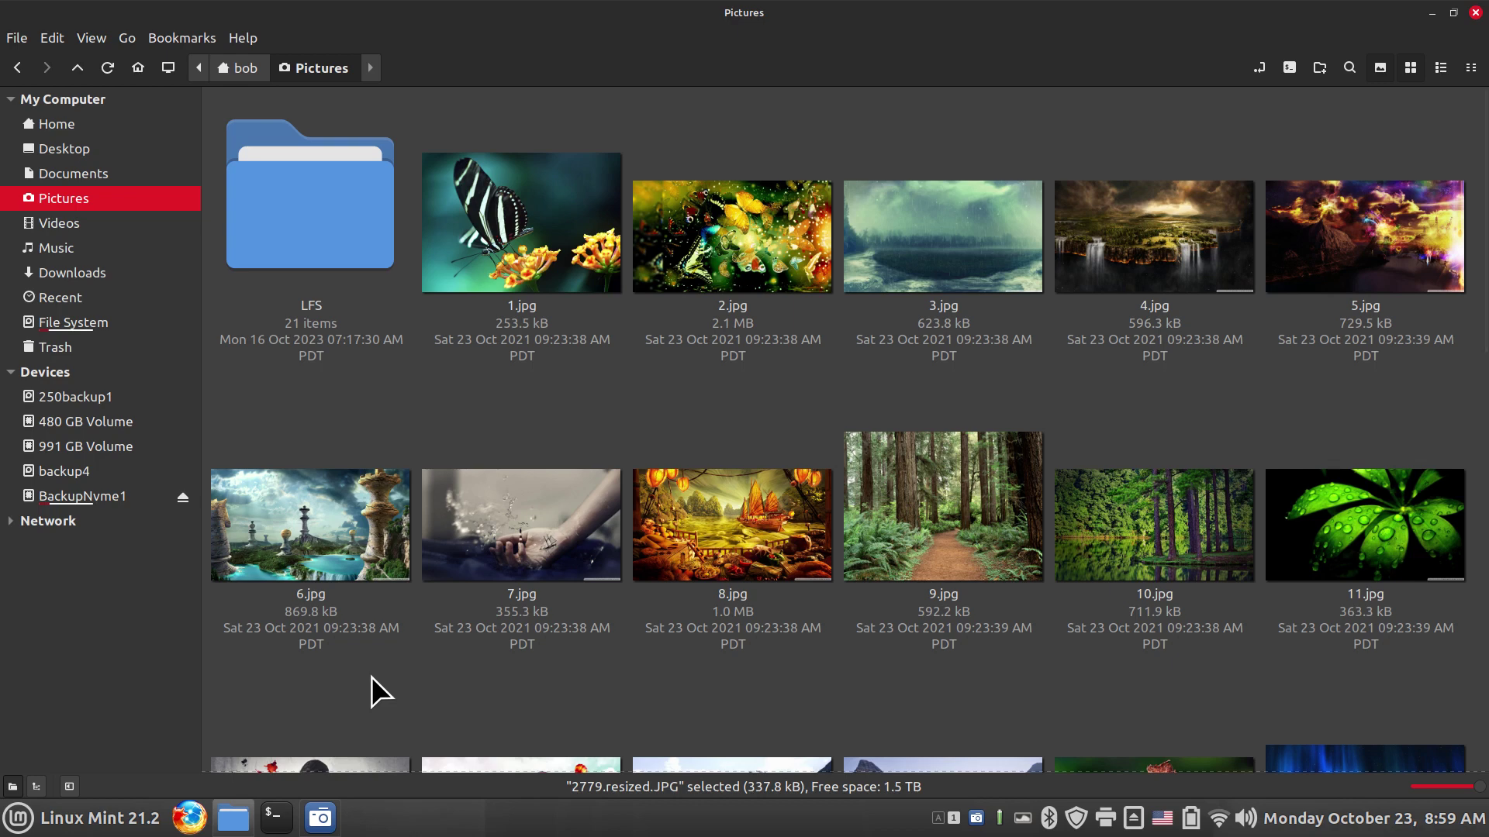
Cancel an initial resize of 6.jpg and check its 1920x1080 image dimensions in Properties.
right_click(287, 518)
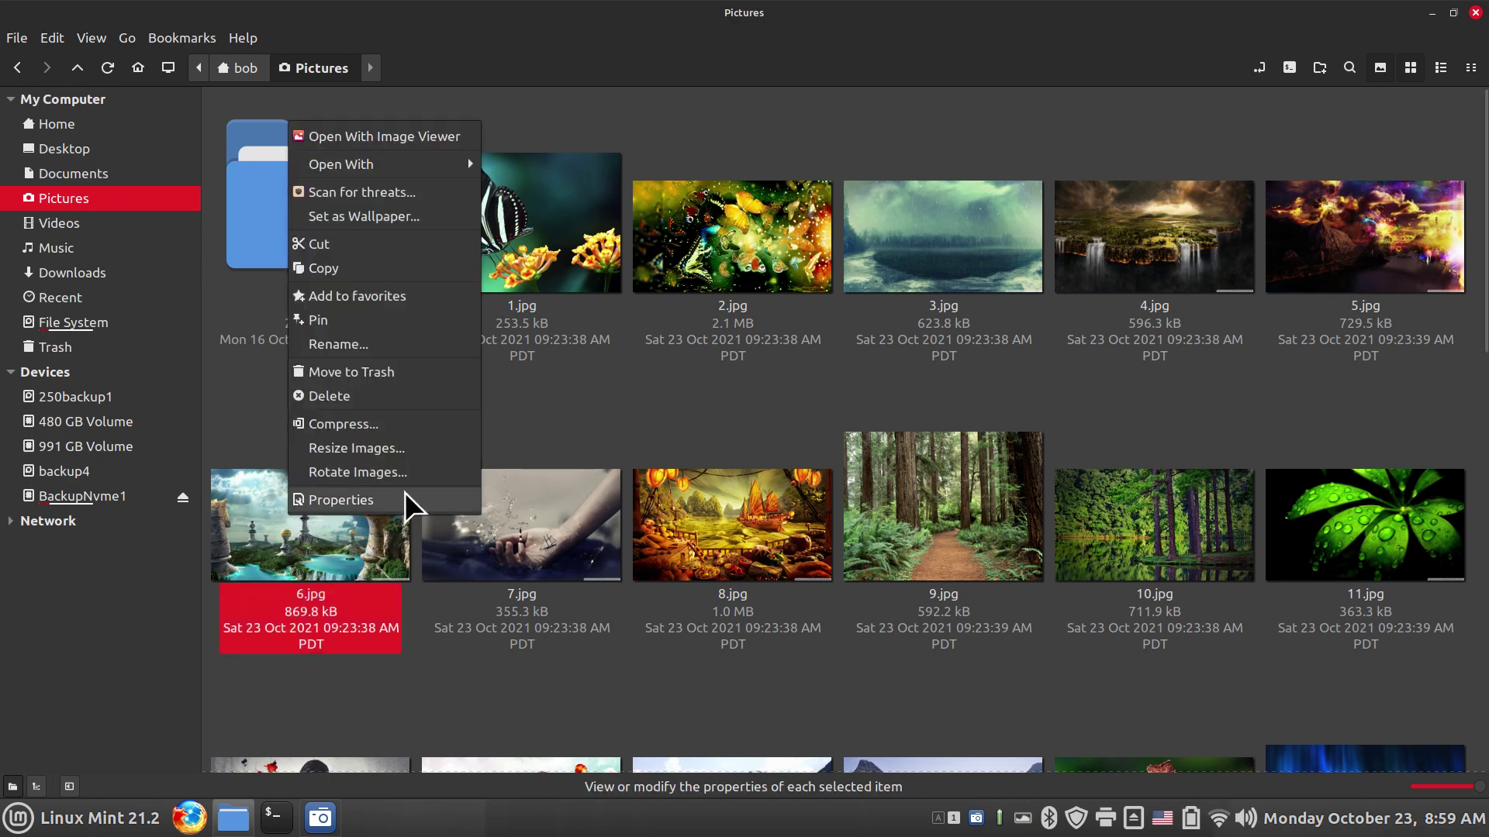
click(400, 449)
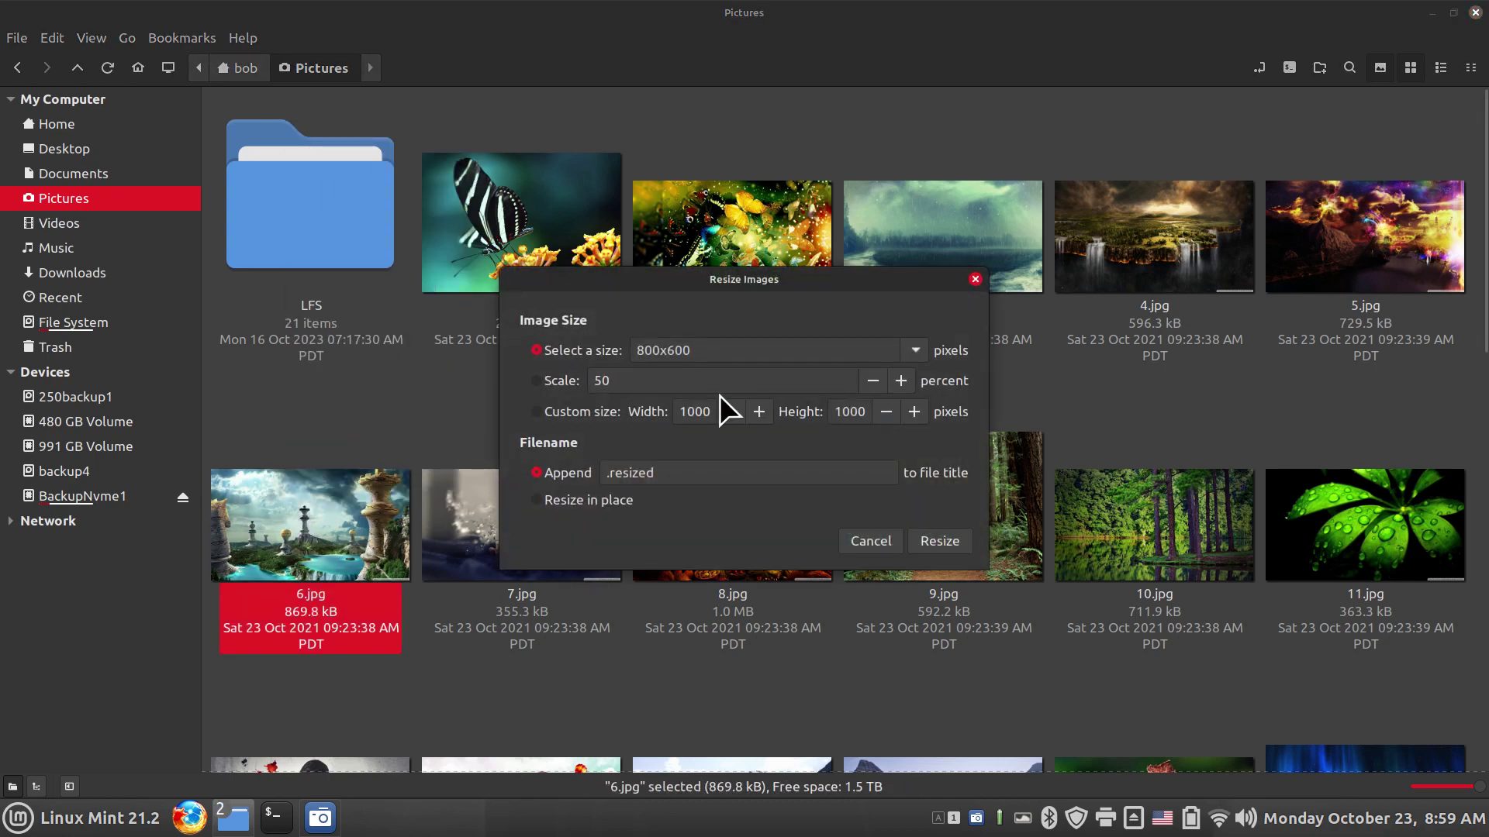
click(860, 542)
right_click(281, 499)
click(329, 484)
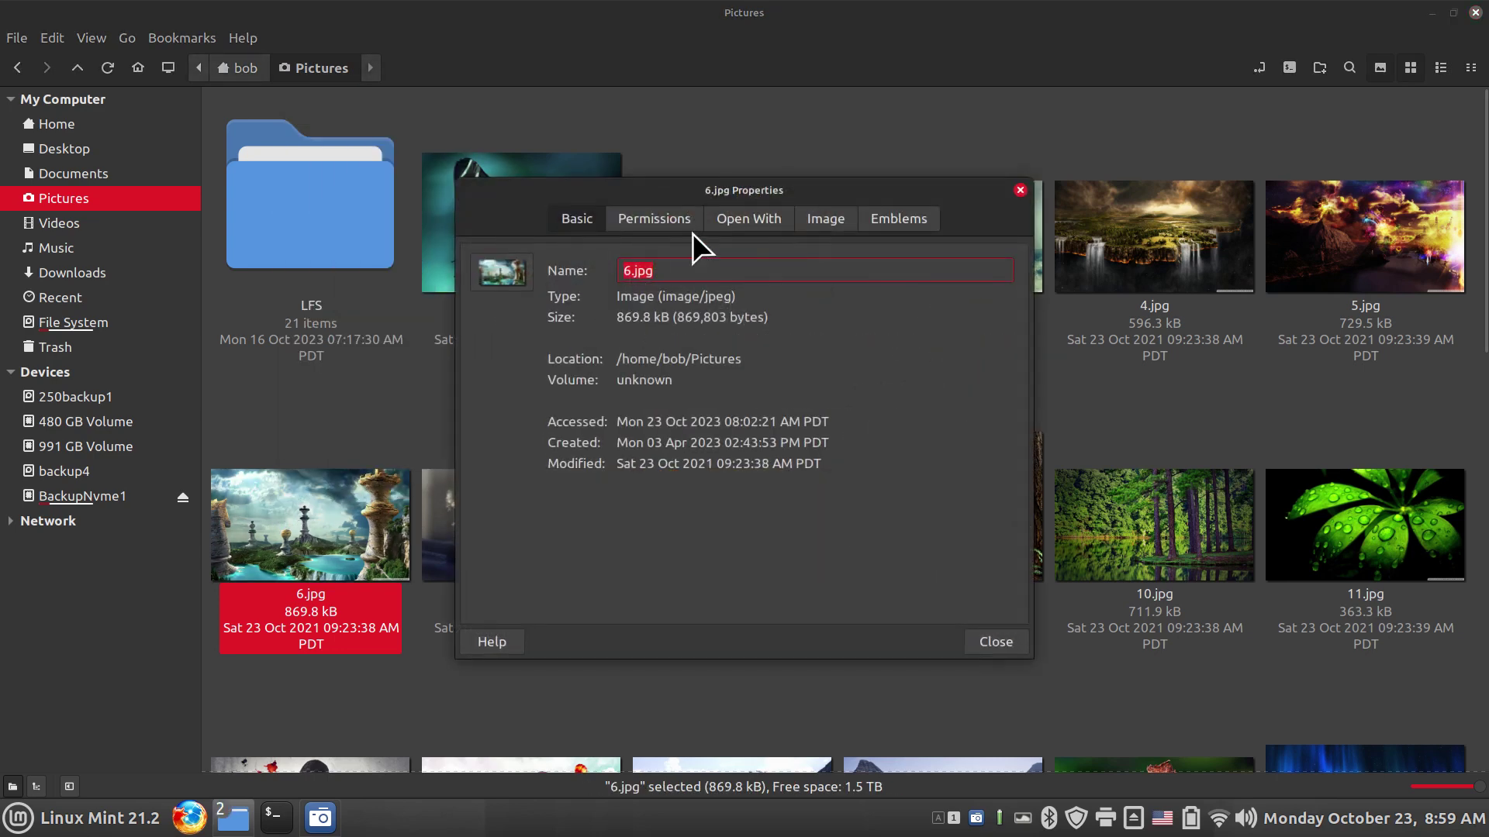
click(821, 217)
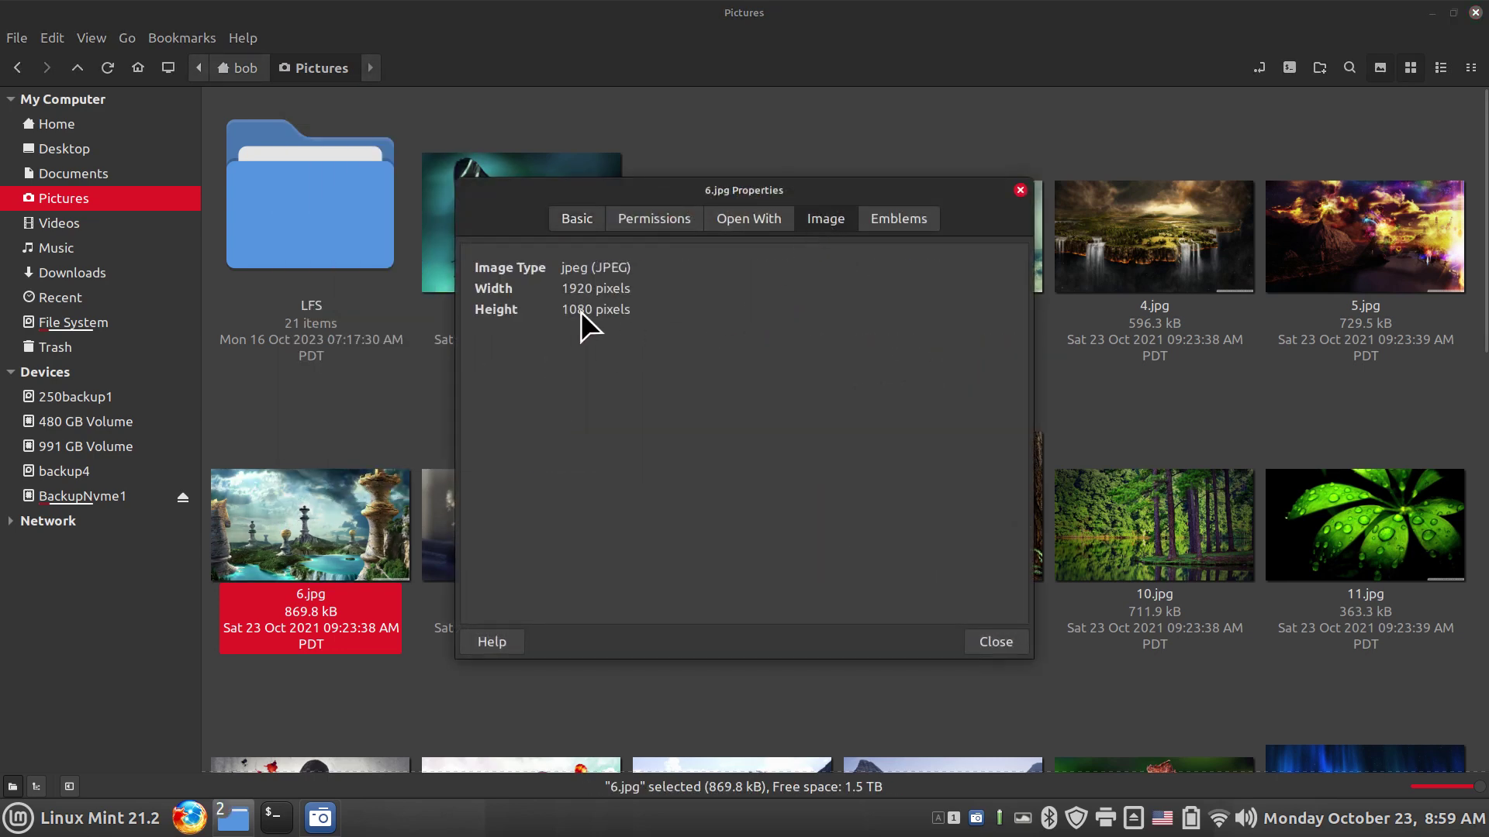
click(991, 642)
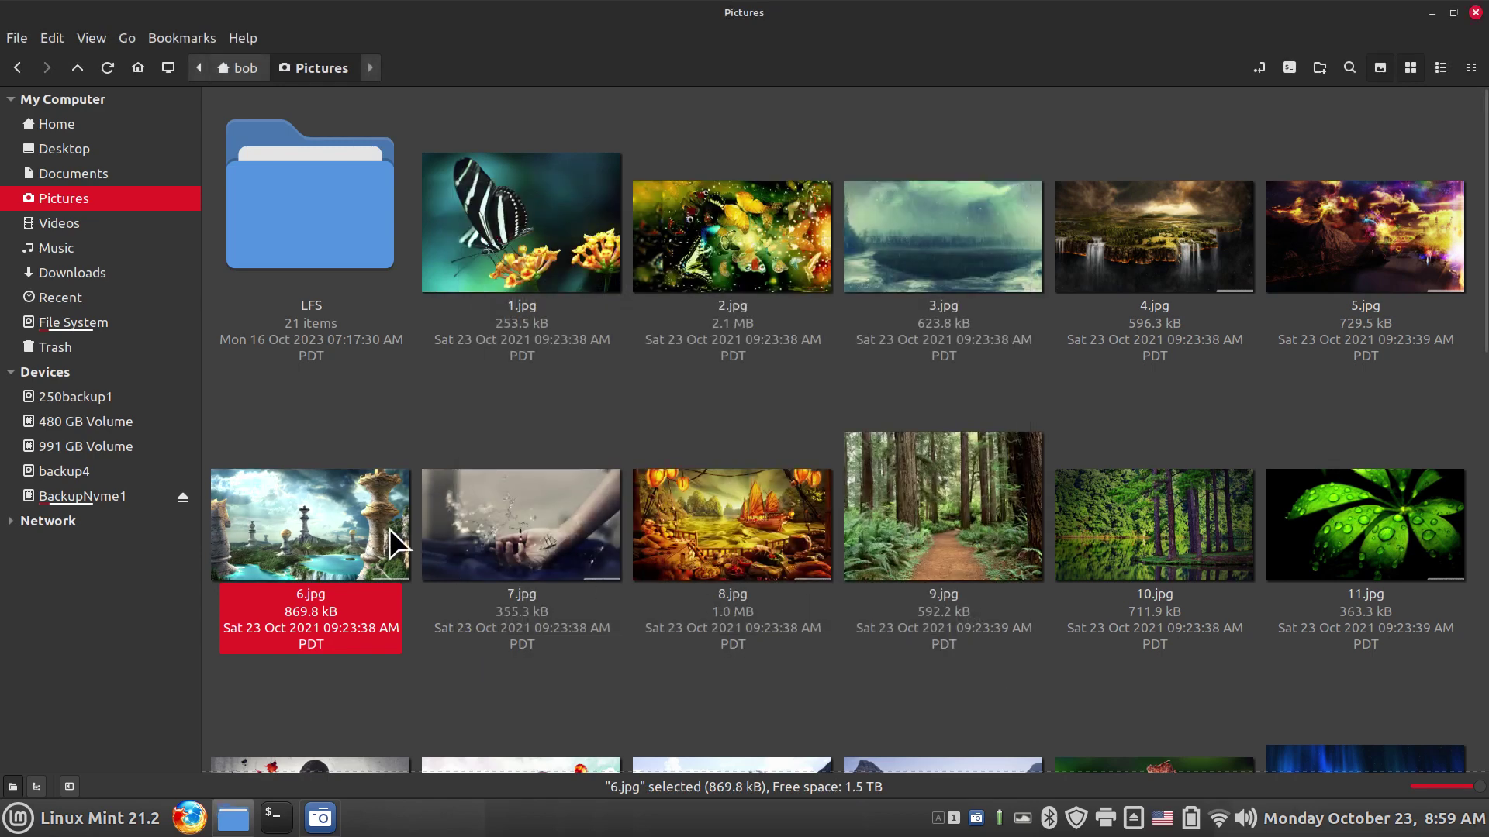
Resize 6.jpg by percentage scale with the slider, creating 6.resized.jpg.
right_click(261, 496)
click(349, 431)
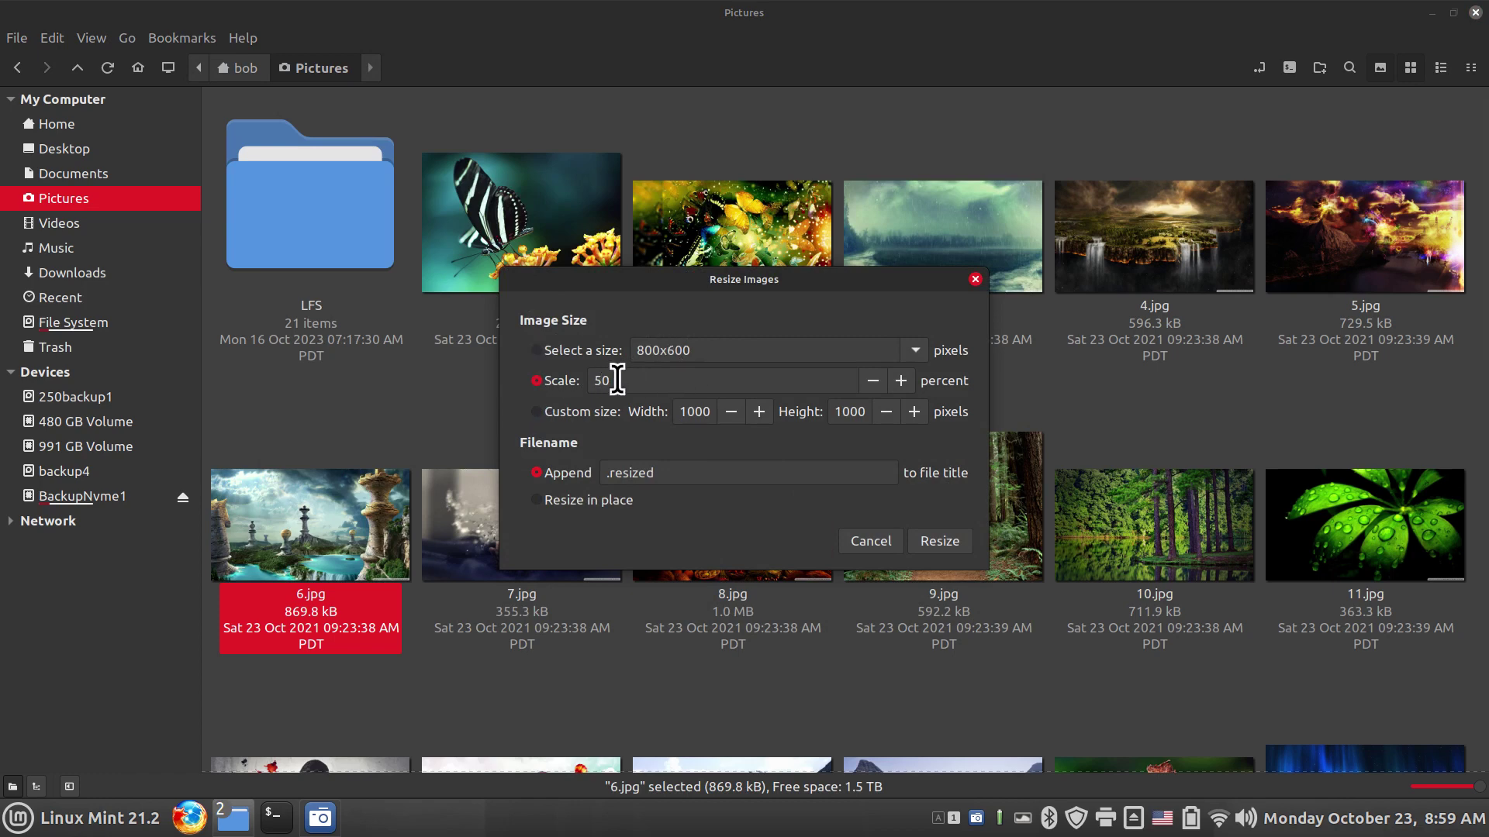
drag(617, 380, 599, 380)
click(947, 546)
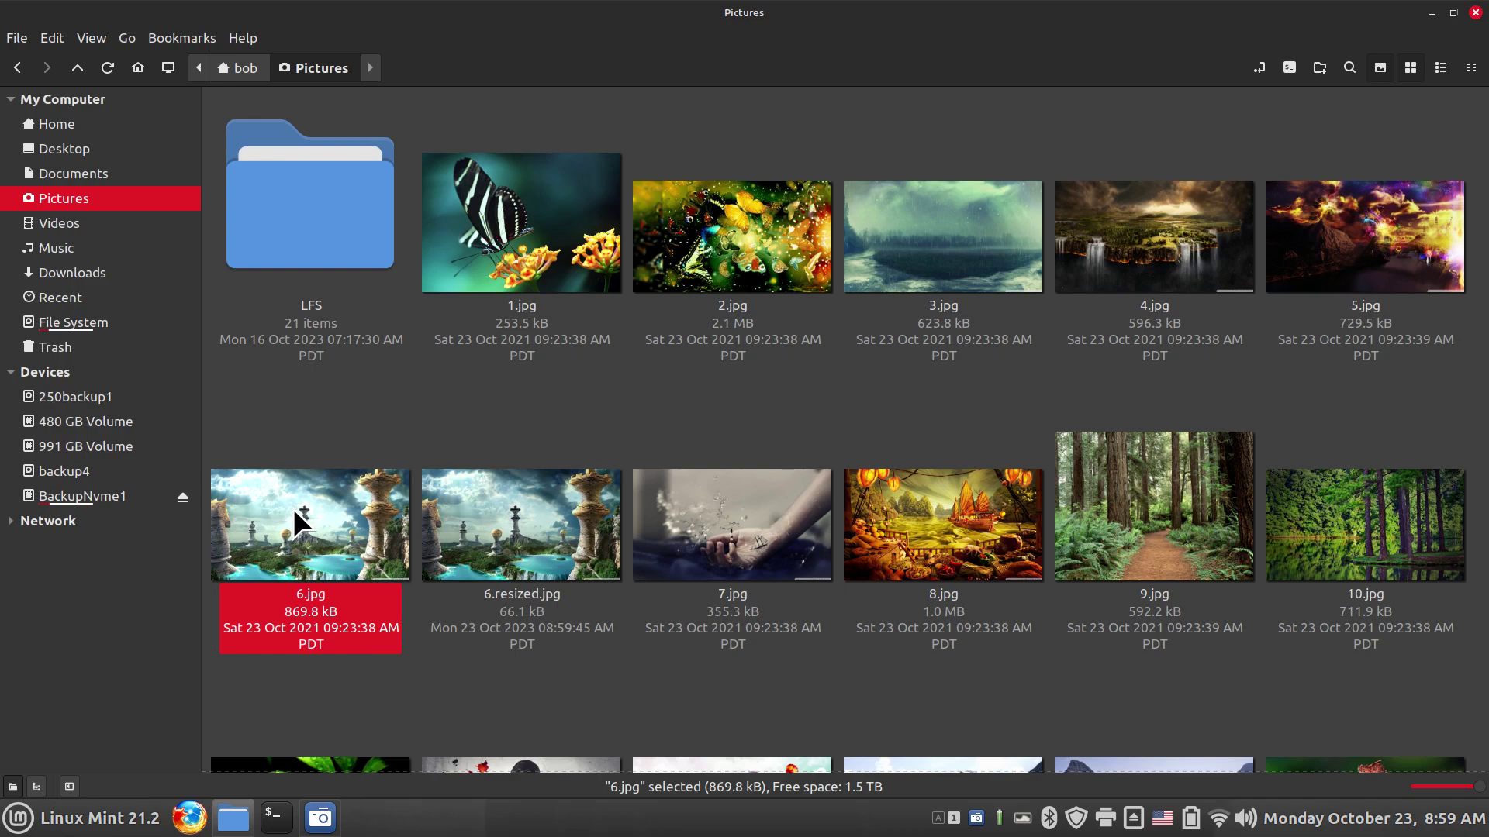
key(space)
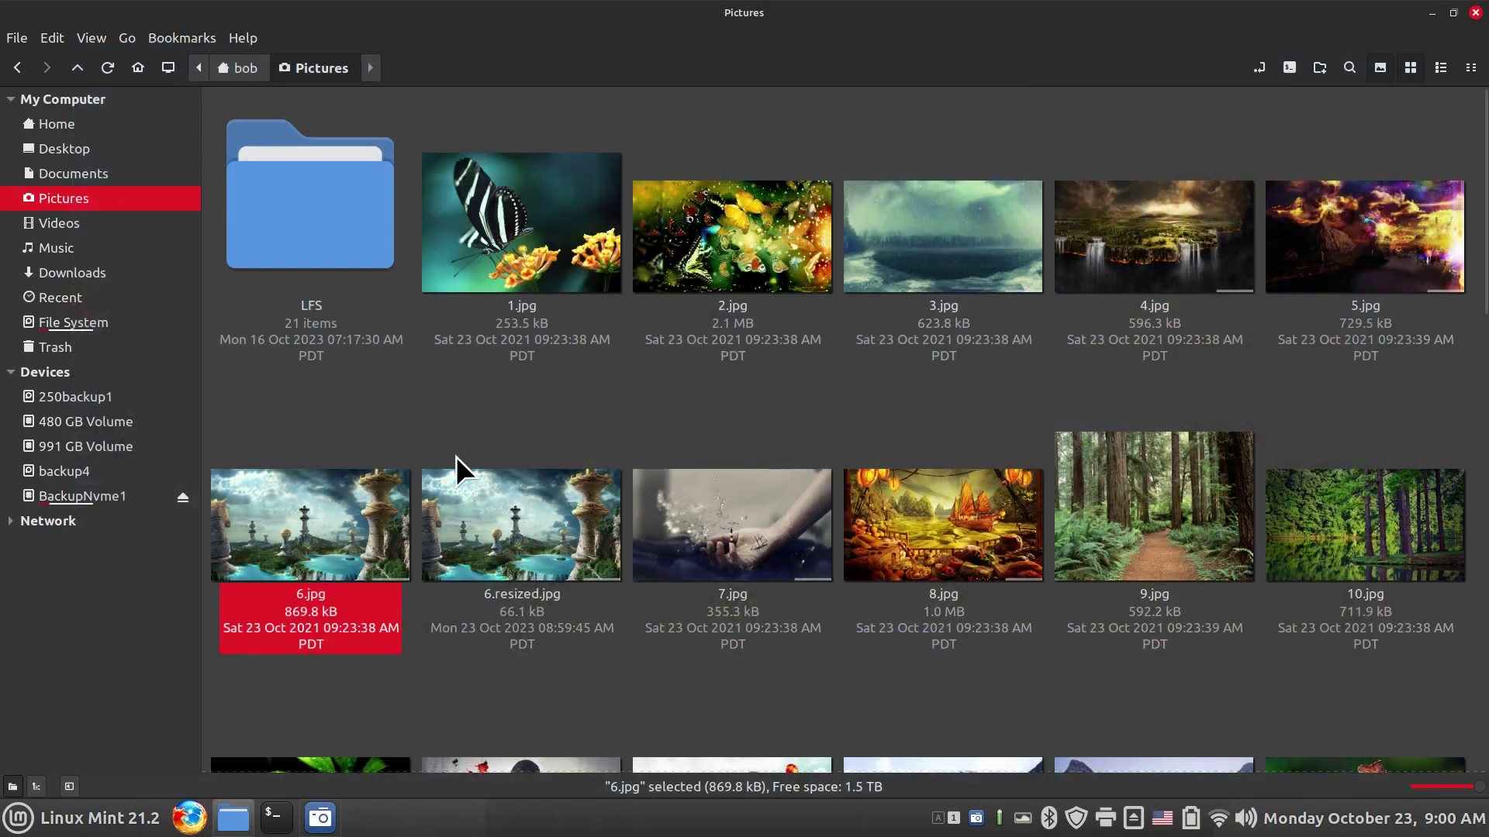
click(486, 506)
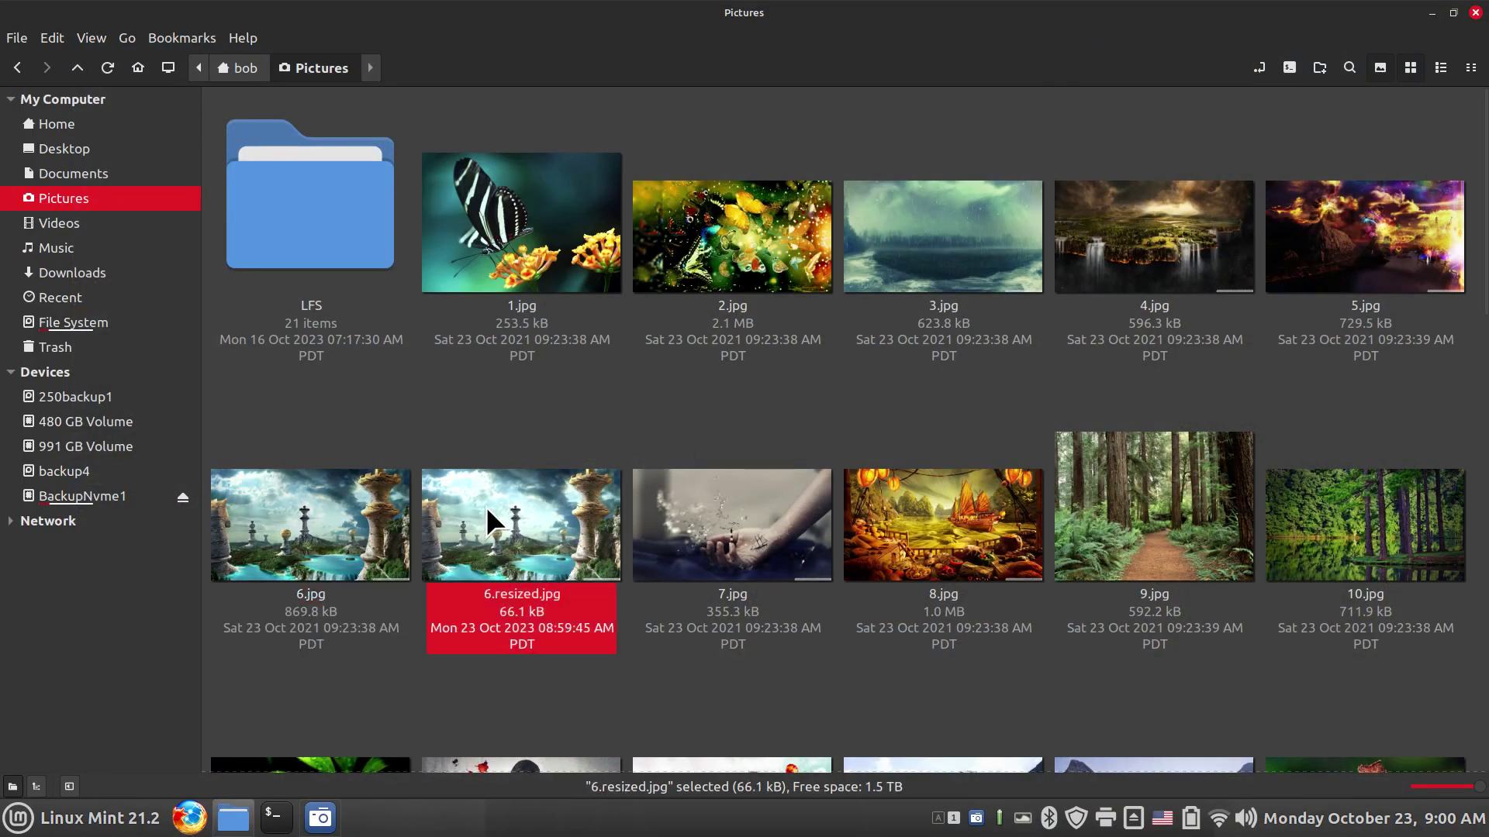
key(space)
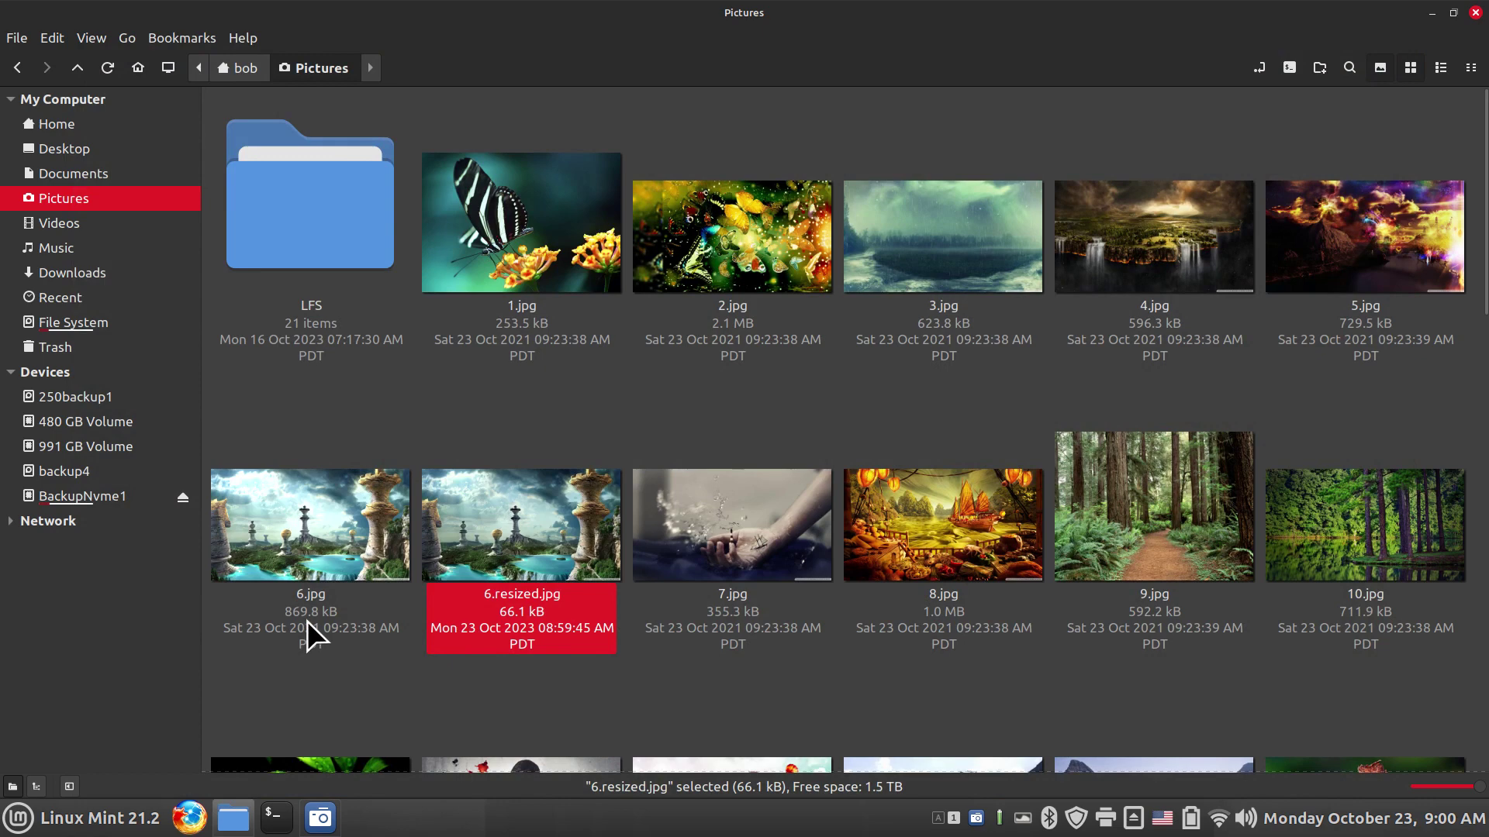
Check in Properties that 6.resized.jpg is 480×270 pixels.
right_click(495, 490)
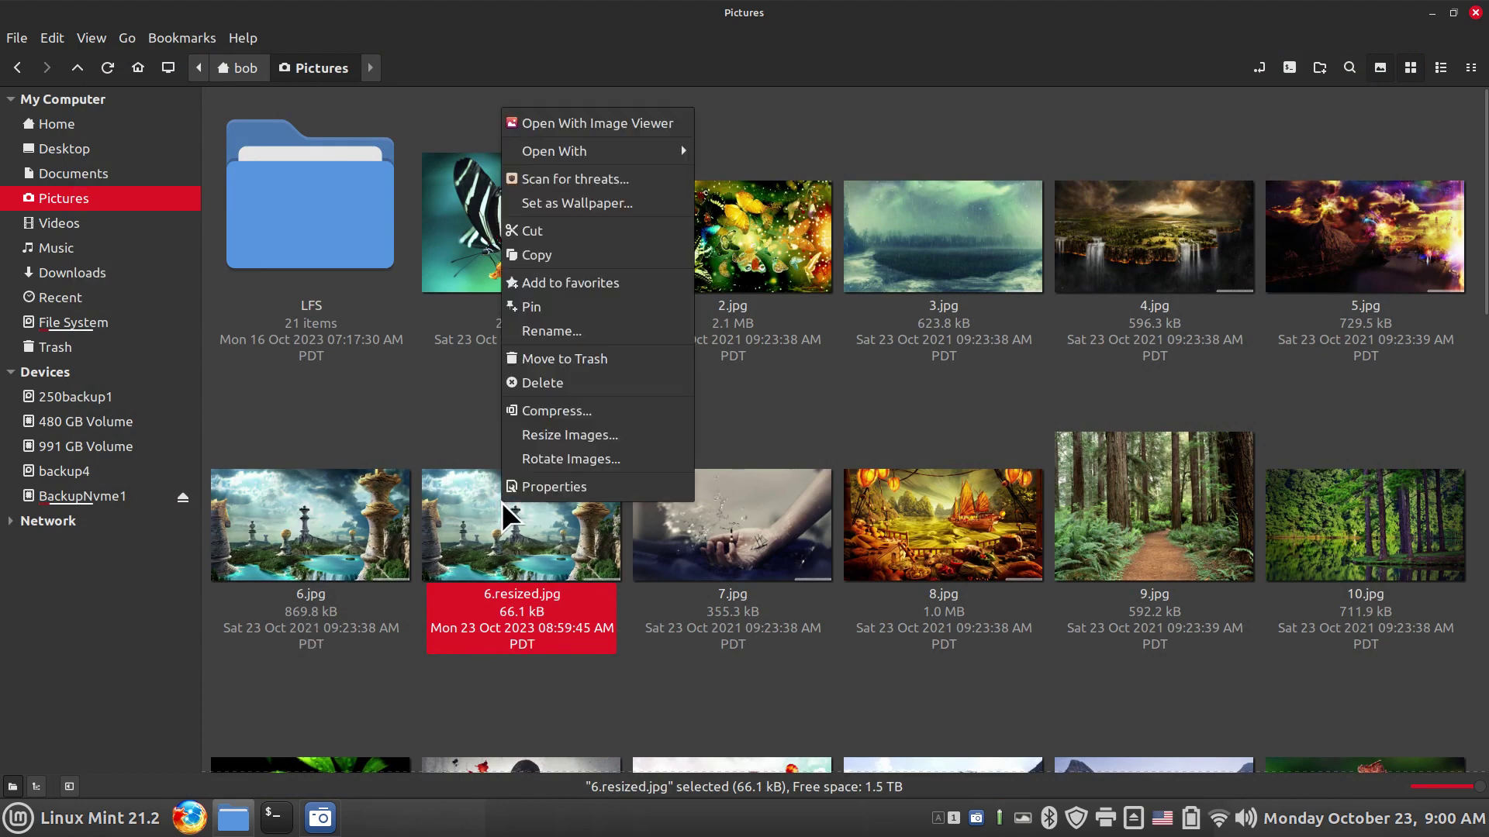
click(566, 488)
click(828, 218)
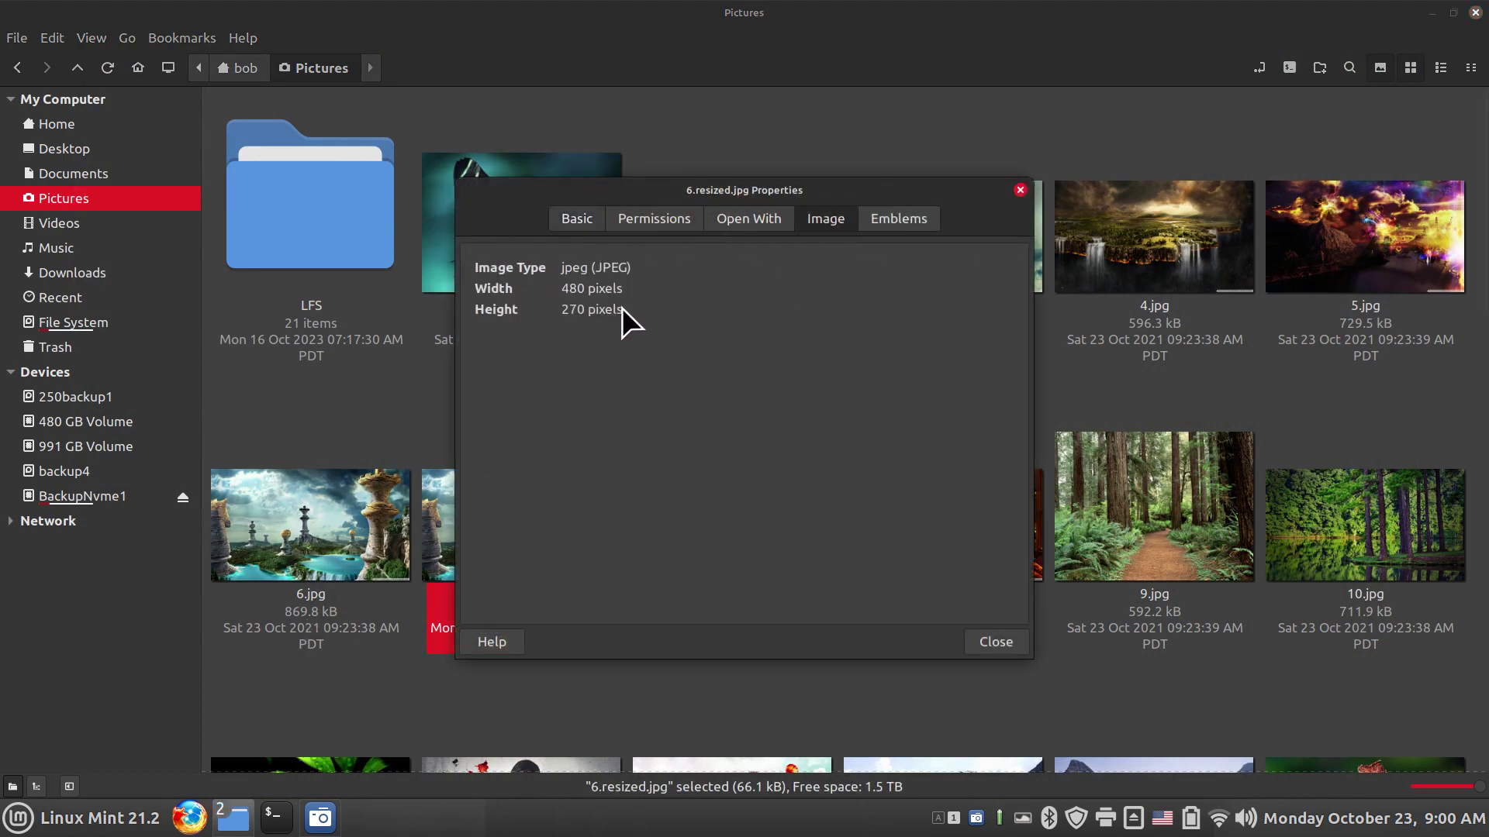
click(997, 639)
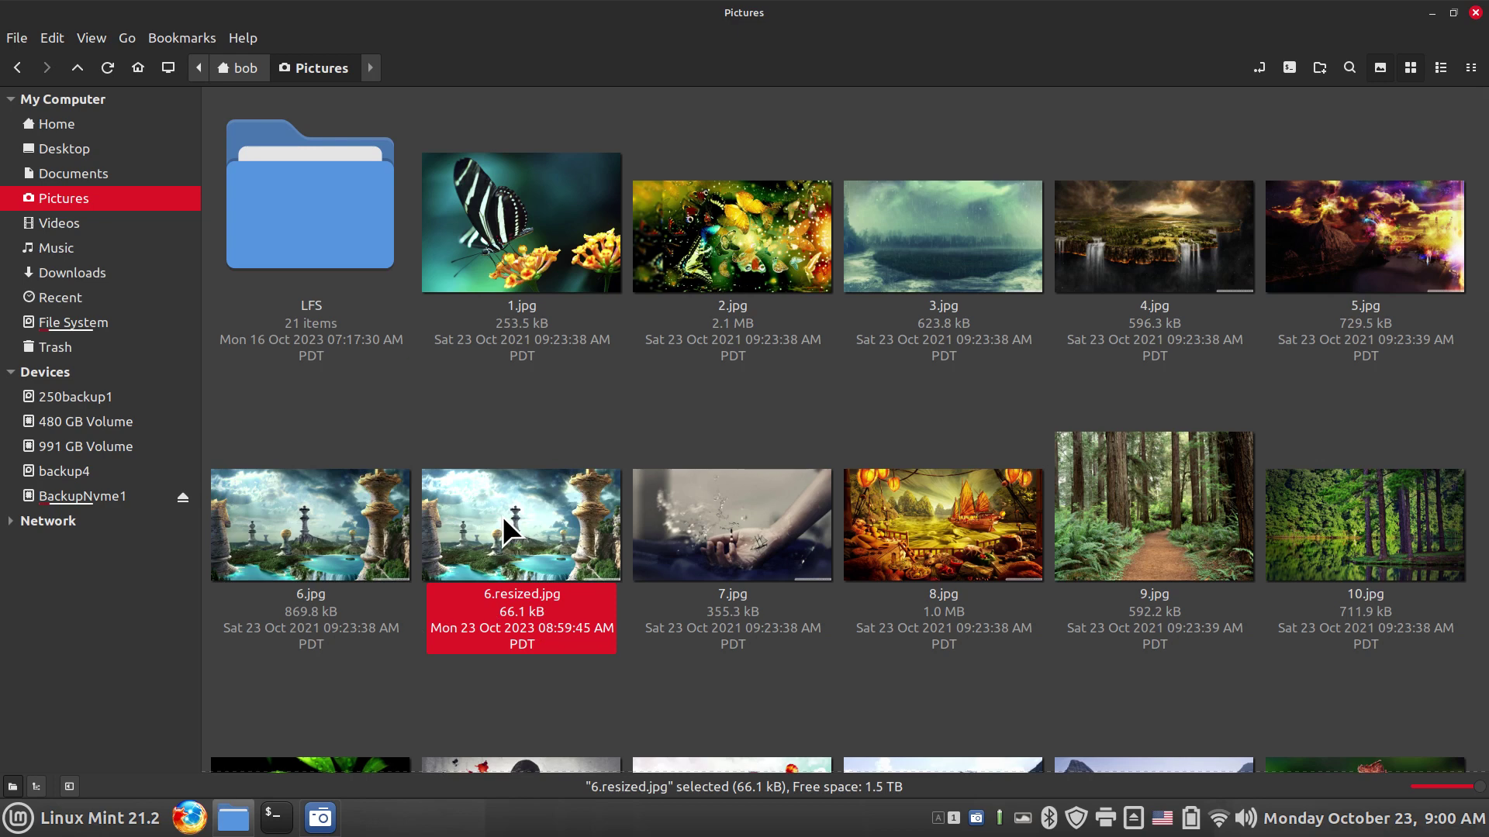
Open and cancel Resize Images on 6.jpg, then delete the 6.resized.jpg copy.
right_click(318, 524)
click(374, 460)
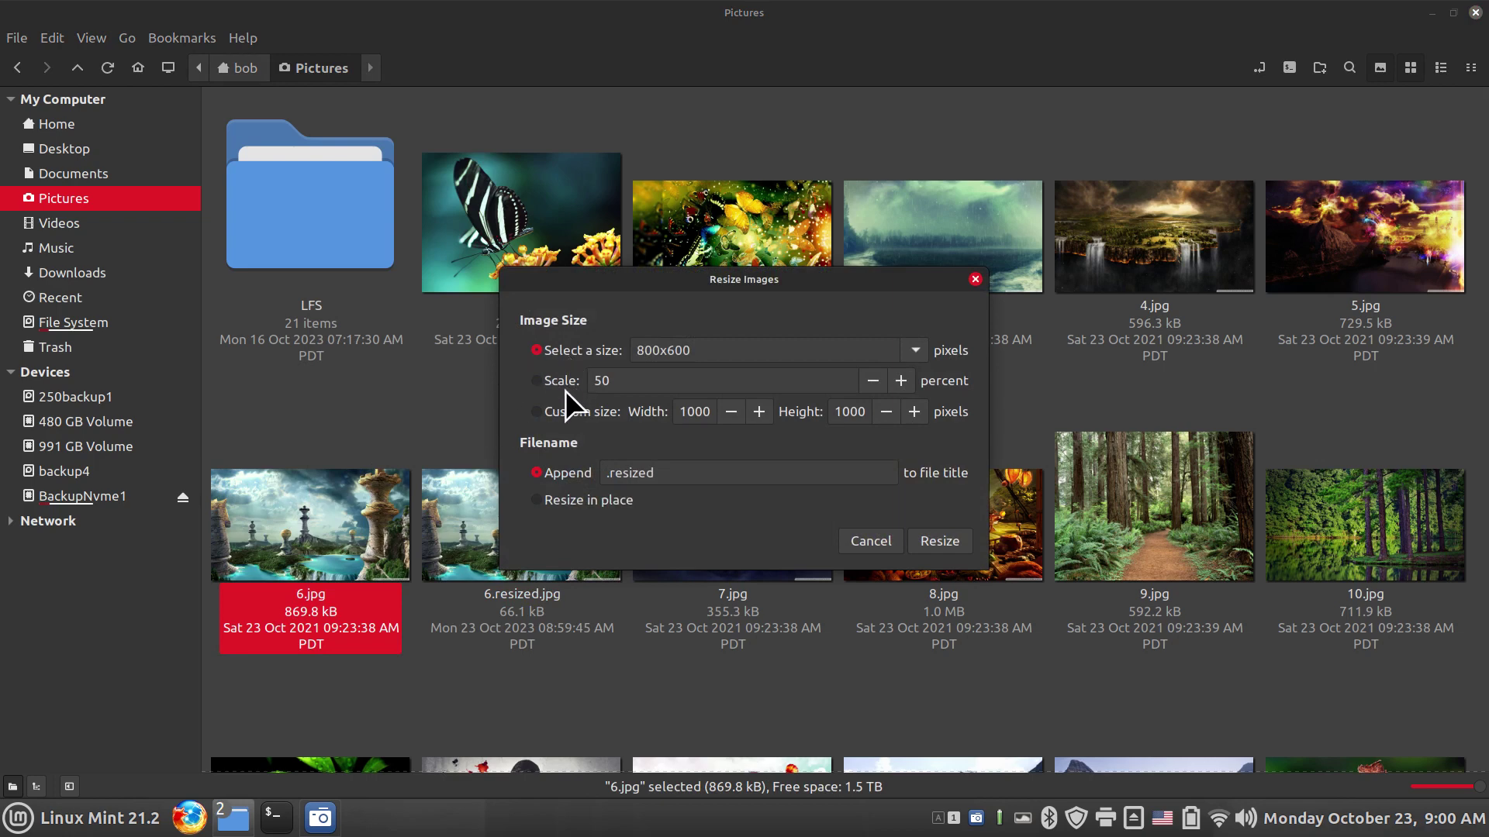
click(865, 546)
click(548, 544)
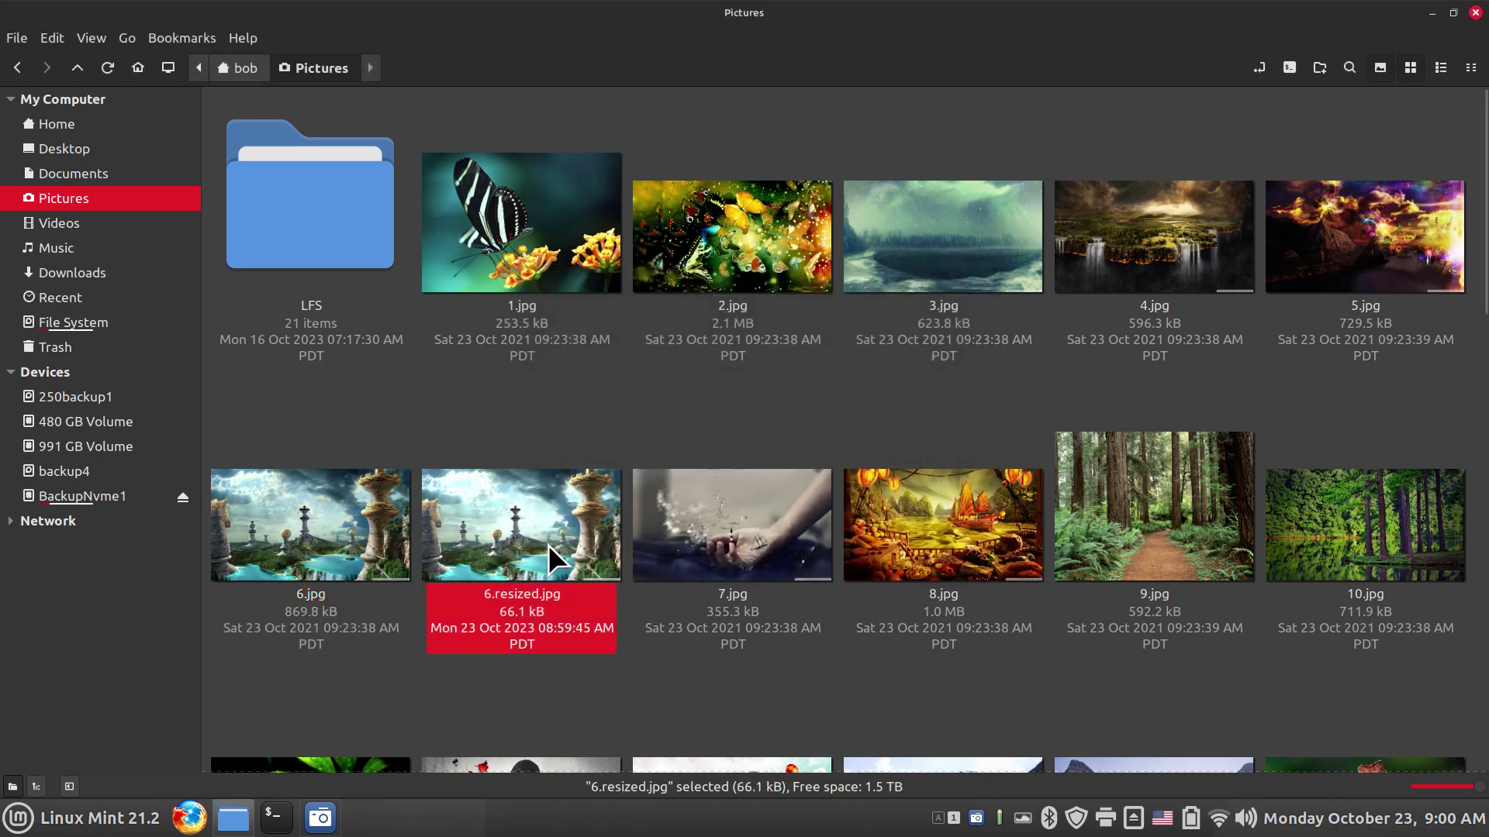
key(Delete)
Rotate 6.jpg 90° clockwise with the '.rotated' suffix, creating 6.rotated.jpg.
right_click(276, 504)
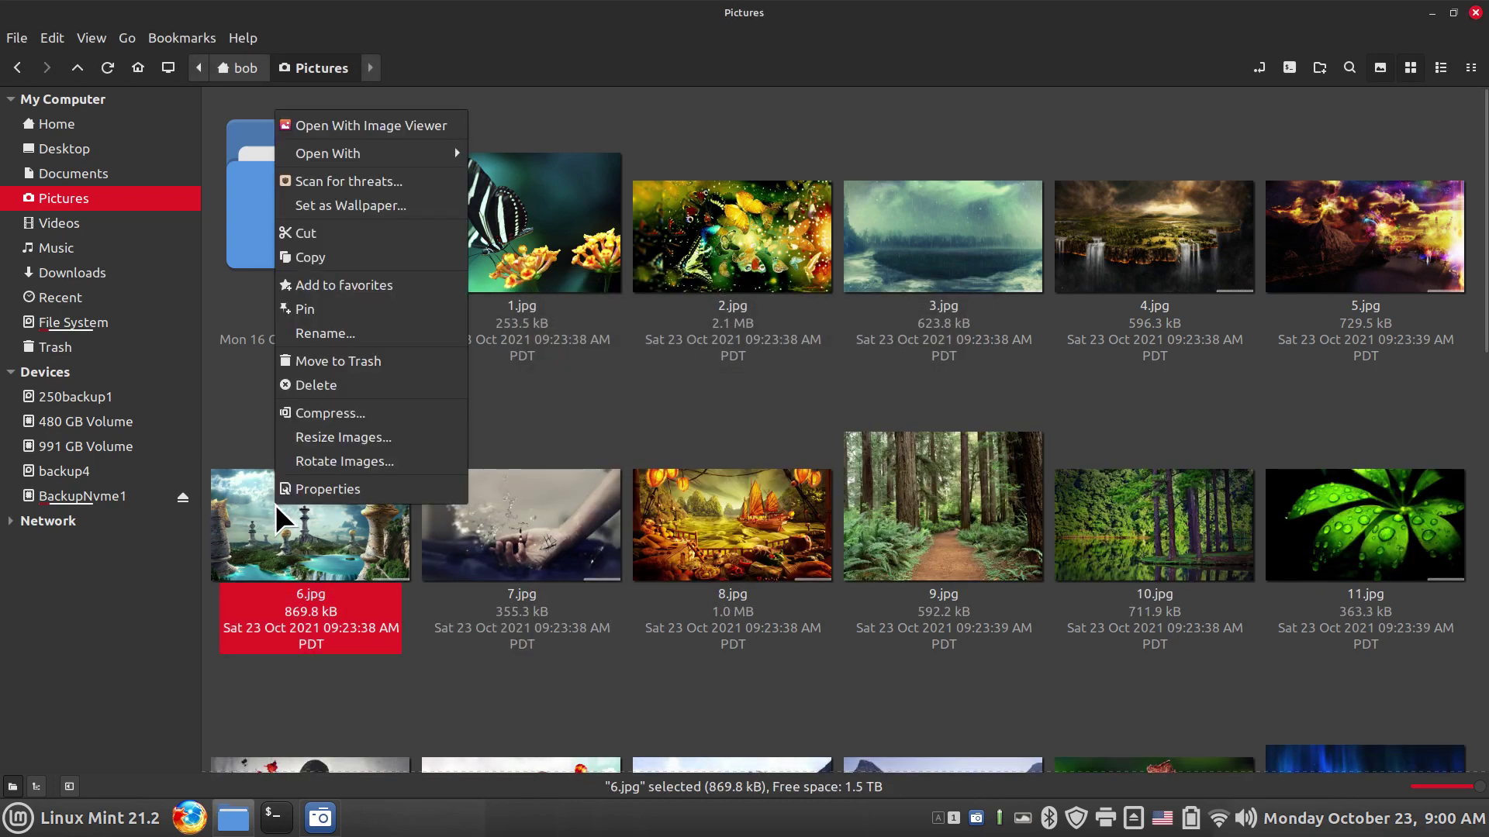
click(338, 458)
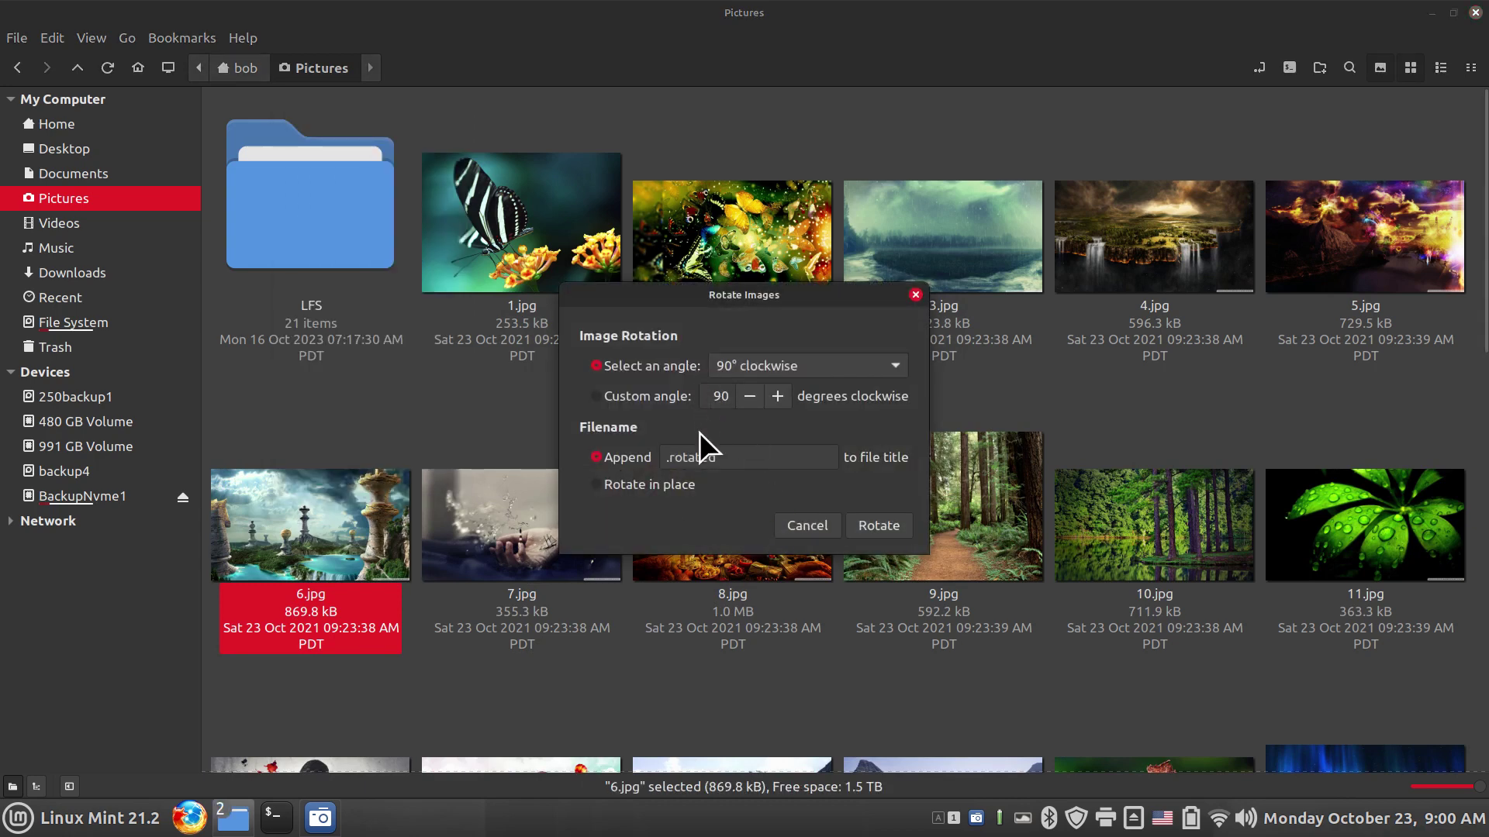
click(872, 369)
click(872, 369)
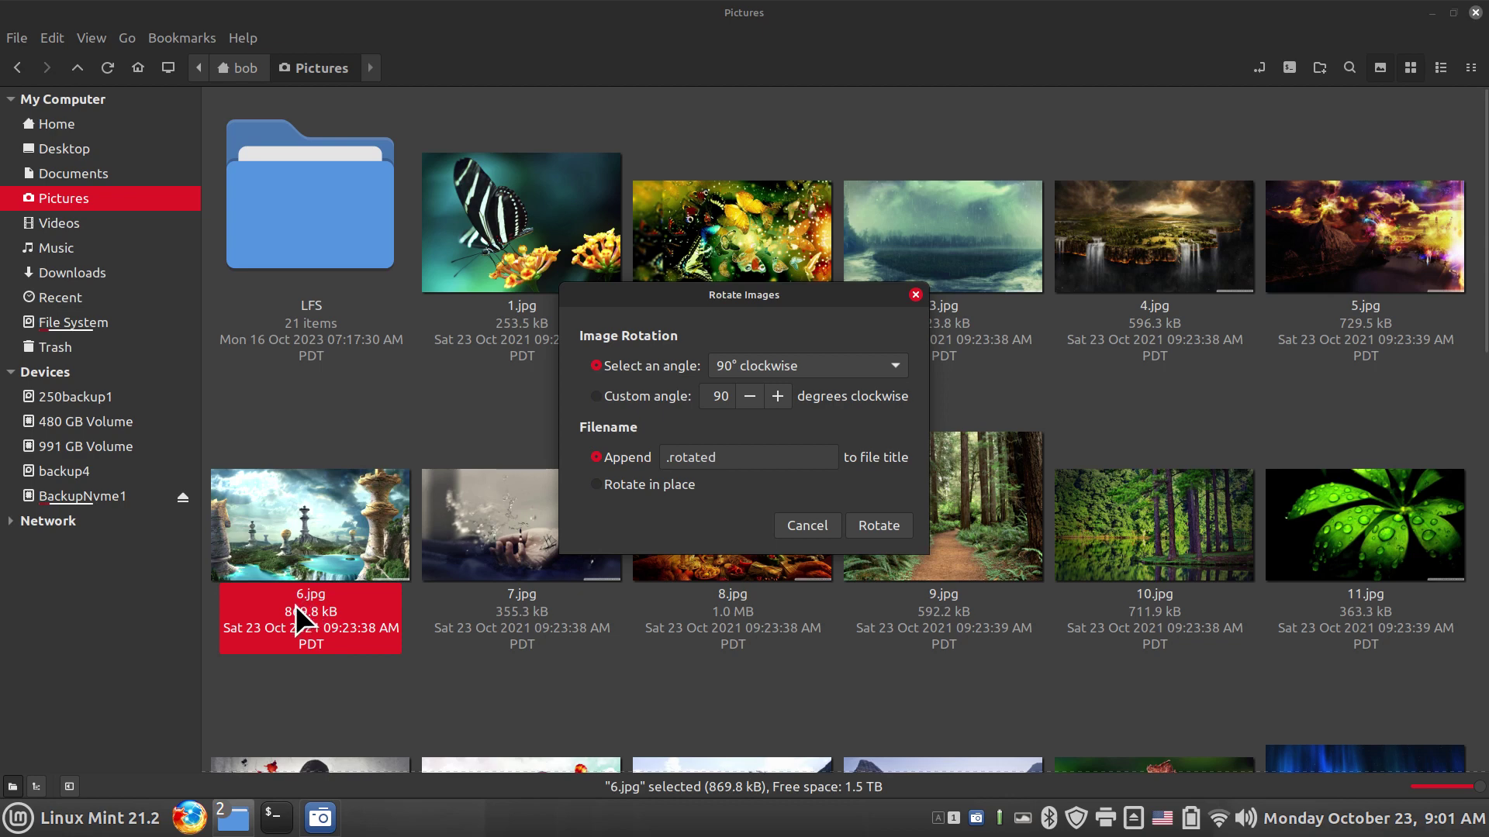
click(870, 525)
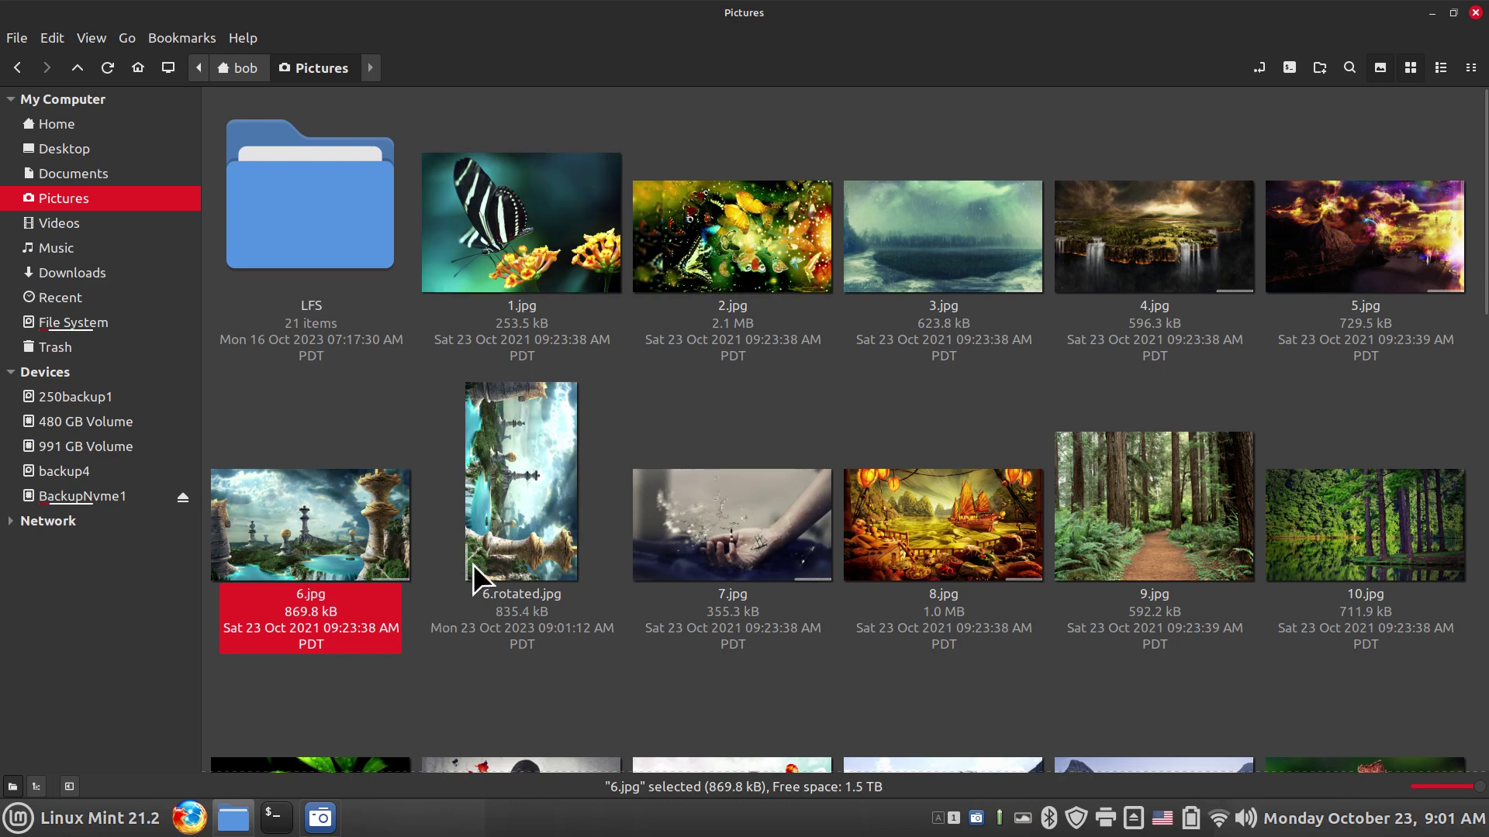
Check in Properties that 6.rotated.jpg is 1080×1920 pixels.
right_click(505, 458)
click(552, 444)
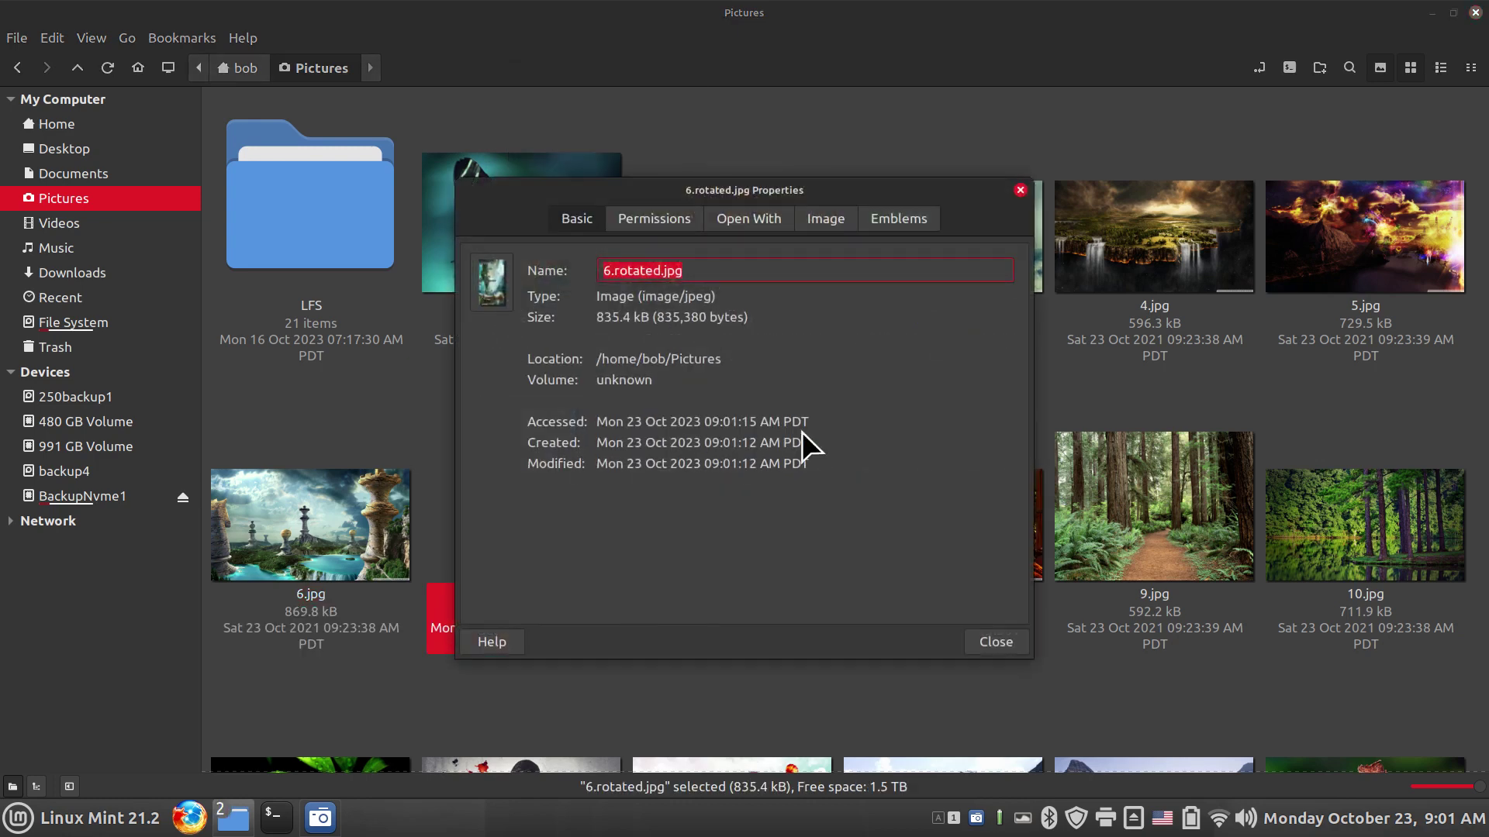
click(829, 223)
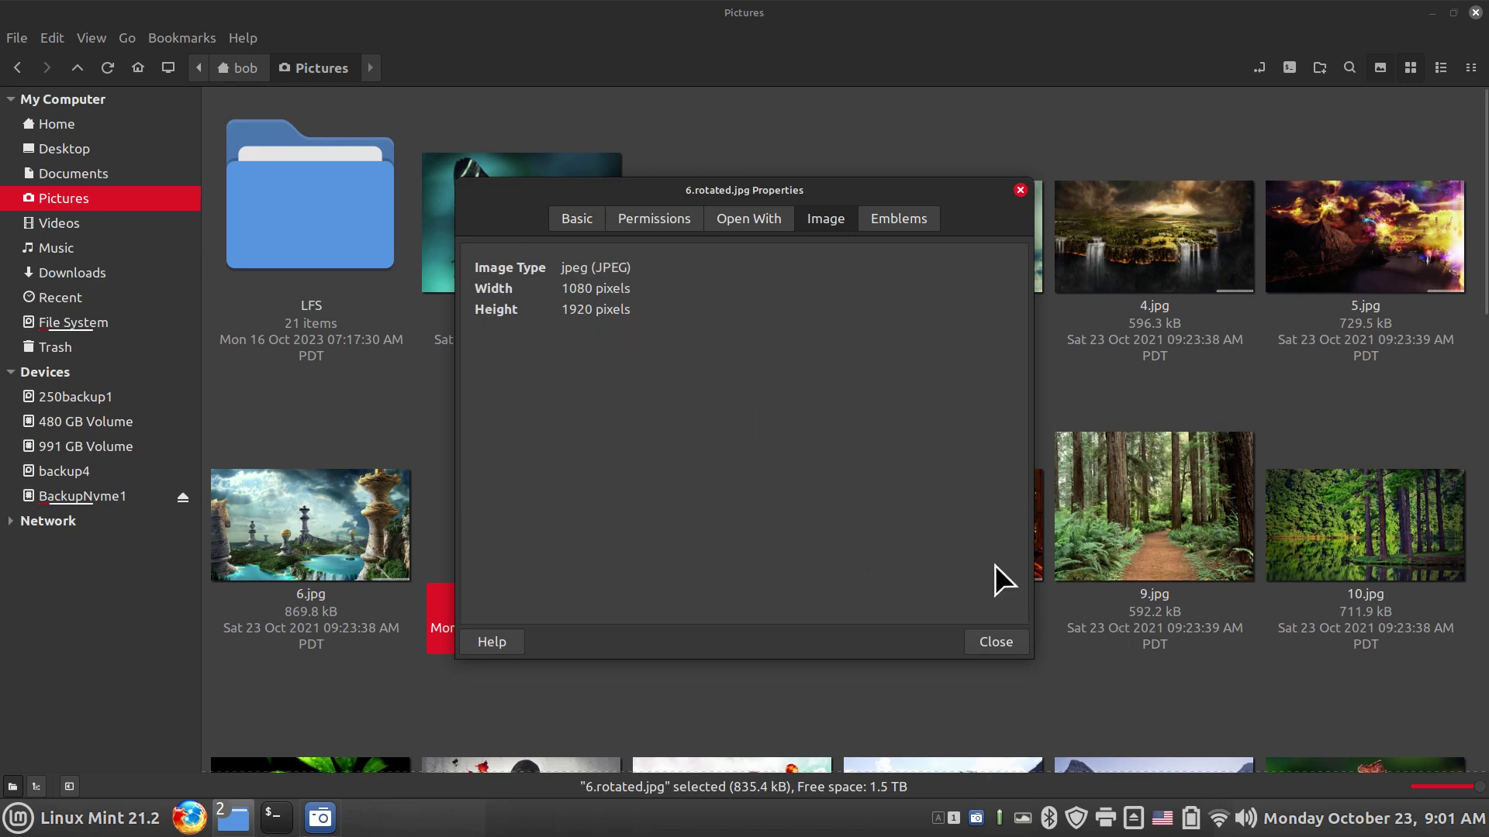
click(983, 643)
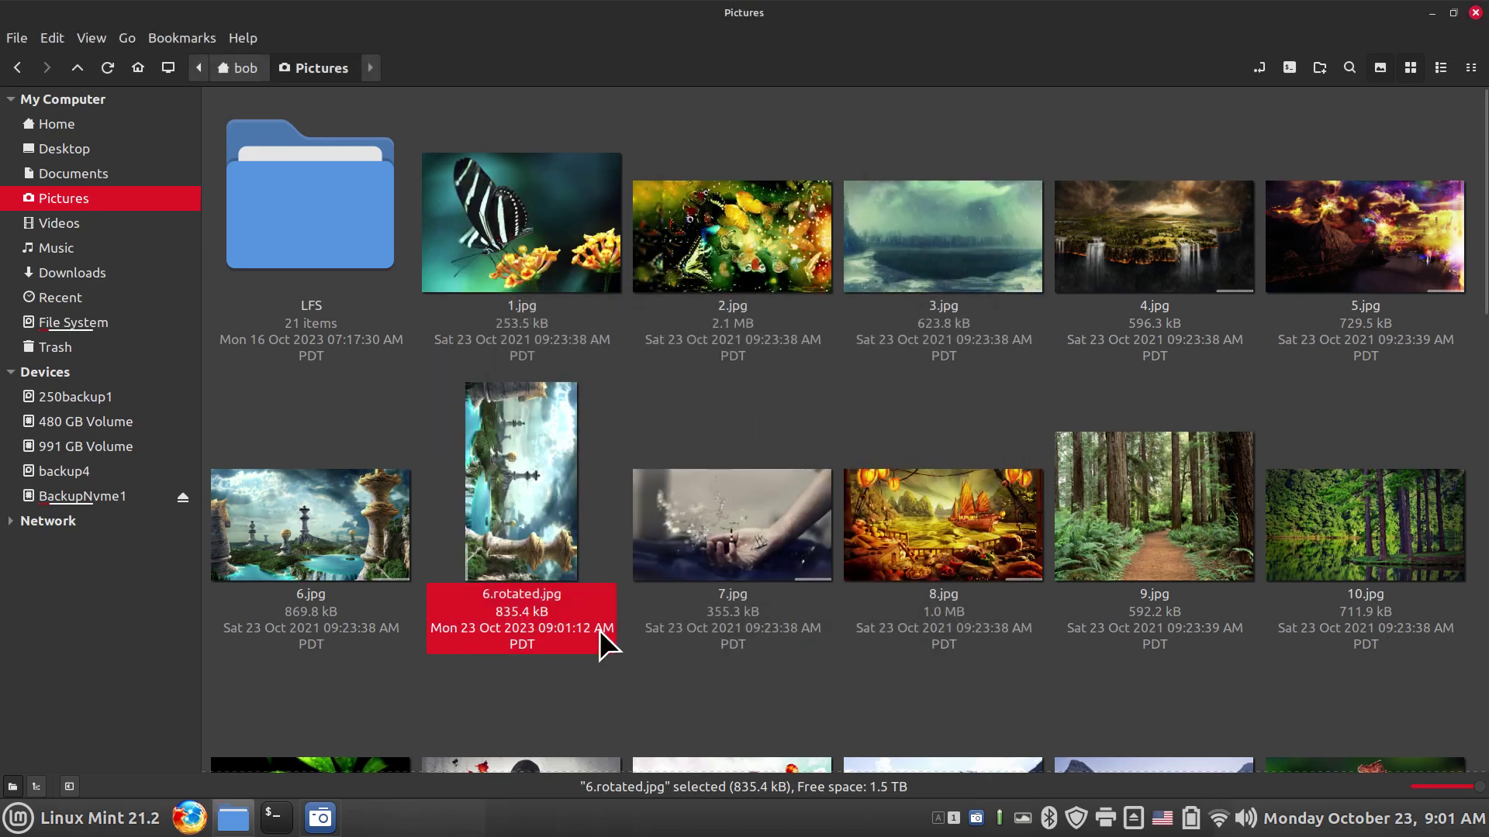
Rename 6.rotated.jpg to 6a.jpg.
right_click(515, 496)
click(614, 332)
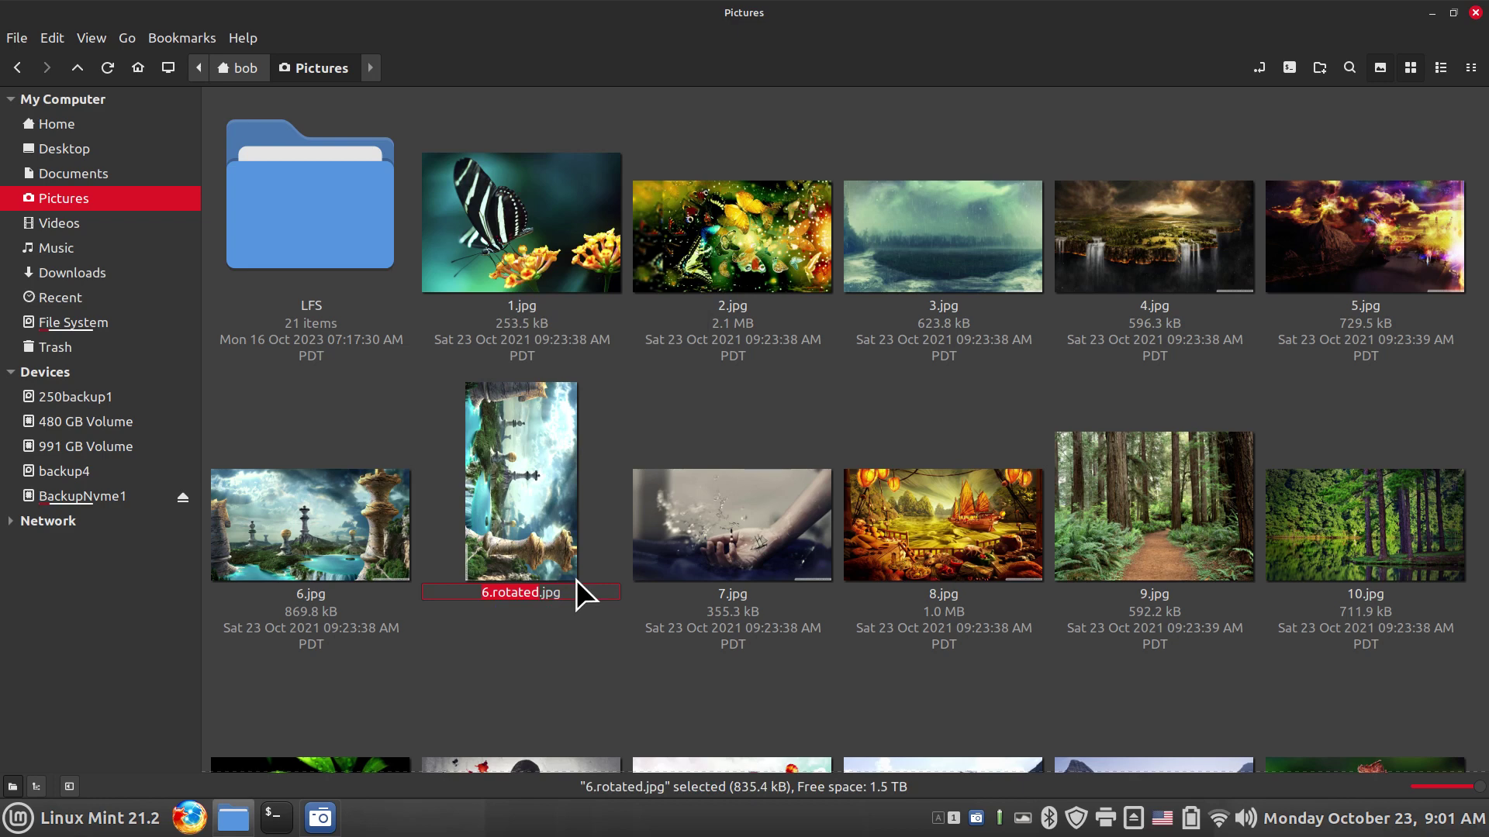
text(6a)
key(Return)
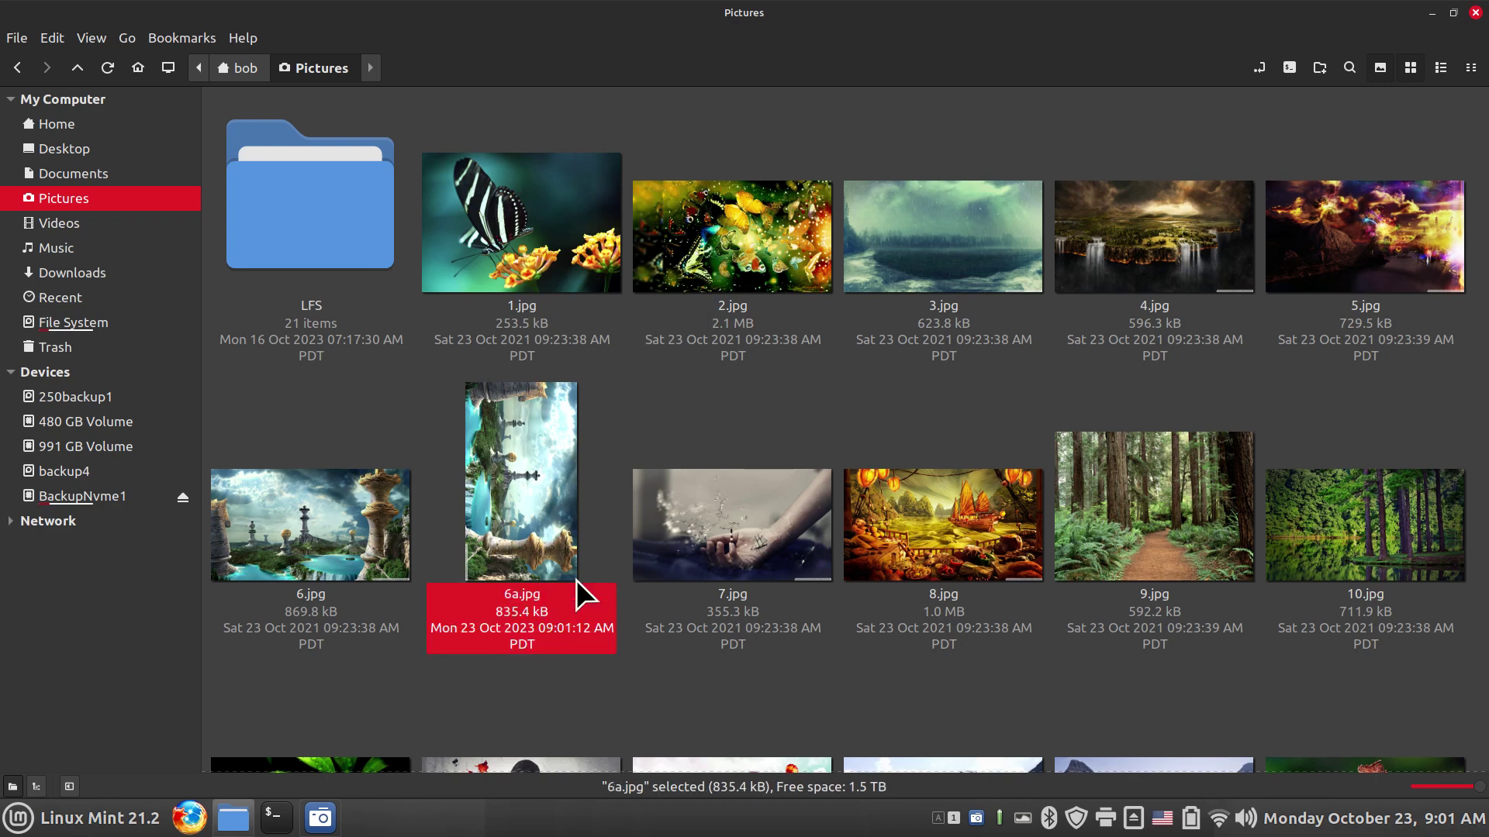
Permanently delete 6a.jpg and close the Nemo window.
right_click(528, 476)
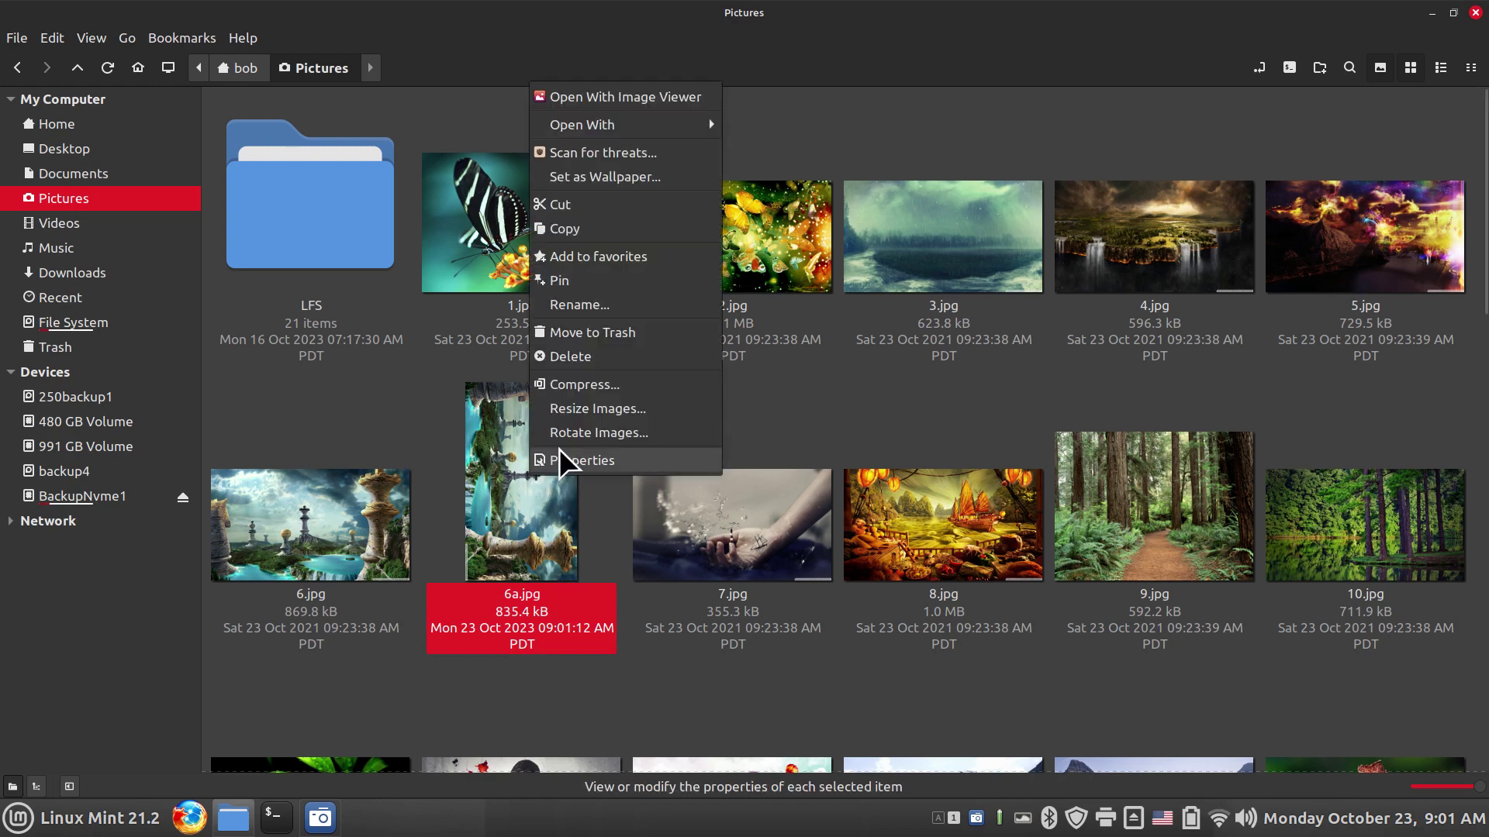
click(632, 357)
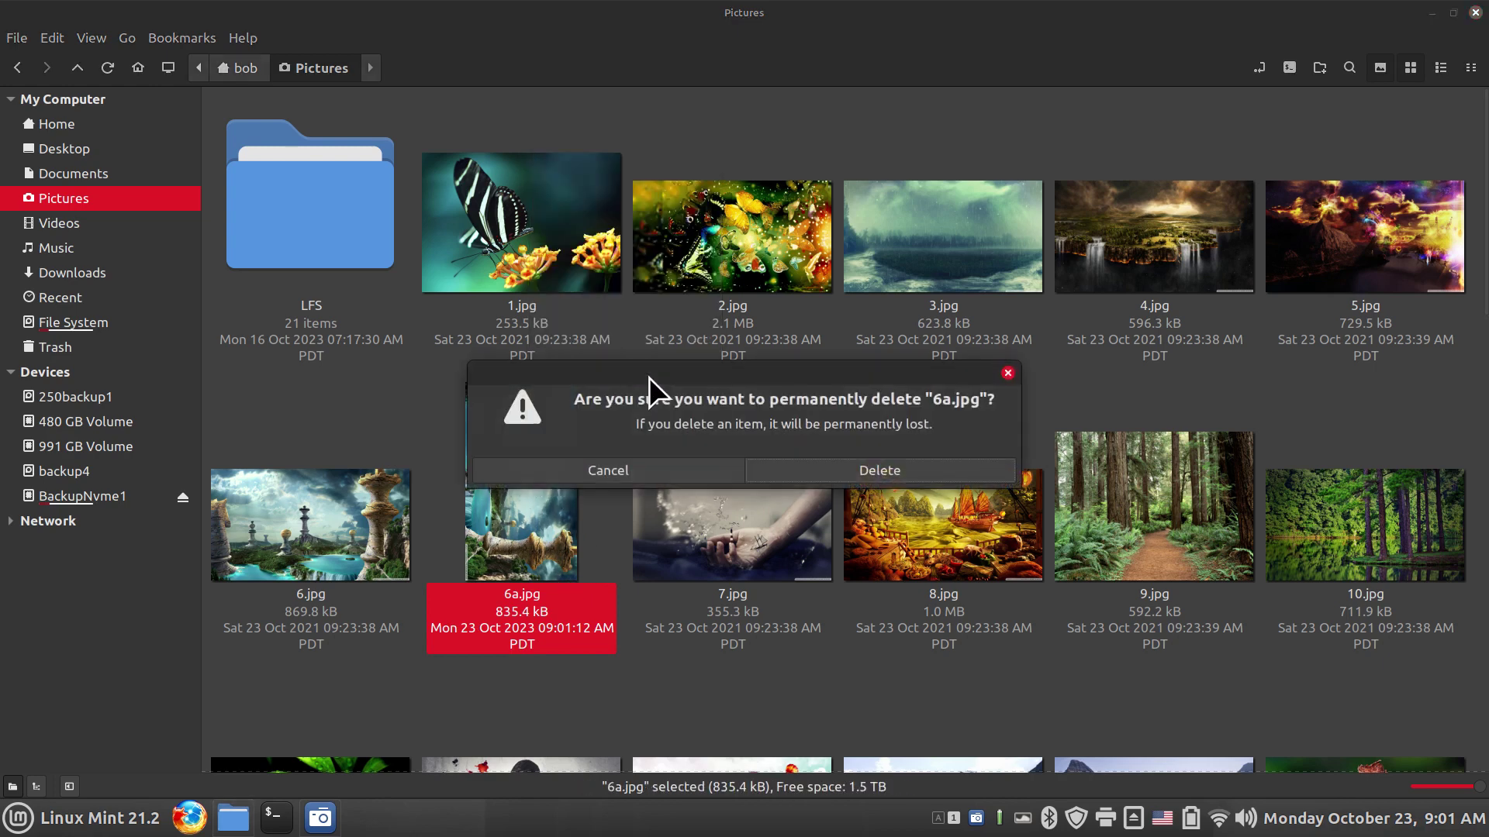
click(874, 468)
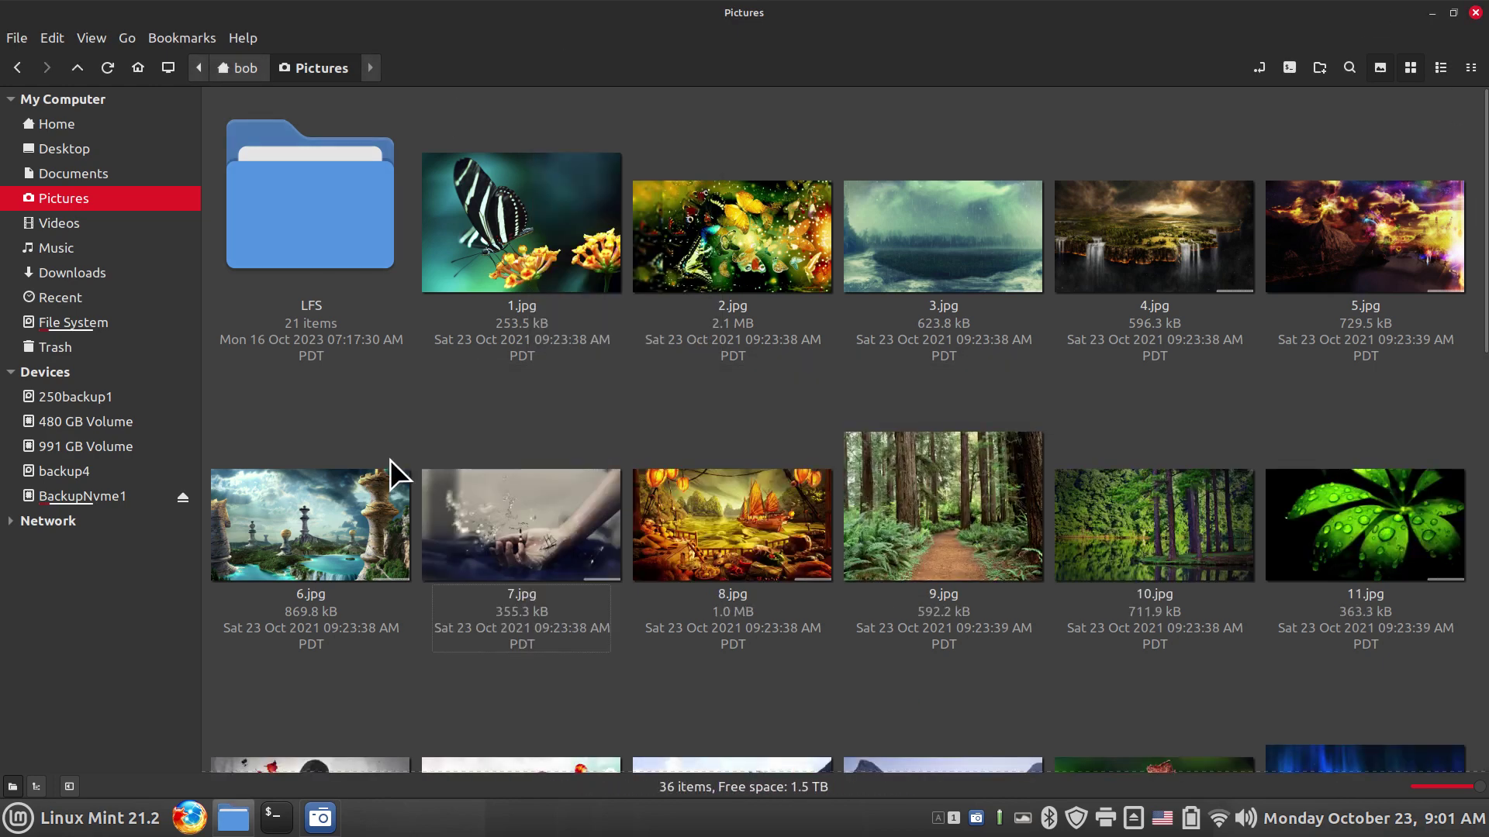
scroll(886, 497, down, 12)
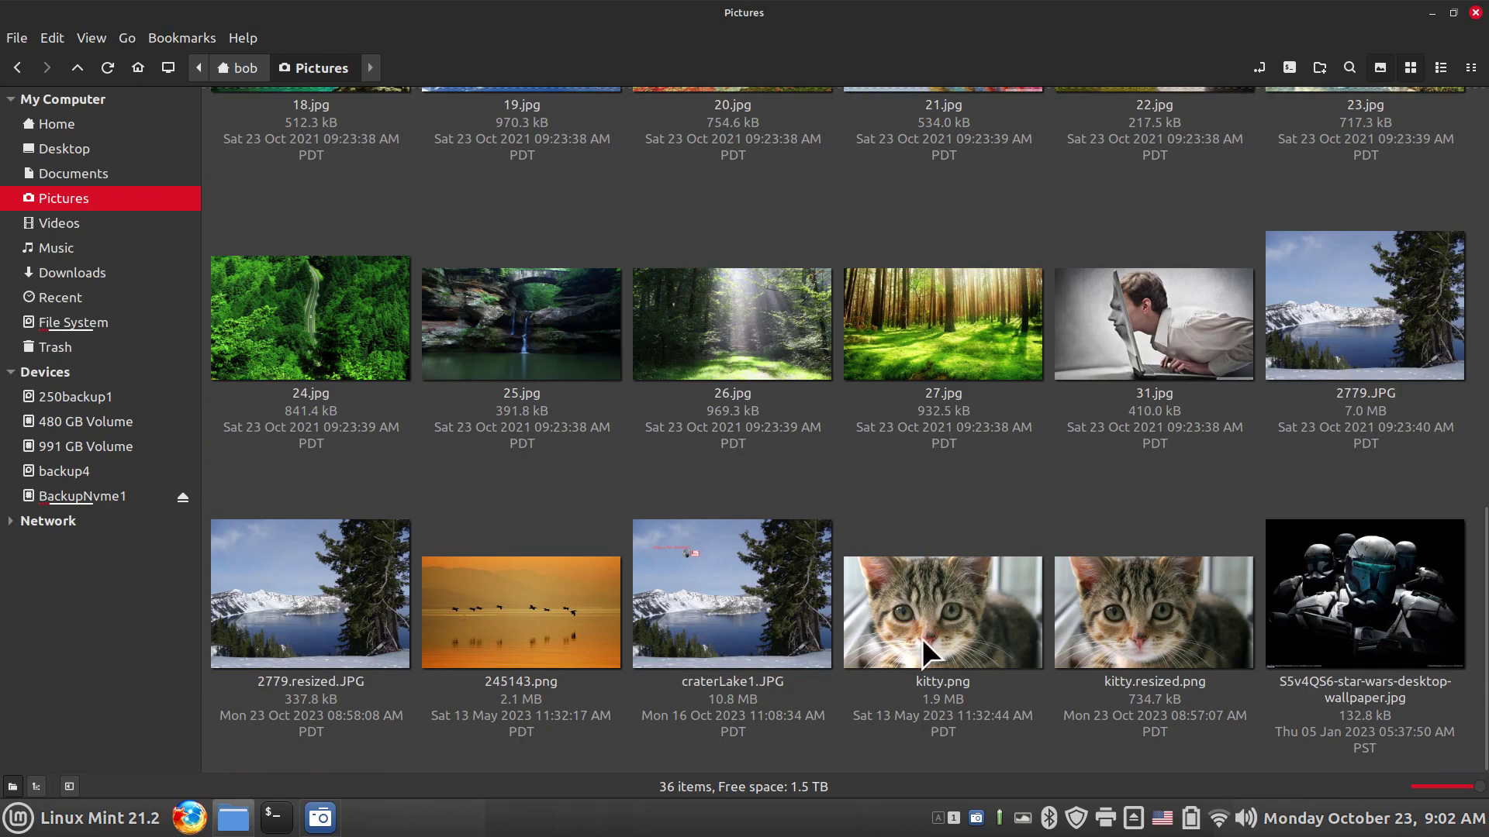
right_click(905, 580)
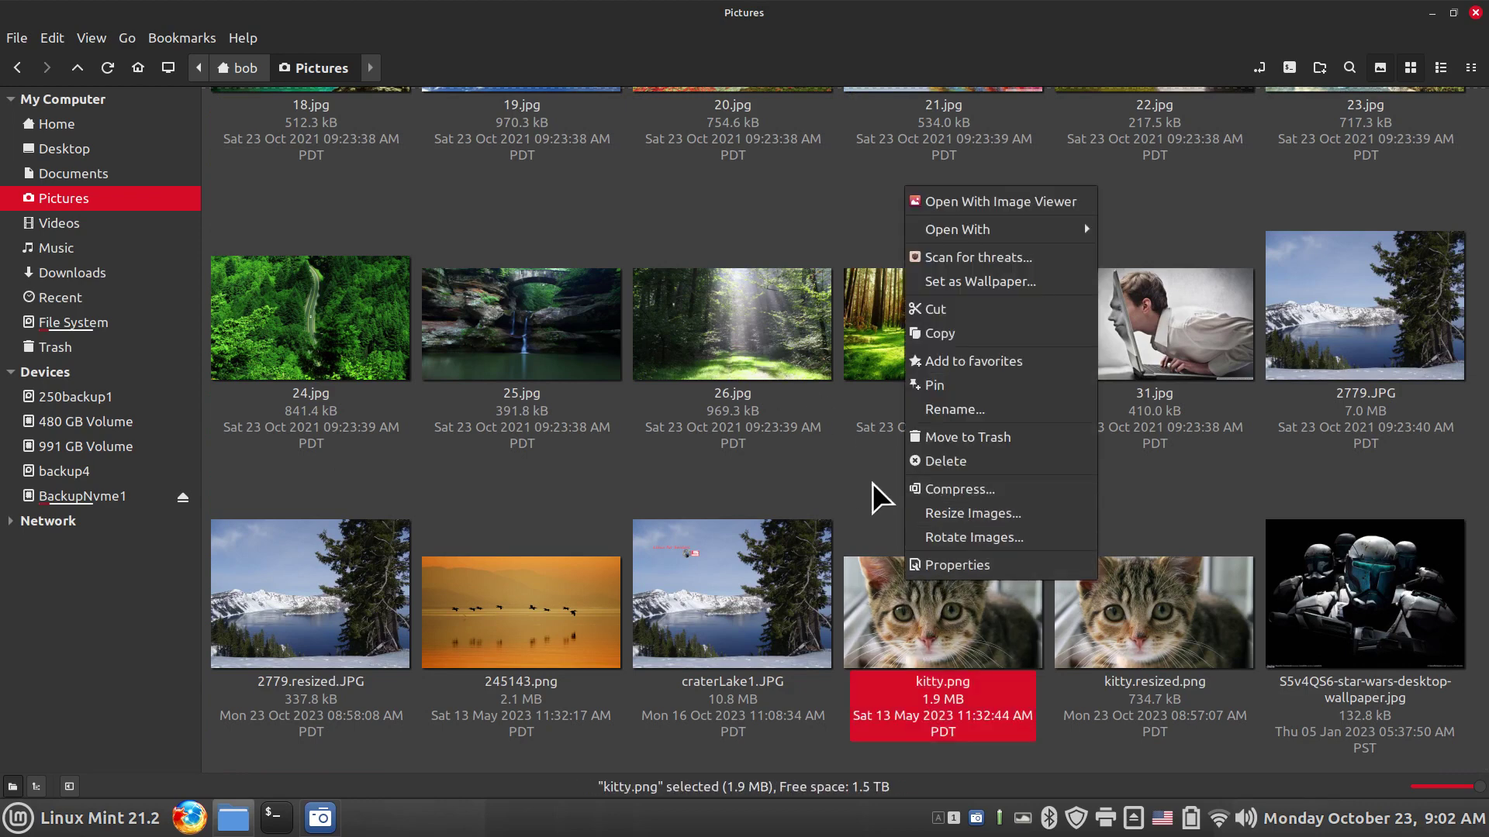
click(1475, 12)
click(1475, 13)
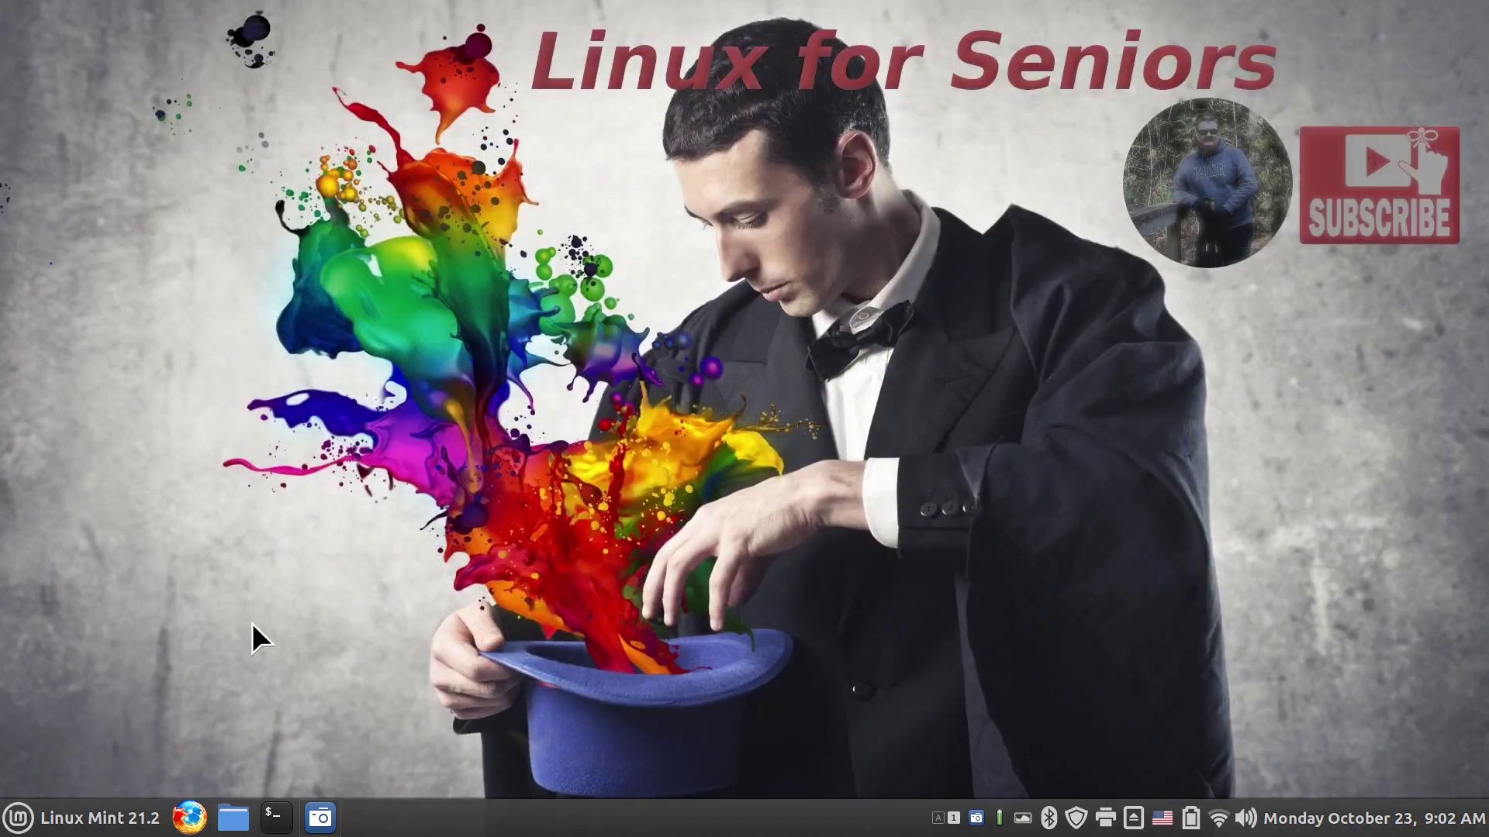
click(18, 818)
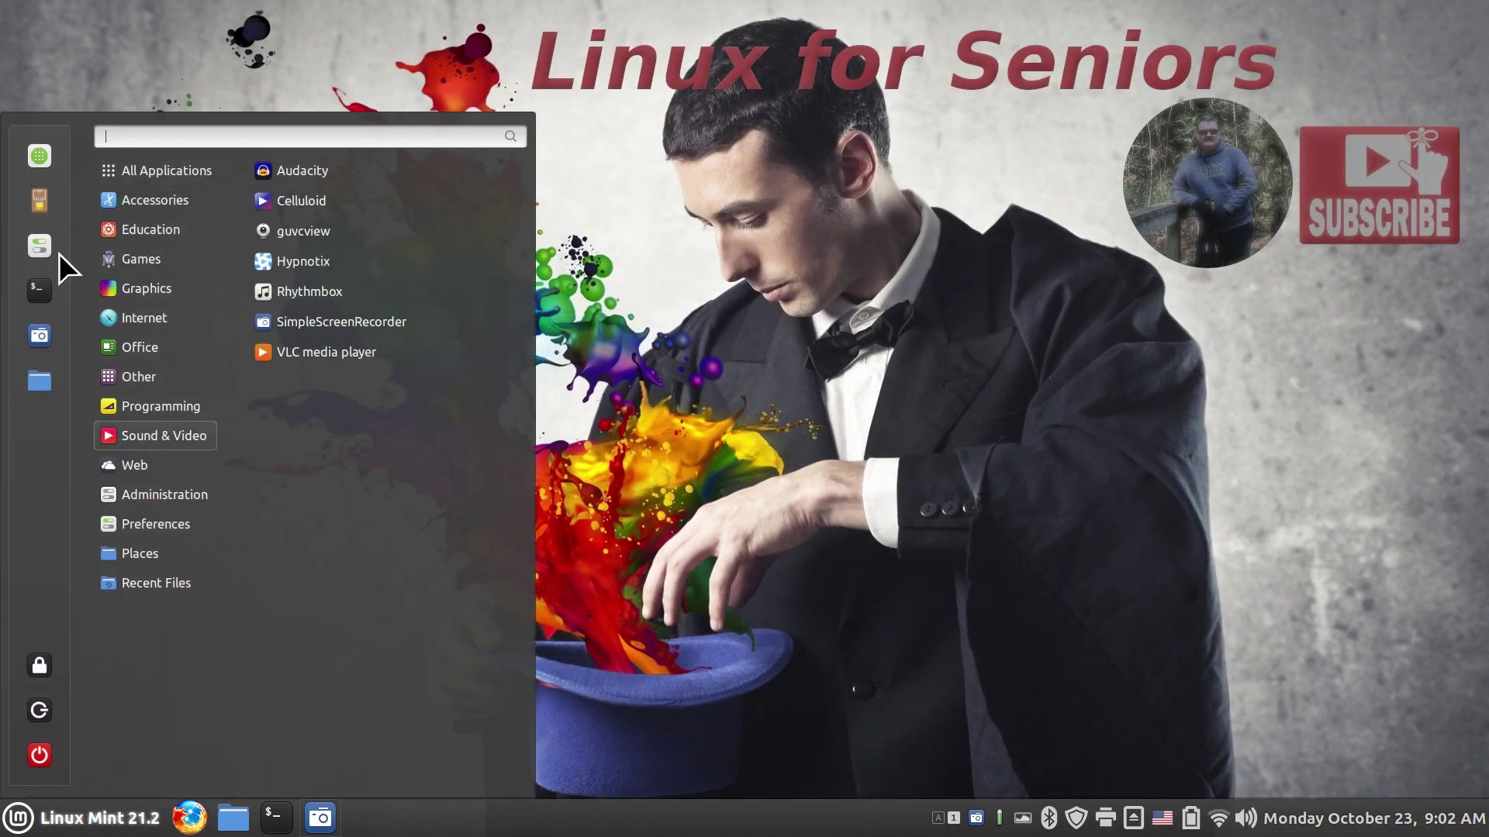
click(39, 155)
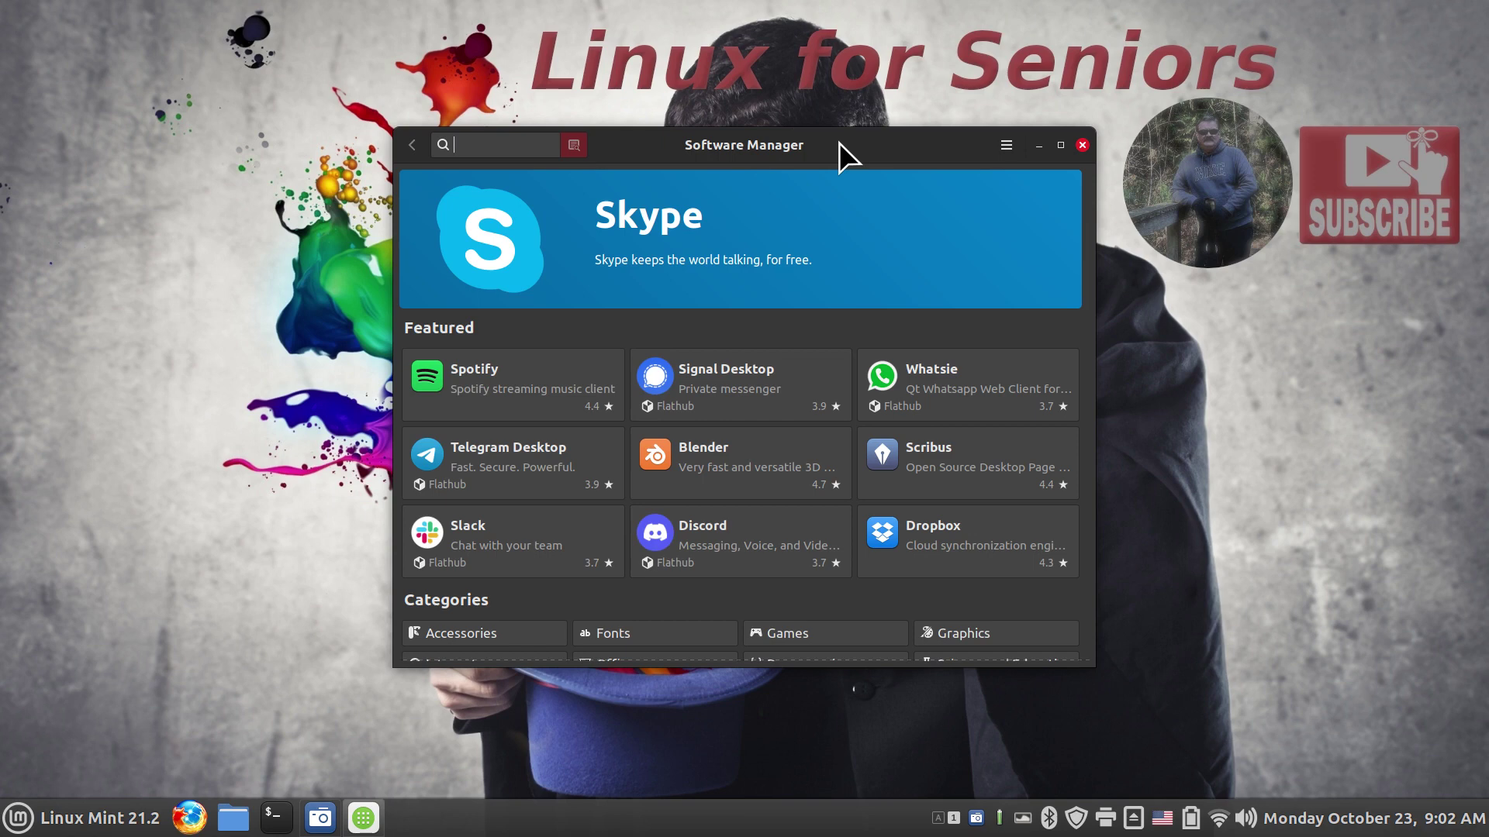
text(nemo)
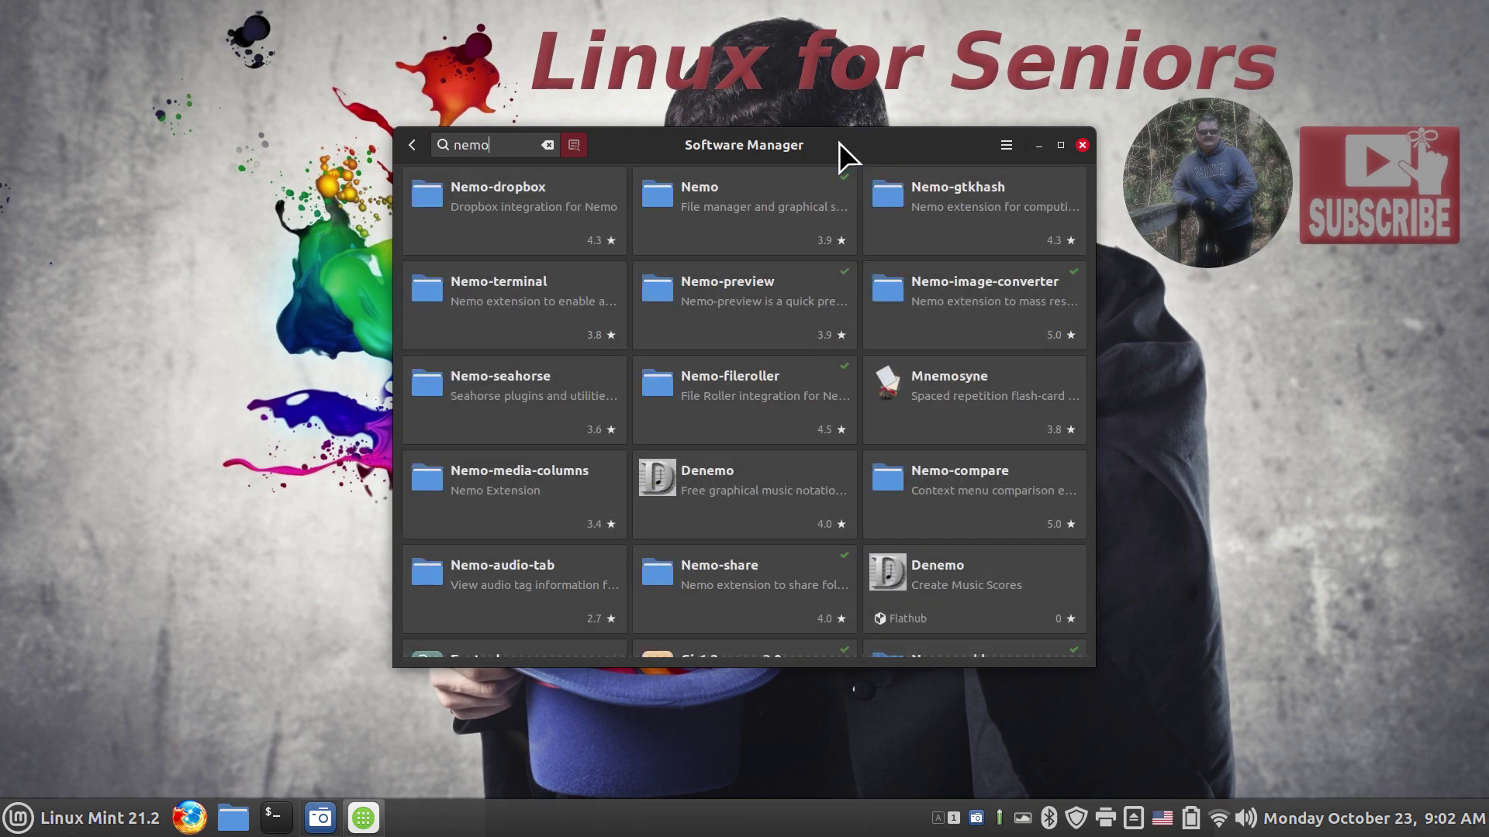
click(962, 306)
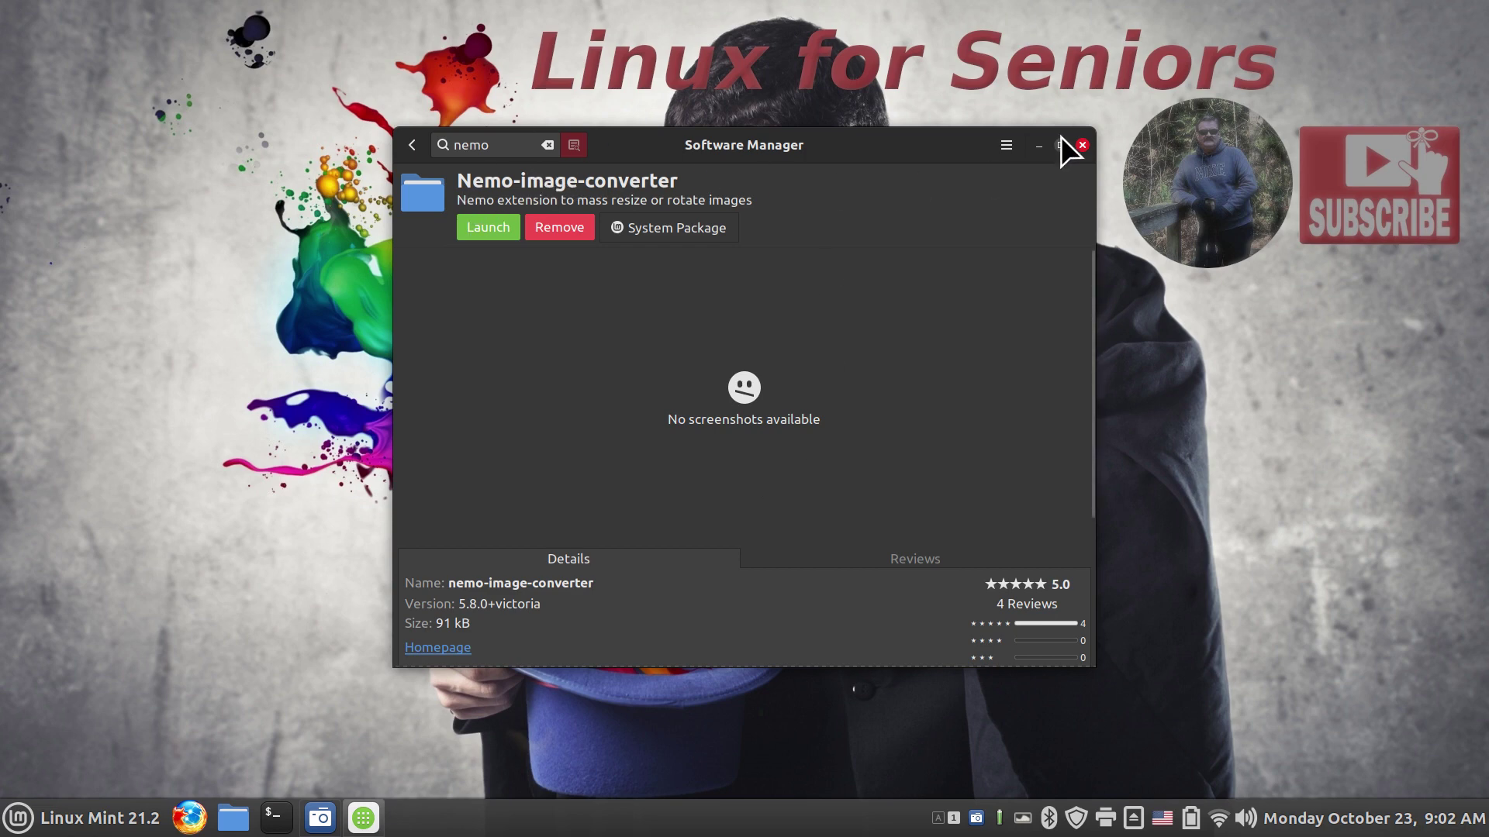
click(1081, 145)
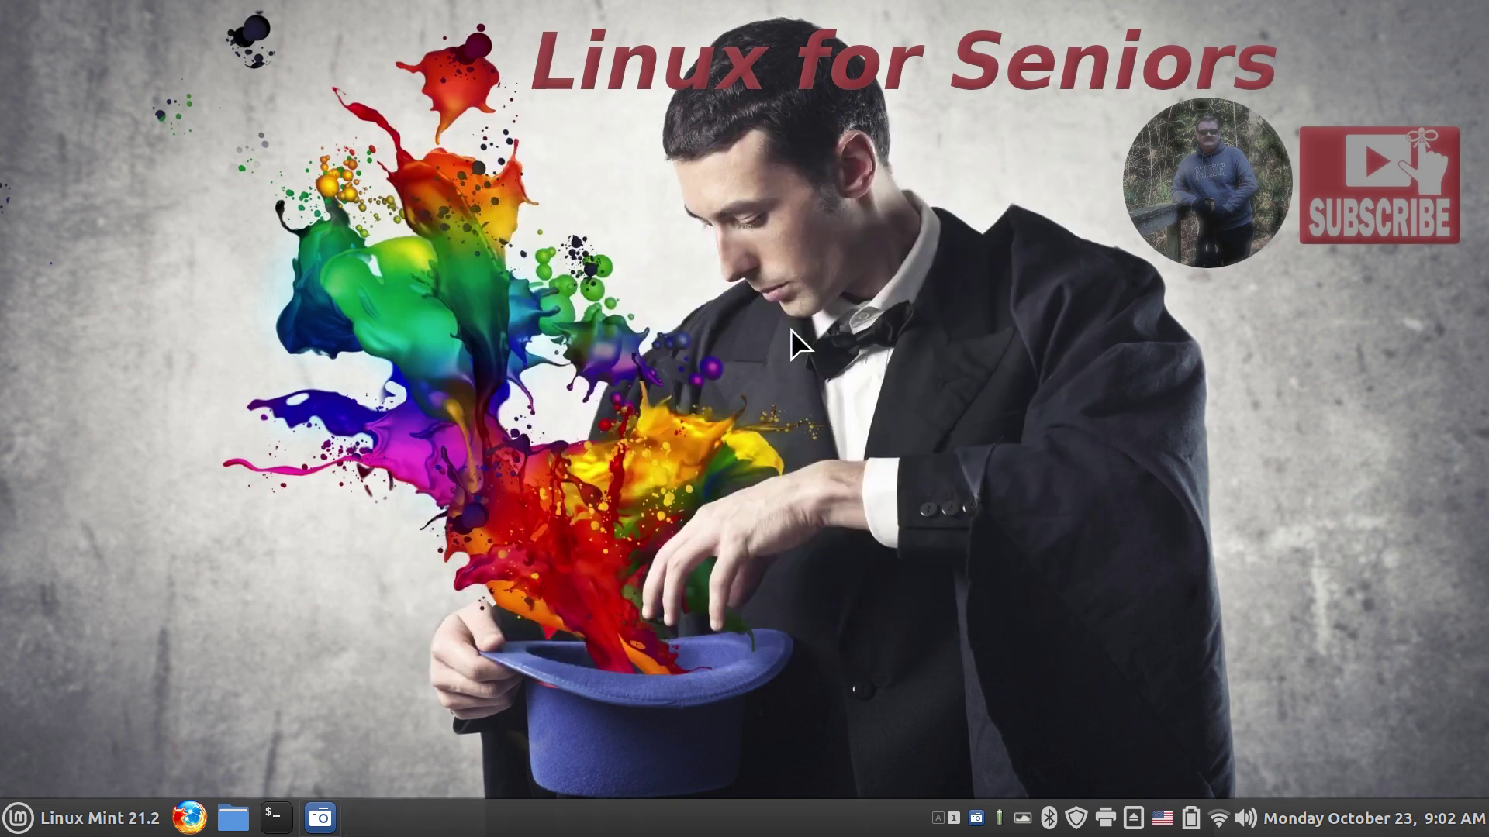
click(232, 818)
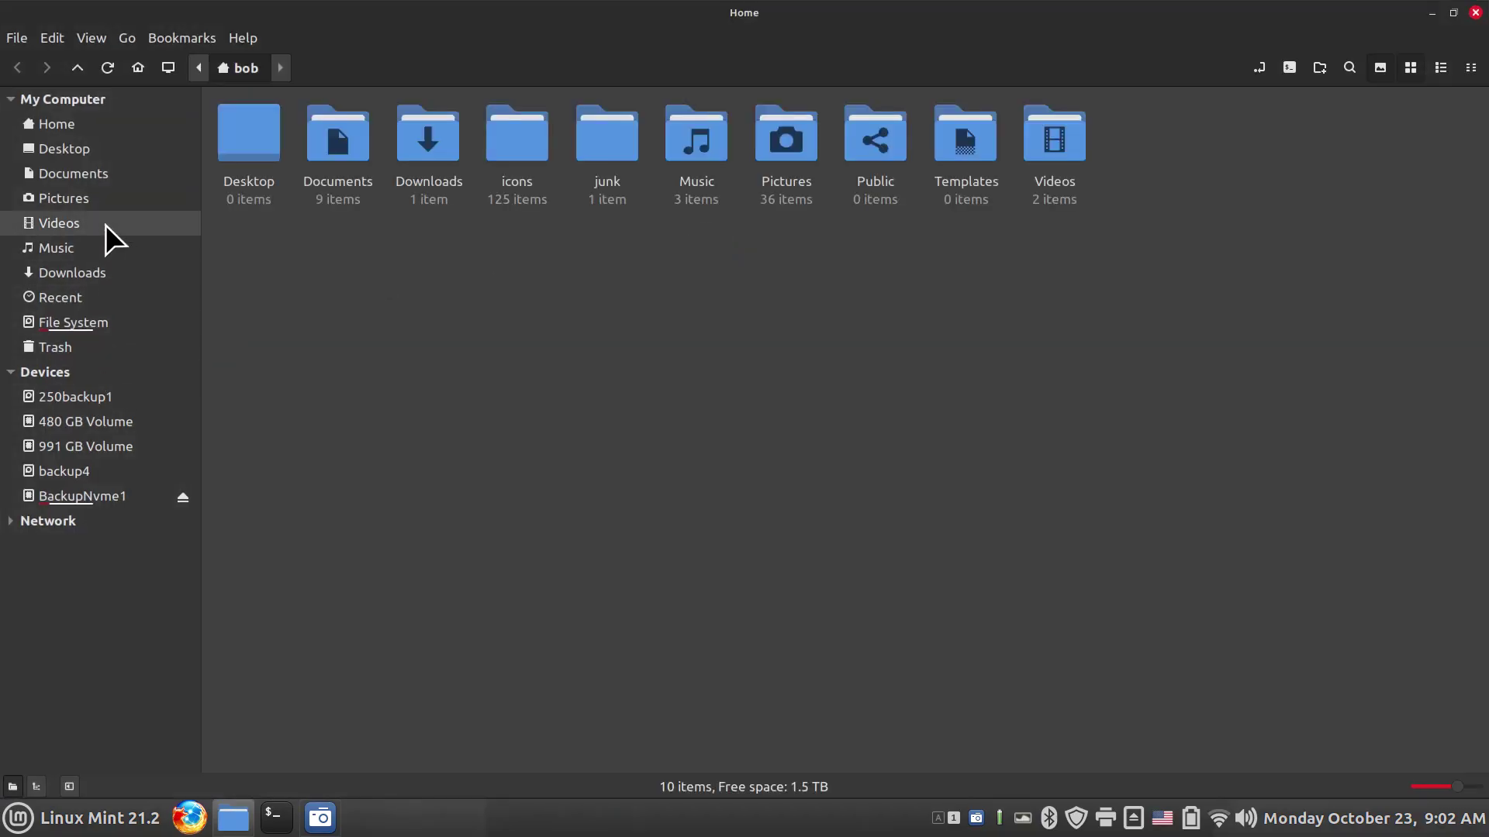
click(106, 206)
right_click(518, 214)
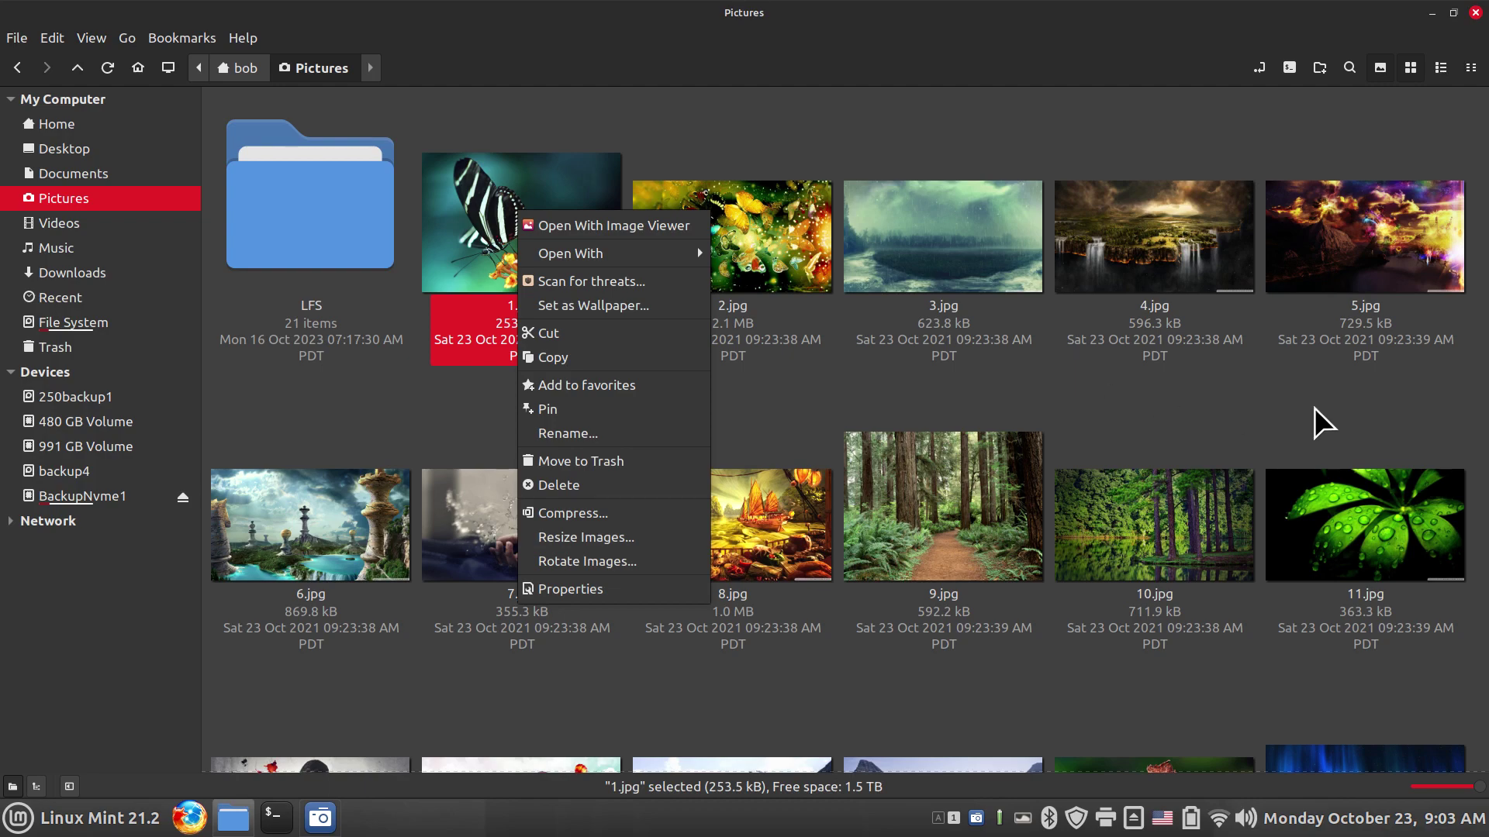
click(1475, 9)
click(1475, 11)
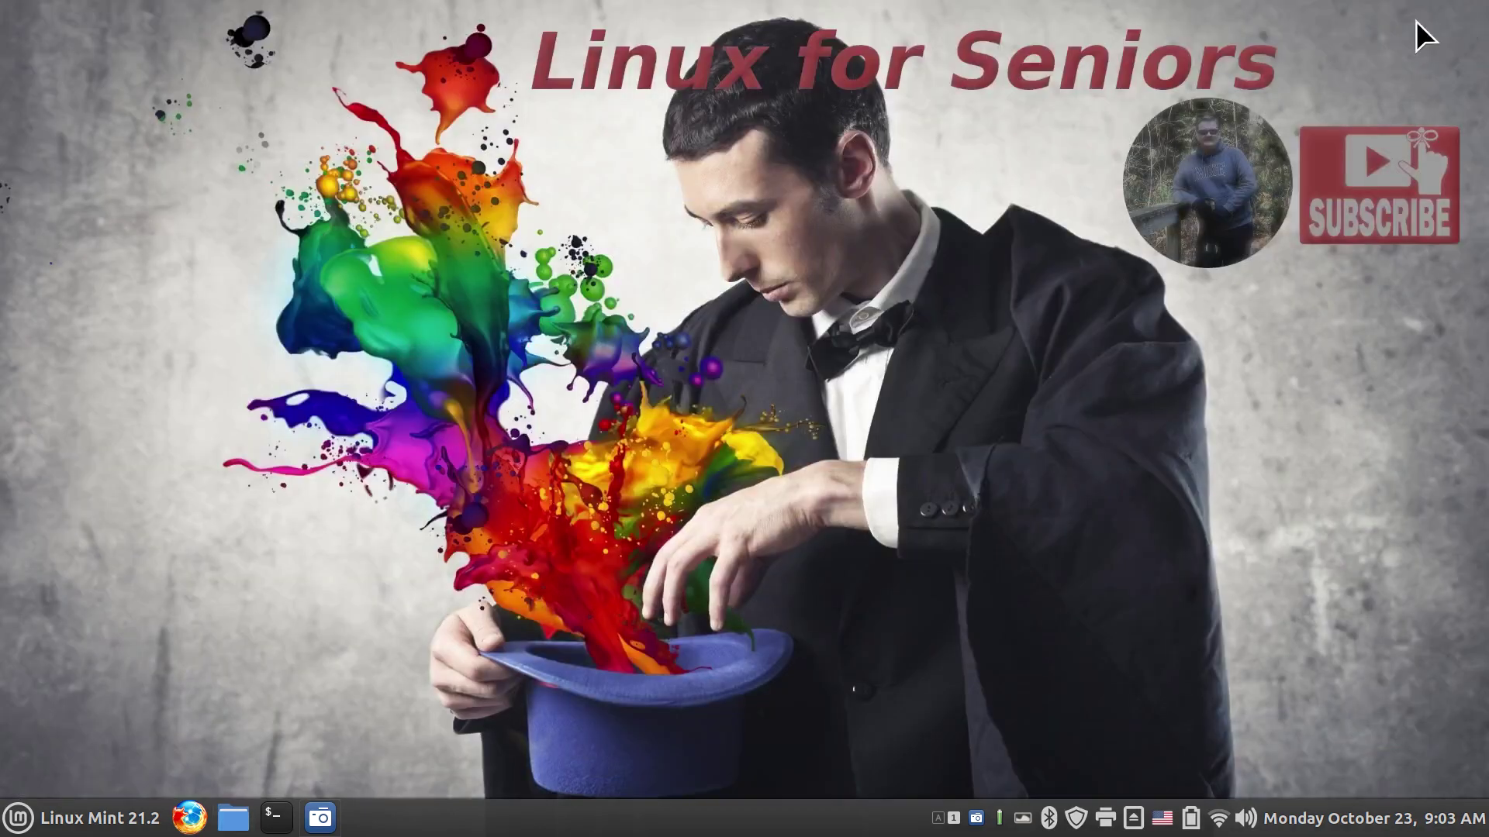